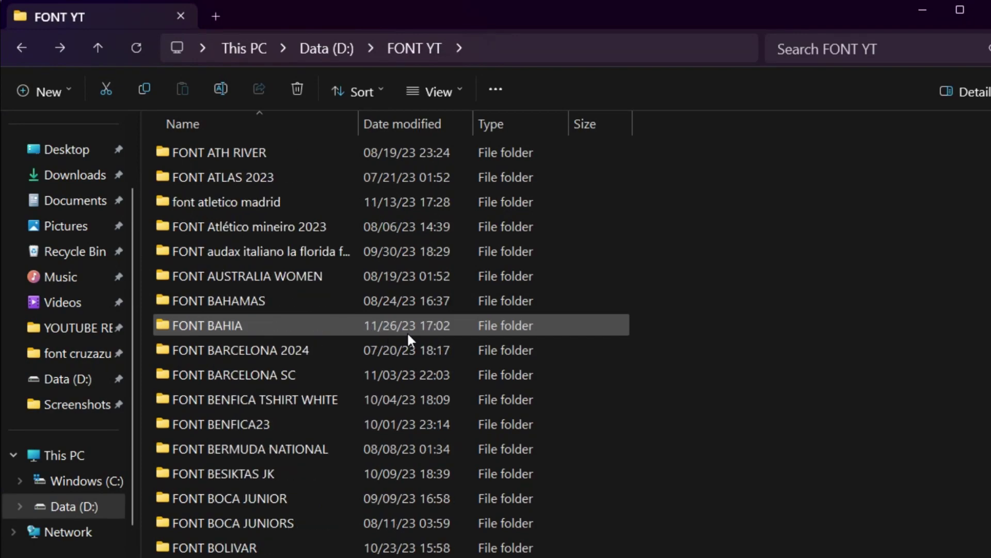
# - Install the caranya_saopaulo2024 OpenType font from the São Paulo font files in the FONT YT folder and close its preview
pyautogui.scroll(-12, 407, 336)
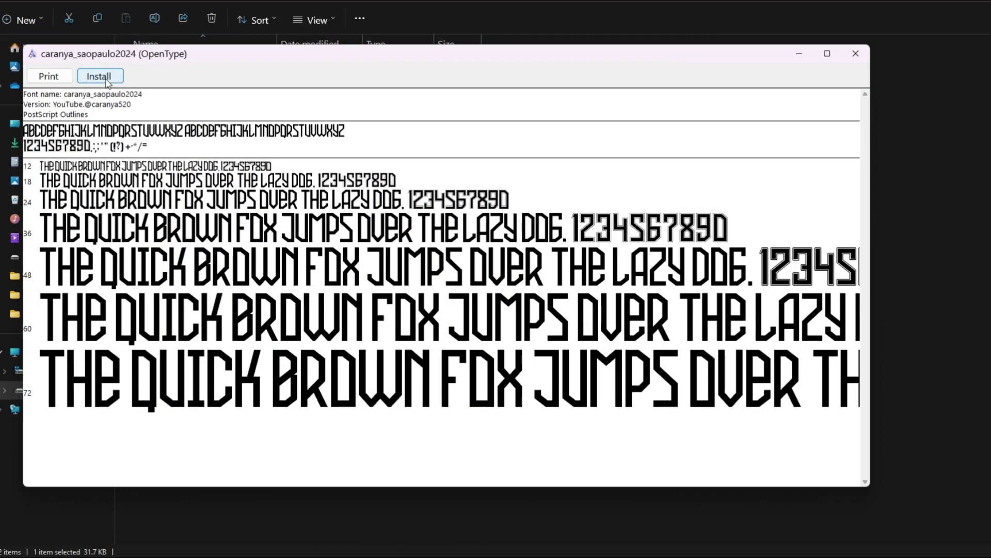
pyautogui.click(106, 79)
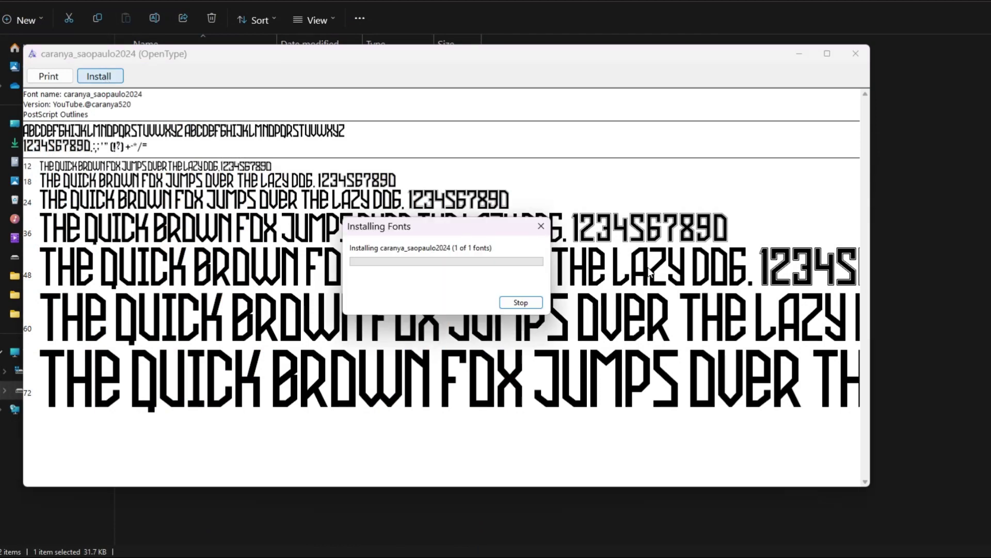
pyautogui.click(857, 54)
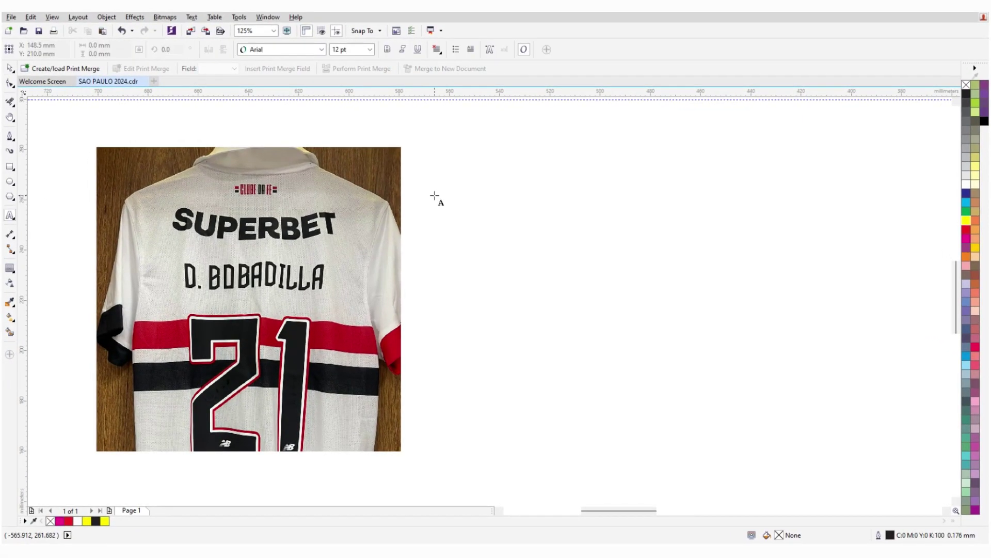
# - In CorelDRAW, add the artistic text "D. BOBADILLA" beside the jersey photo and set its font to caranya_saopaulo2024
pyautogui.click(435, 196)
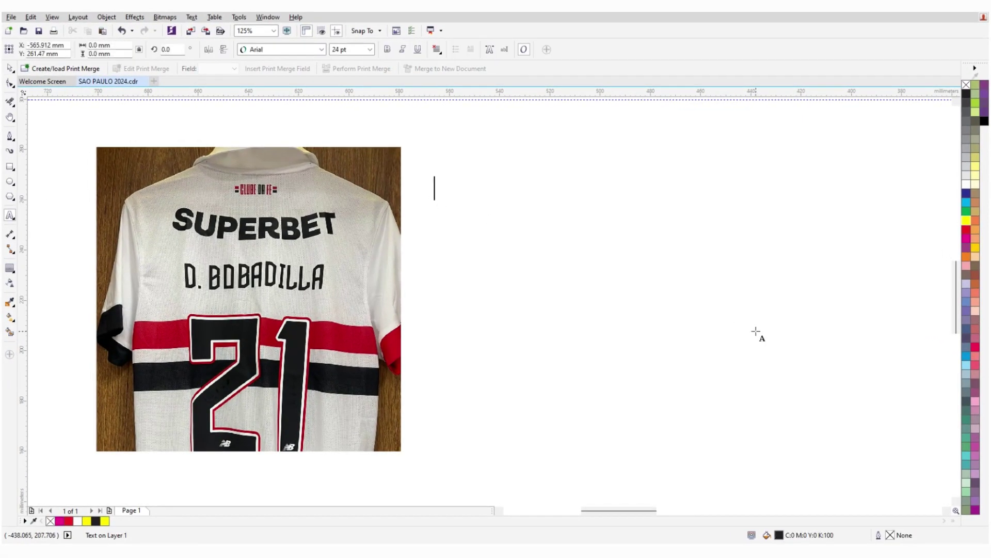
pyautogui.write('D. BOBADILLA')
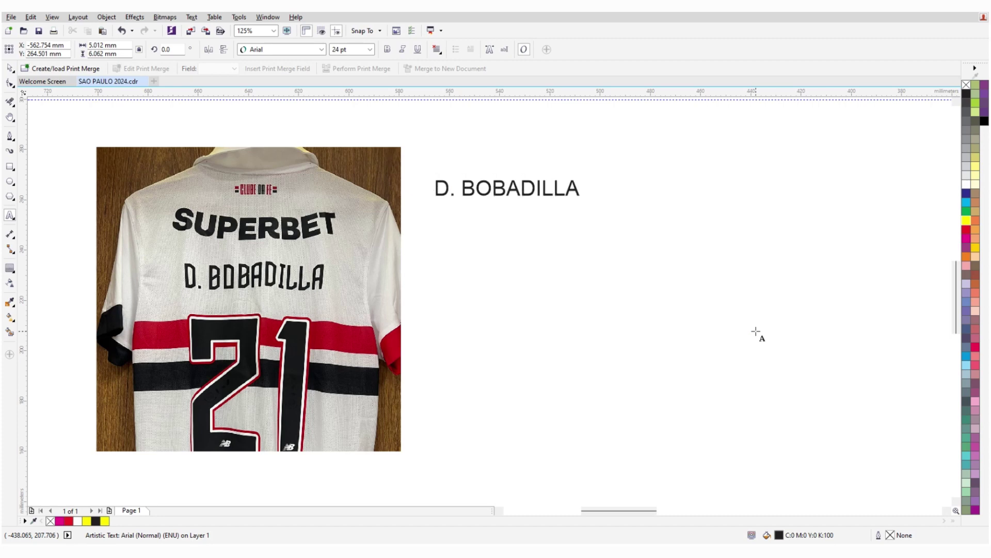
pyautogui.click(276, 50)
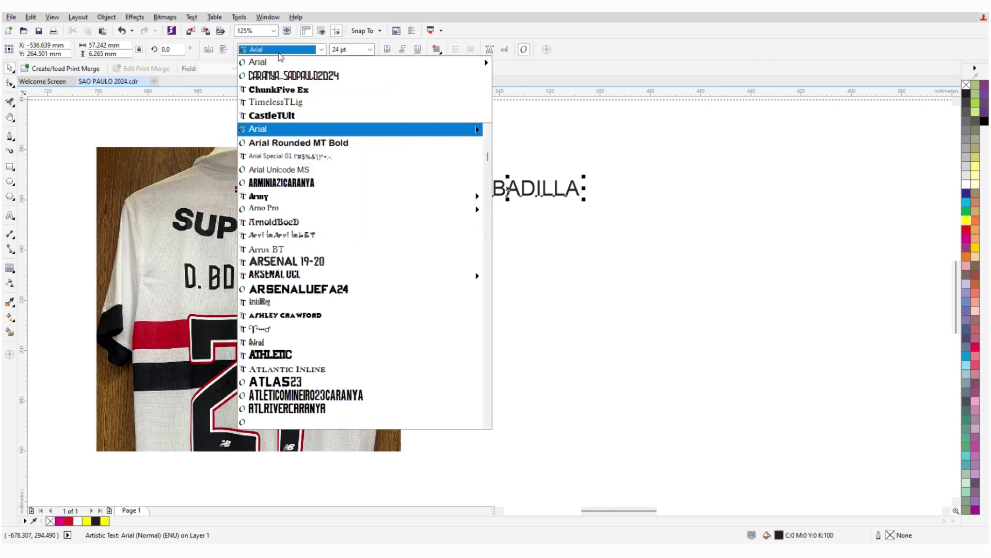
pyautogui.click(282, 72)
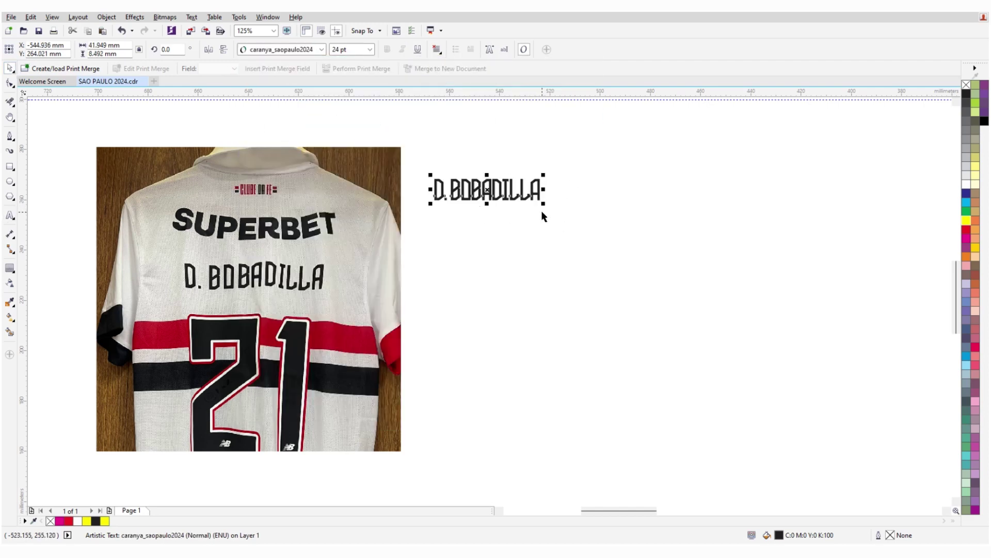
# - Enlarge the name text to about 49 pt and widen its letter spacing to a total width of about 104 mm
pyautogui.moveTo(543, 204); pyautogui.dragTo(653, 257)
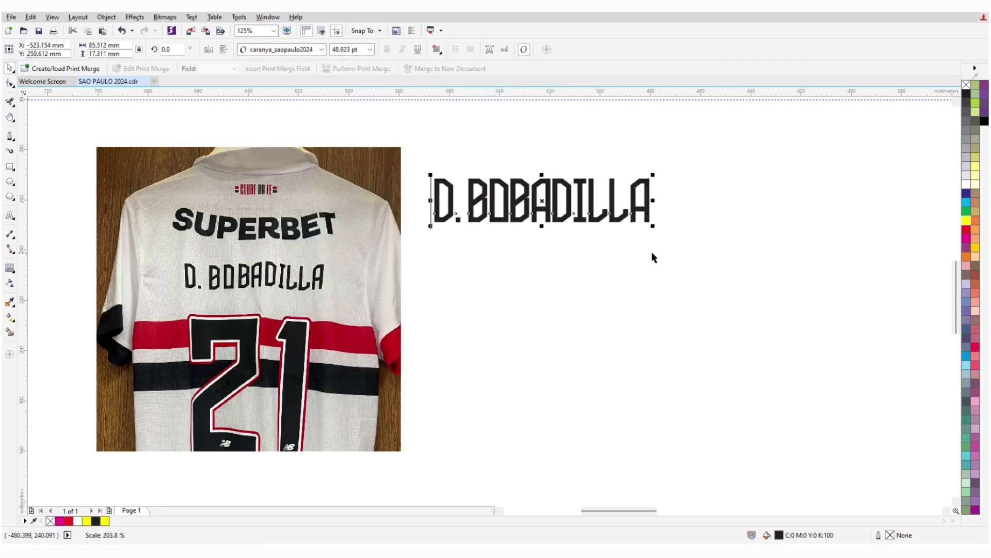
pyautogui.click(9, 83)
pyautogui.moveTo(652, 227); pyautogui.dragTo(702, 228)
# - Place a copy of the name text below the original and replace its content with "21"
pyautogui.press('space')
pyautogui.moveTo(602, 208); pyautogui.dragTo(604, 290)
pyautogui.rightClick(603, 290)
pyautogui.doubleClick(601, 289)
pyautogui.hotkey('ctrl', 'a')
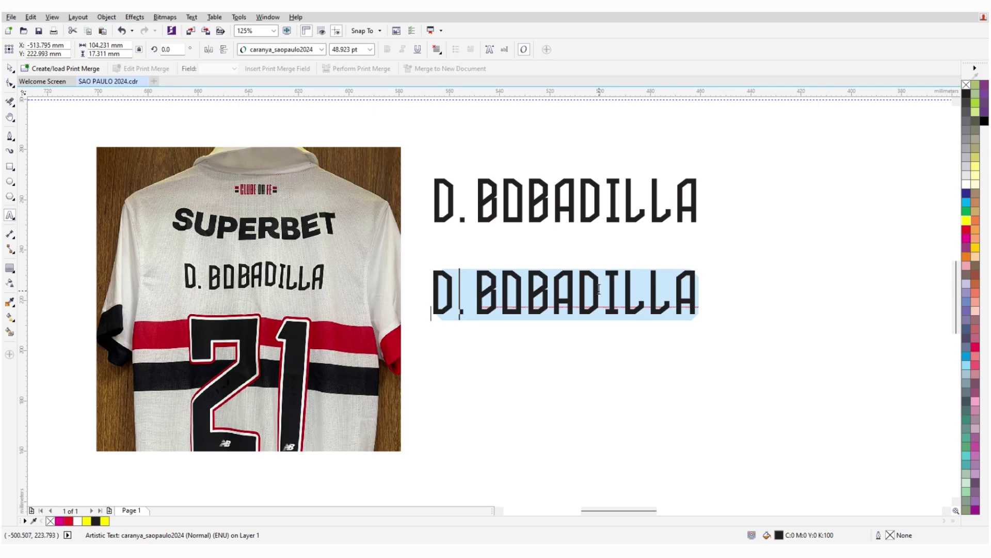
pyautogui.write('21')
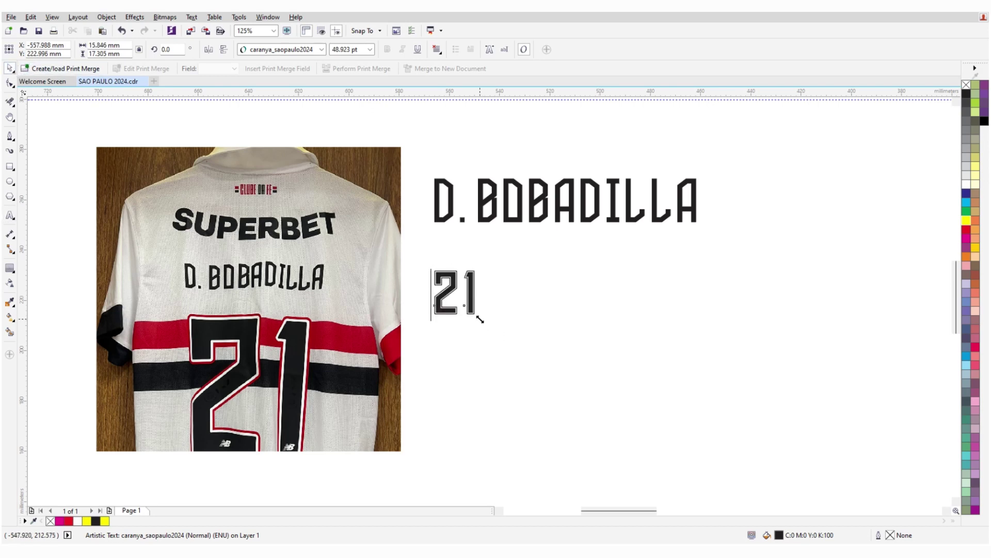
# - Enlarge the number 21 to about 213 pt and centre it horizontally with the name above
pyautogui.moveTo(480, 319); pyautogui.dragTo(711, 452)
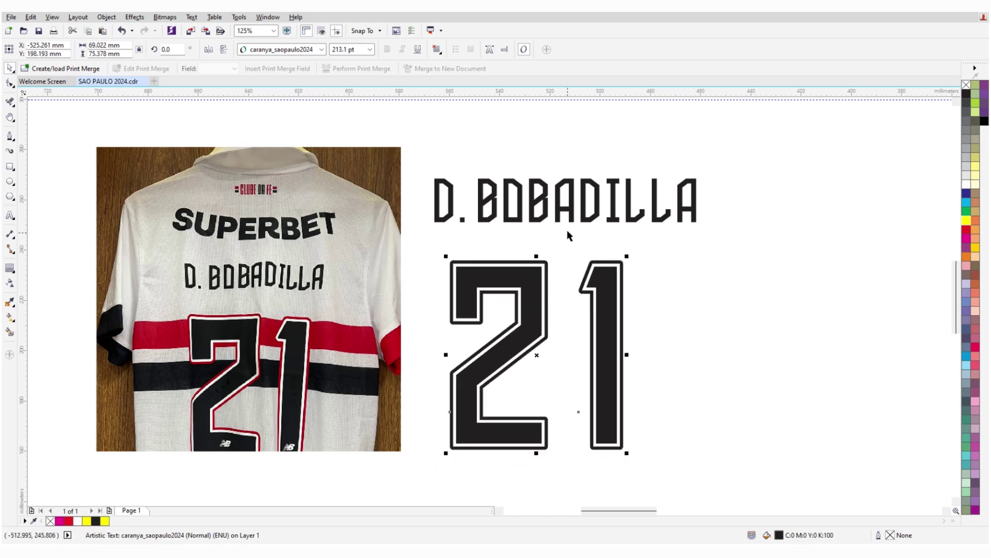
pyautogui.keyDown('shift'); pyautogui.click(575, 216); pyautogui.keyUp('shift')
pyautogui.press('c')
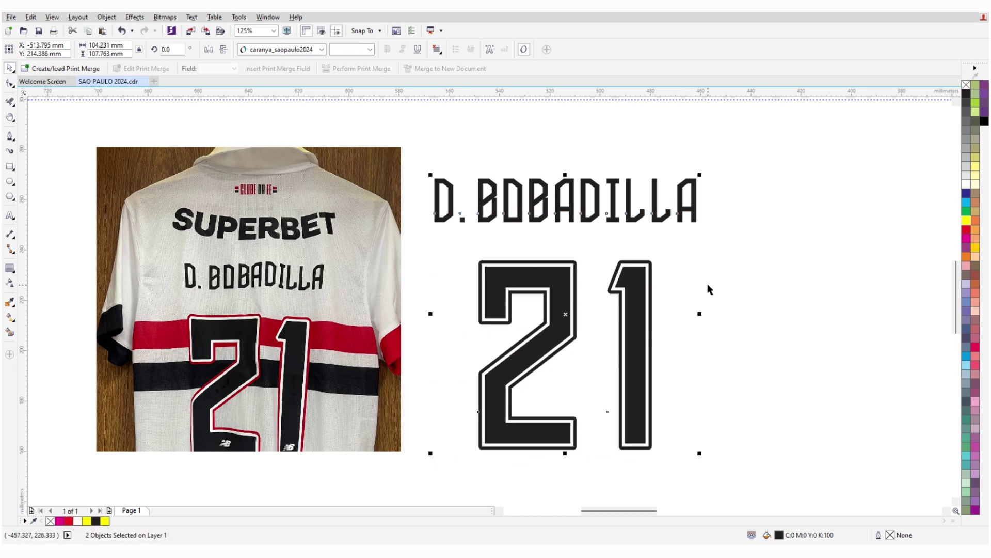
pyautogui.click(707, 284)
# - Use Smart Fill to create separate border shapes around the digits 2 and 1
pyautogui.click(633, 287)
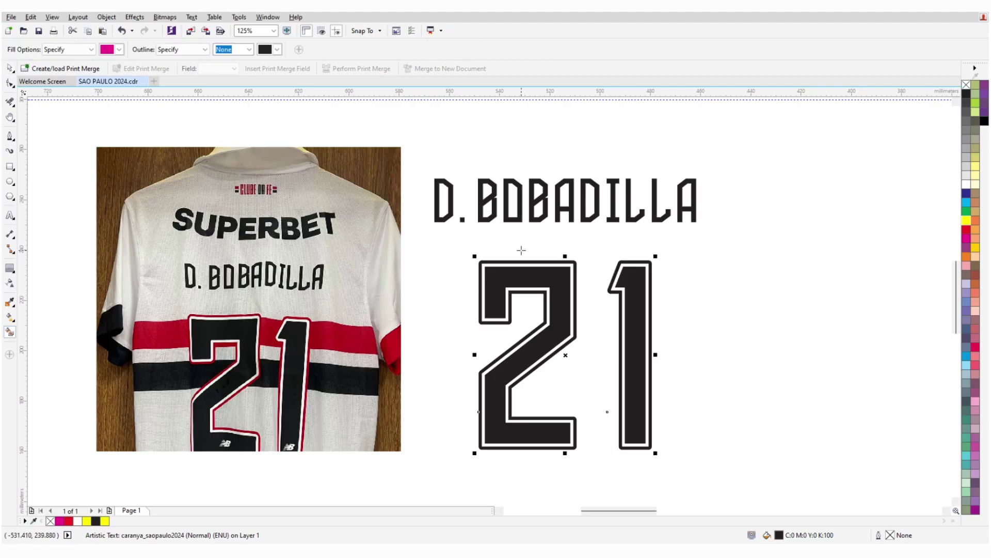
pyautogui.click(518, 259)
pyautogui.scroll(2, 558, 265)
pyautogui.click(707, 259)
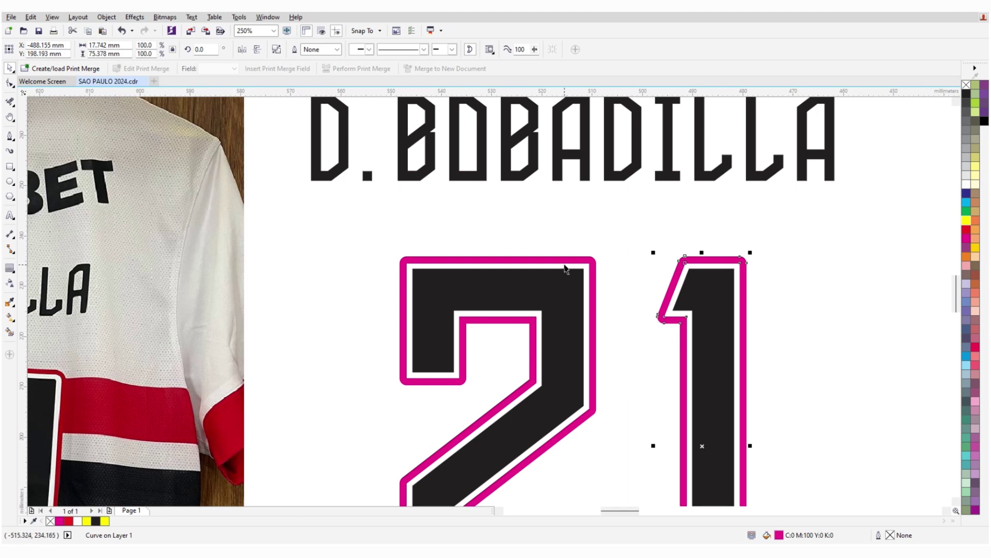
# - Select the border shapes of both digits and colour them red to match the jersey number
pyautogui.keyDown('shift'); pyautogui.click(566, 268); pyautogui.keyUp('shift')
pyautogui.rightClick(967, 230)
pyautogui.click(854, 258)
pyautogui.scroll(-2, 516, 205)
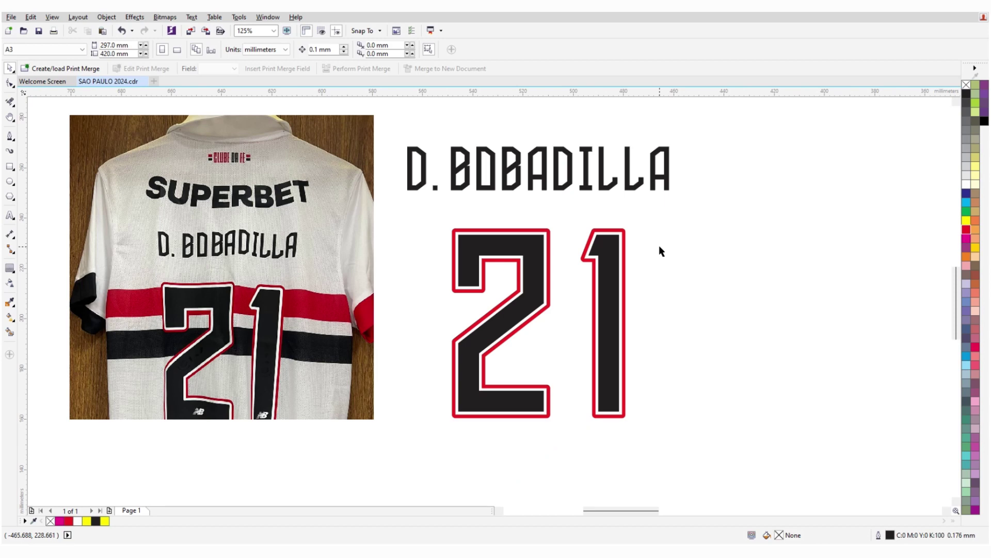
pyautogui.scroll(-3, 642, 263)
pyautogui.scroll(3, 641, 263)
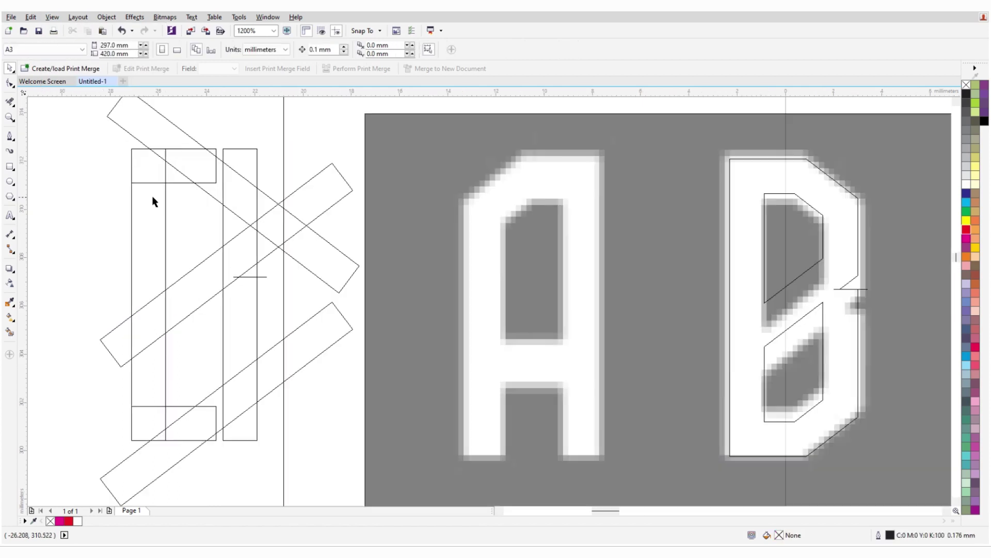
# - Copy a vertical construction bar onto the right stem of the A and align its top edge with the traced B
pyautogui.moveTo(153, 202); pyautogui.dragTo(584, 240)
pyautogui.scroll(-1, 584, 240)
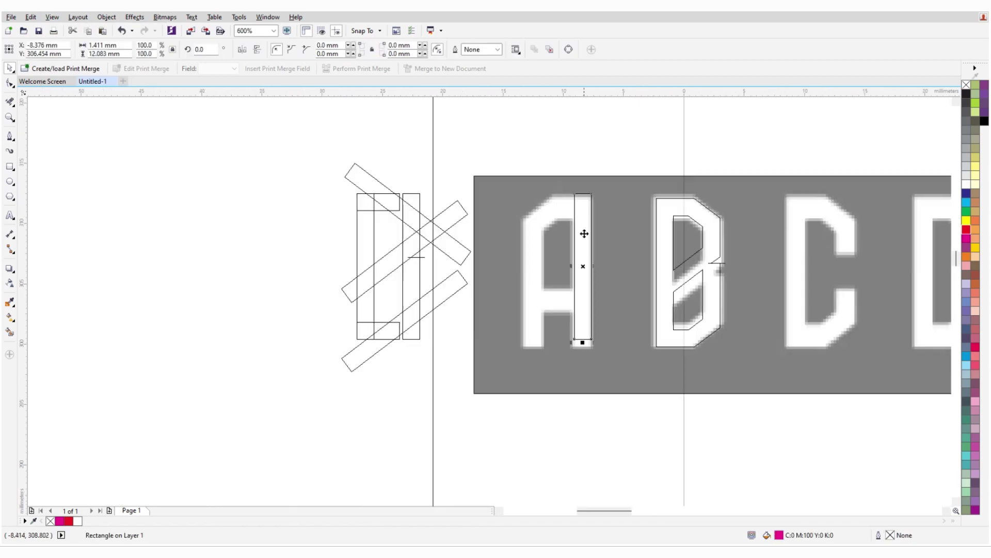
pyautogui.keyDown('shift'); pyautogui.click(672, 207); pyautogui.keyUp('shift')
pyautogui.scroll(2, 695, 176)
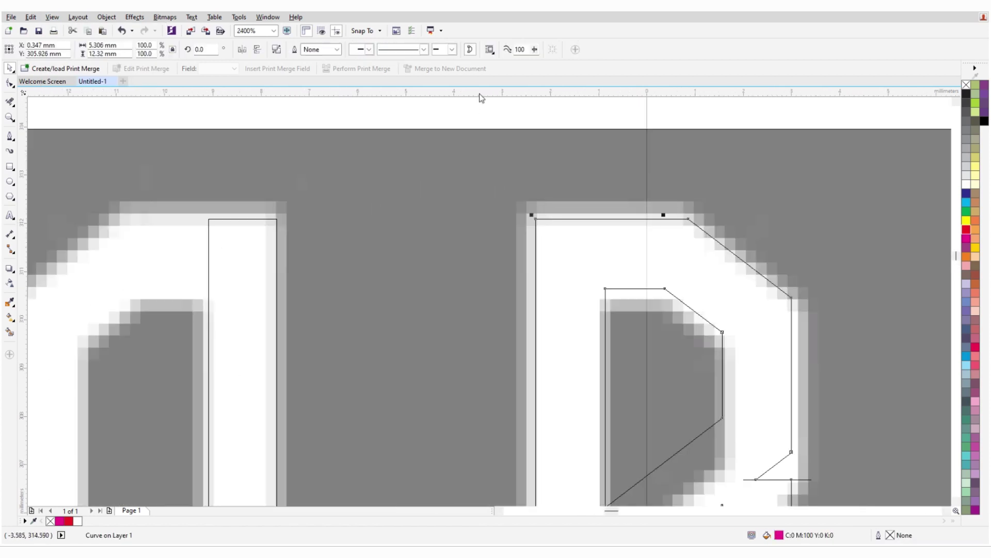
pyautogui.scroll(-3, 582, 219)
# - Add horizontal guidelines at the B's top and bottom edges and stretch the A's stem bar to the lower one, about 12.3 mm high
pyautogui.click(358, 253)
pyautogui.scroll(3, 376, 119)
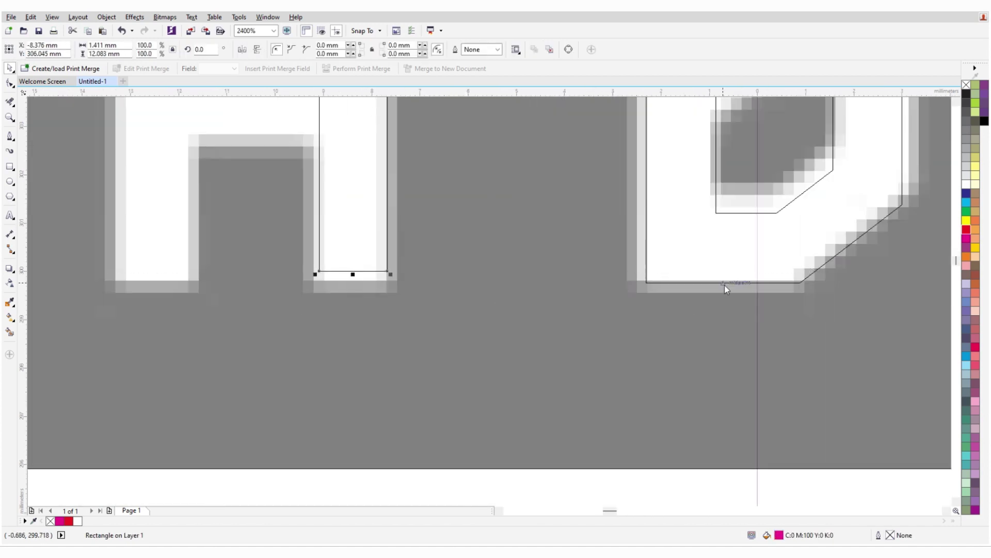
pyautogui.scroll(-2, 629, 204)
pyautogui.scroll(1, 409, 248)
pyautogui.scroll(-1, 487, 319)
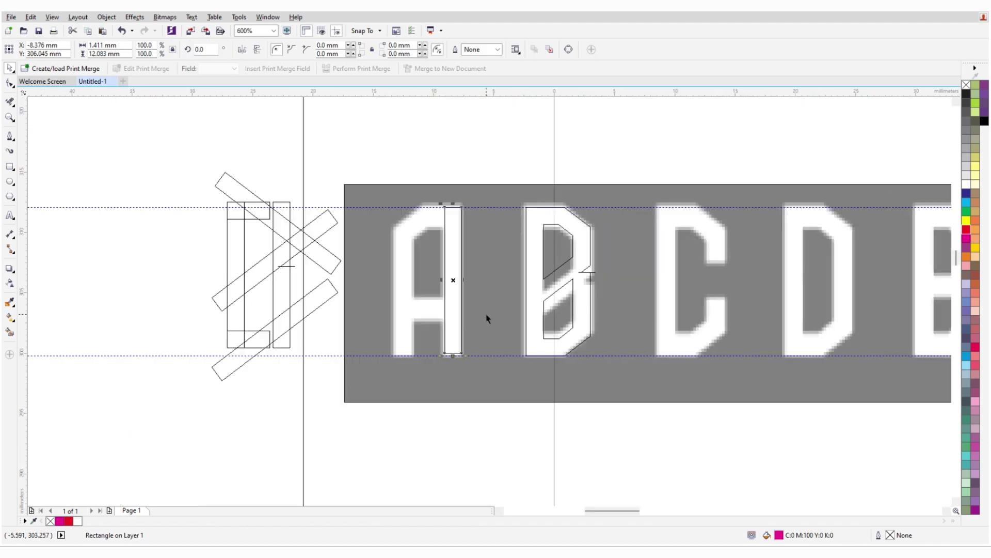
pyautogui.scroll(2, 453, 355)
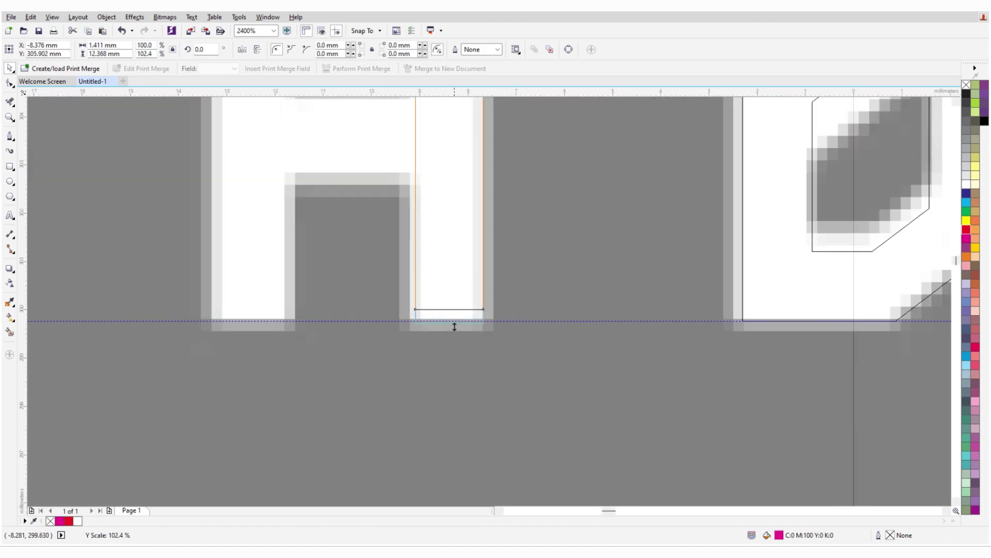
pyautogui.moveTo(614, 325); pyautogui.dragTo(613, 323)
pyautogui.scroll(-3, 440, 290)
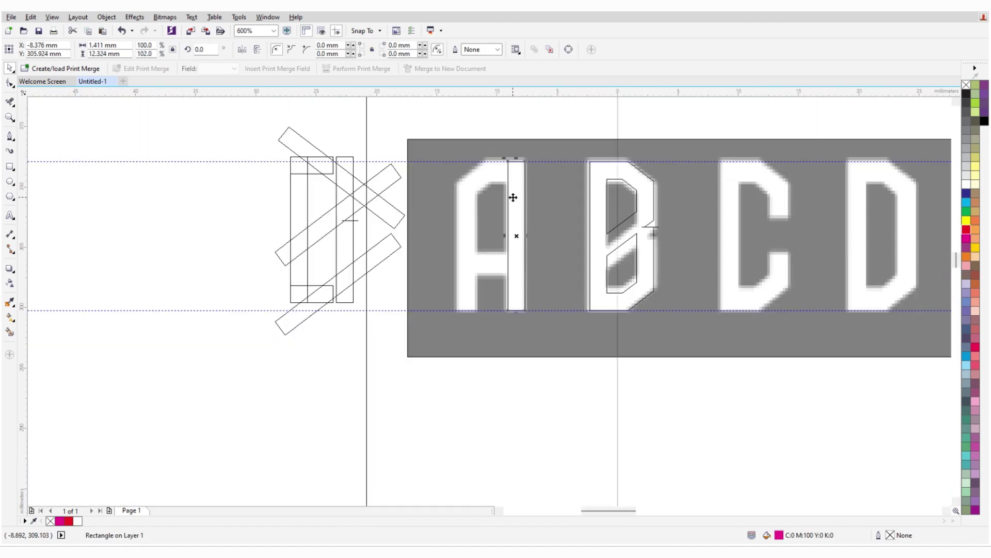
# - Use copies of the stem bar beneath the B to take its width, and place the equally spaced pair over the A's stems
pyautogui.moveTo(514, 195); pyautogui.dragTo(652, 382)
pyautogui.scroll(1, 604, 384)
pyautogui.press('Escape')
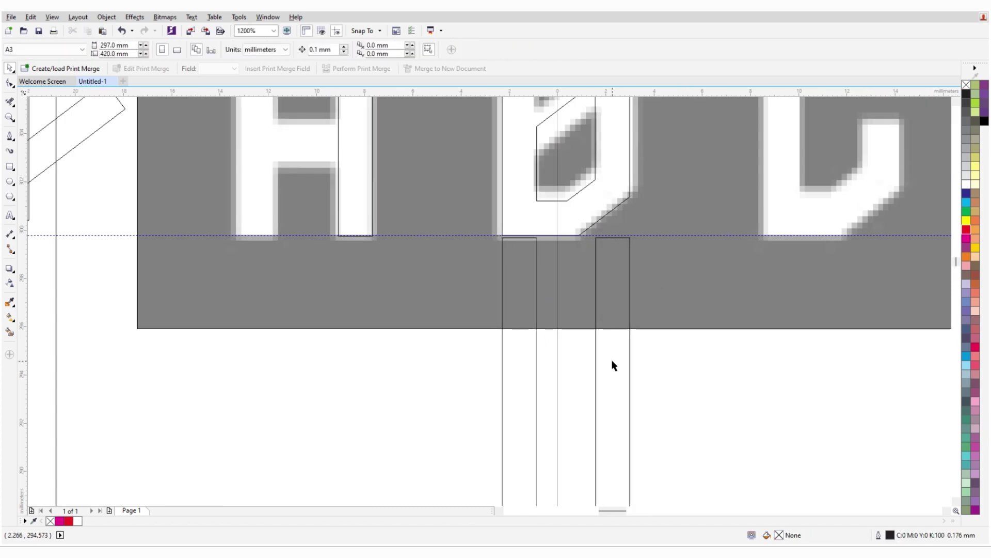
pyautogui.scroll(-1, 612, 361)
pyautogui.hotkey('ctrl', 'z')
pyautogui.hotkey('ctrl', 'z')
pyautogui.hotkey('ctrl', 'z')
pyautogui.scroll(2, 460, 138)
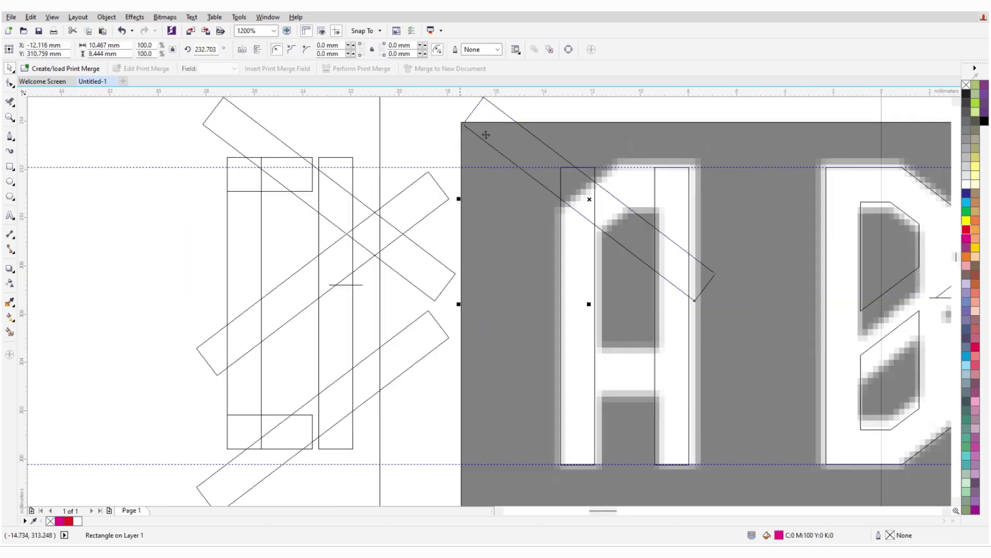
# - Place a mirrored diagonal bar along the A's slanted corner and a horizontal bar about 3.5 mm long over its crossbar
pyautogui.moveTo(637, 168); pyautogui.dragTo(650, 182)
pyautogui.scroll(-1, 473, 192)
pyautogui.hscroll(1, 509, 201)
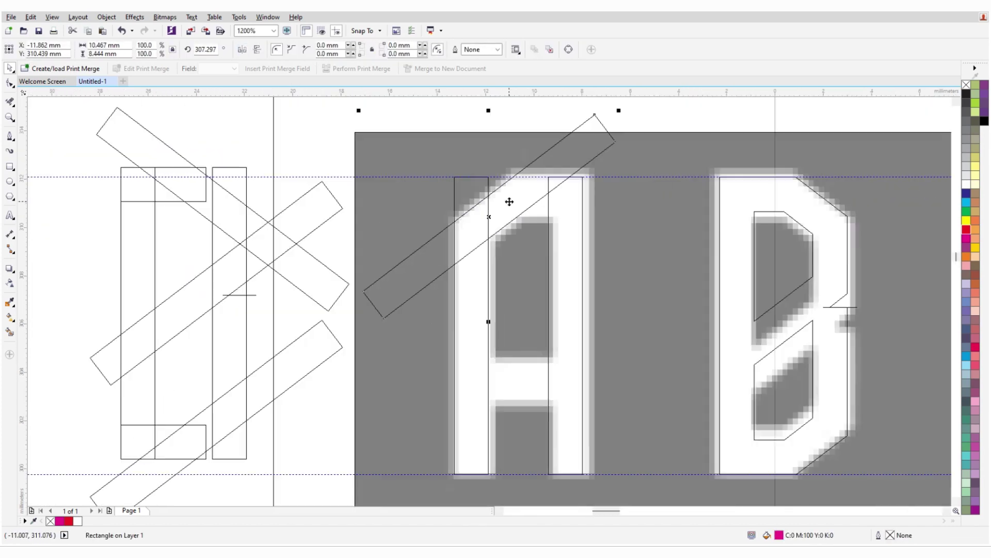
pyautogui.hscroll(3, 619, 274)
pyautogui.scroll(-1, 620, 274)
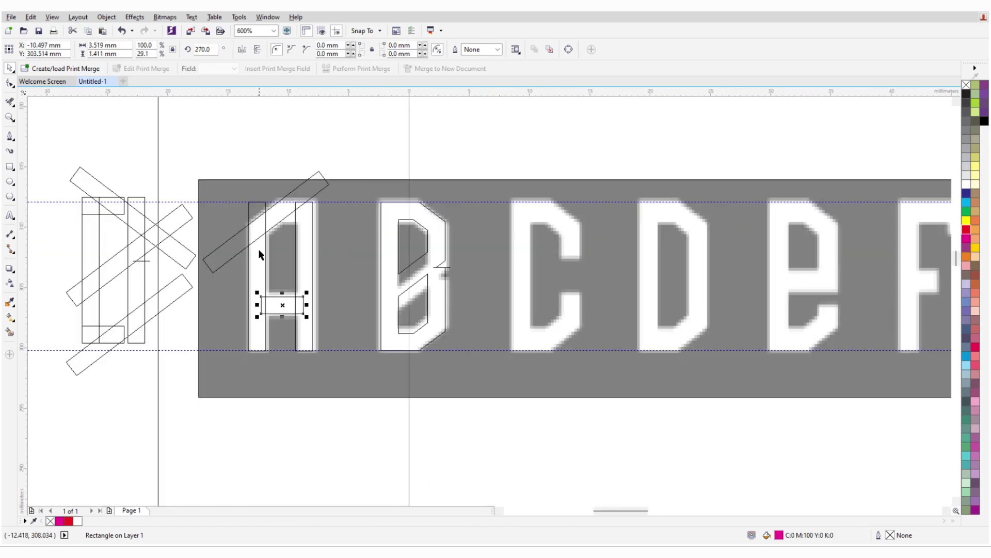
# - Delete the stem segments that extend past the diagonal bar and the diagonal segments beyond the A's top guideline
pyautogui.scroll(1, 231, 195)
pyautogui.scroll(1, 274, 203)
pyautogui.press('x')
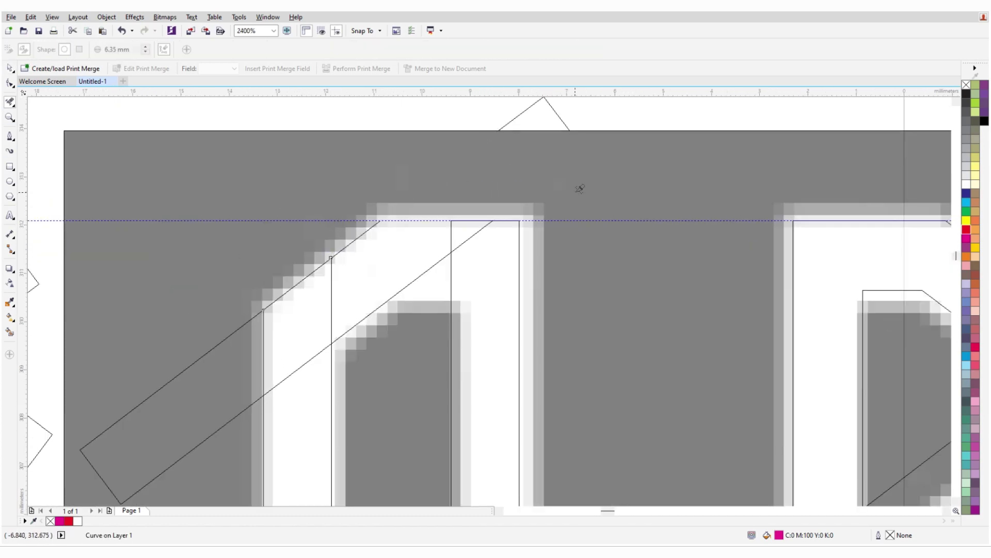
pyautogui.scroll(-2, 580, 189)
pyautogui.scroll(2, 261, 303)
# - Place a copy of the horizontal bar along the A's top and align it with the stem's upper edge
pyautogui.press('space')
pyautogui.scroll(-1, 394, 159)
pyautogui.keyDown('shift'); pyautogui.click(394, 160); pyautogui.keyUp('shift')
pyautogui.scroll(1, 206, 138)
pyautogui.press('space')
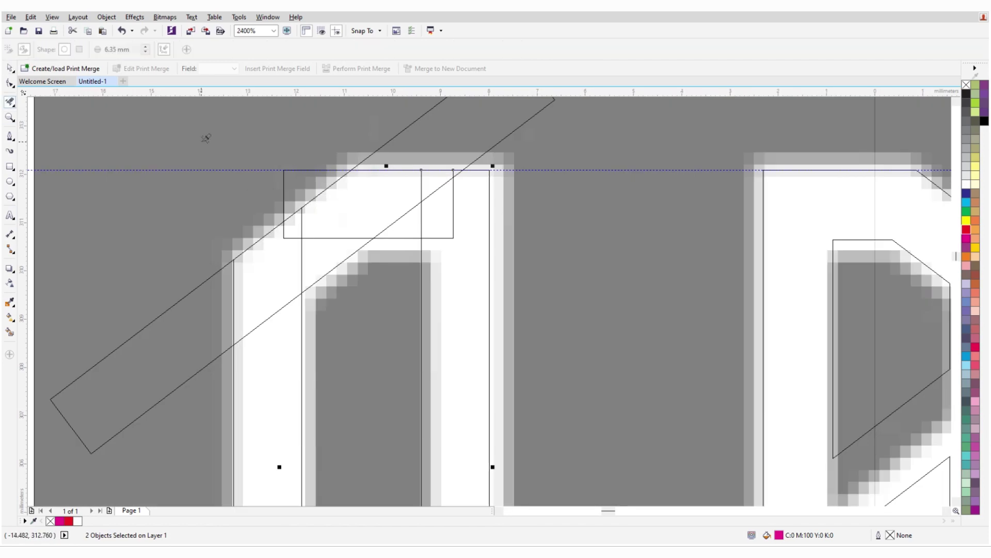
# - Delete the overlapping bar segments around the A's top and crossbar, leaving only the letter's inner and outer contours
pyautogui.scroll(1, 289, 149)
pyautogui.scroll(1, 573, 191)
pyautogui.scroll(-1, 516, 227)
pyautogui.scroll(-1, 449, 320)
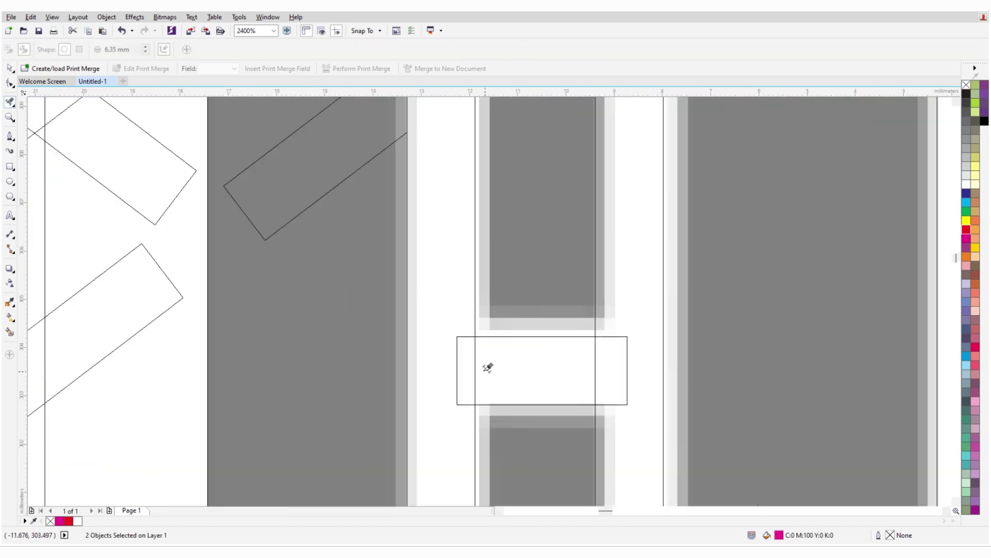
pyautogui.press('space')
pyautogui.scroll(-1, 516, 331)
pyautogui.click(52, 17)
pyautogui.click(87, 82)
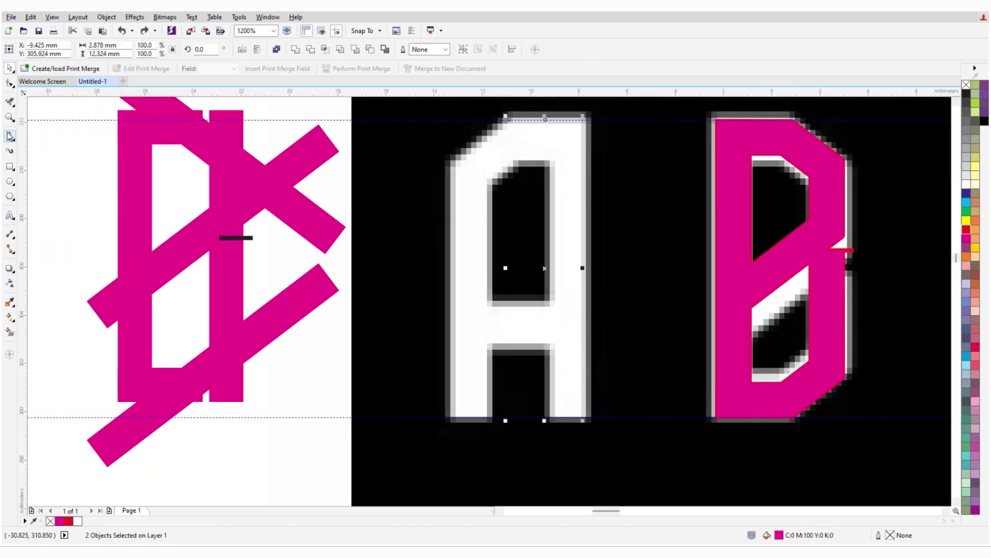
pyautogui.click(53, 17)
pyautogui.click(75, 41)
# - Smart-fill the trimmed A outline with magenta and switch the display to Enhanced mode
pyautogui.click(10, 332)
pyautogui.click(52, 17)
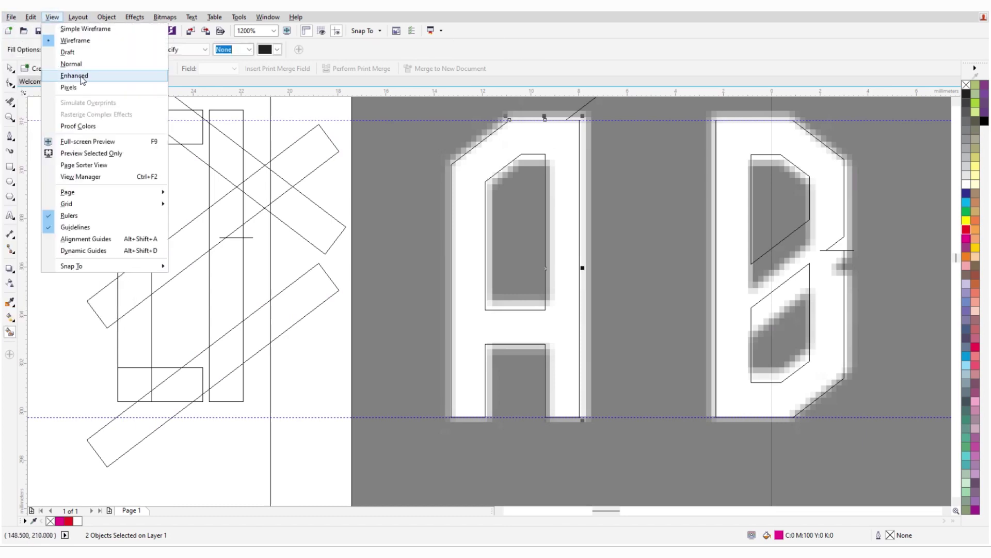
pyautogui.click(75, 76)
# - Place a copy of the magenta A over the C, mirror it horizontally and align it with the C's left edge
pyautogui.scroll(-1, 509, 281)
pyautogui.click(568, 269)
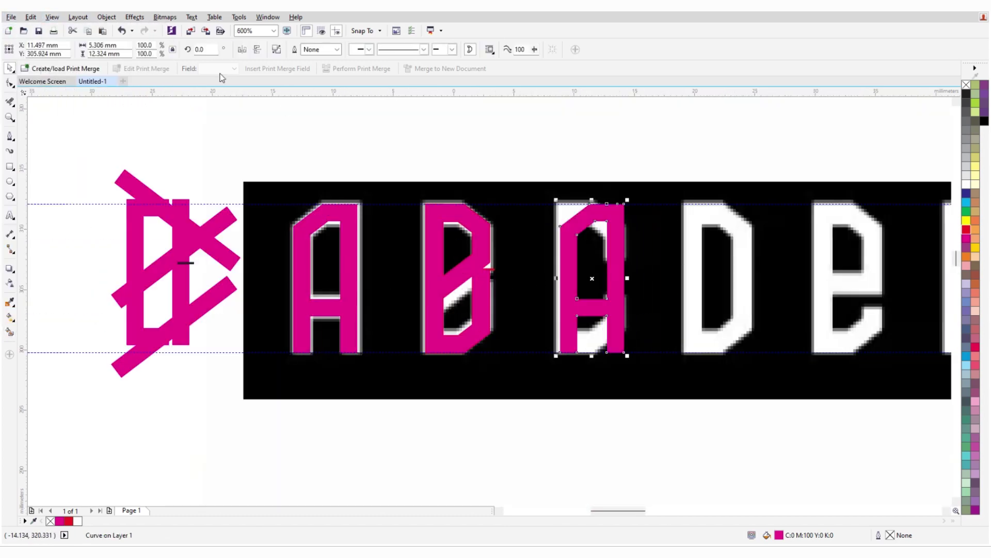
pyautogui.click(242, 49)
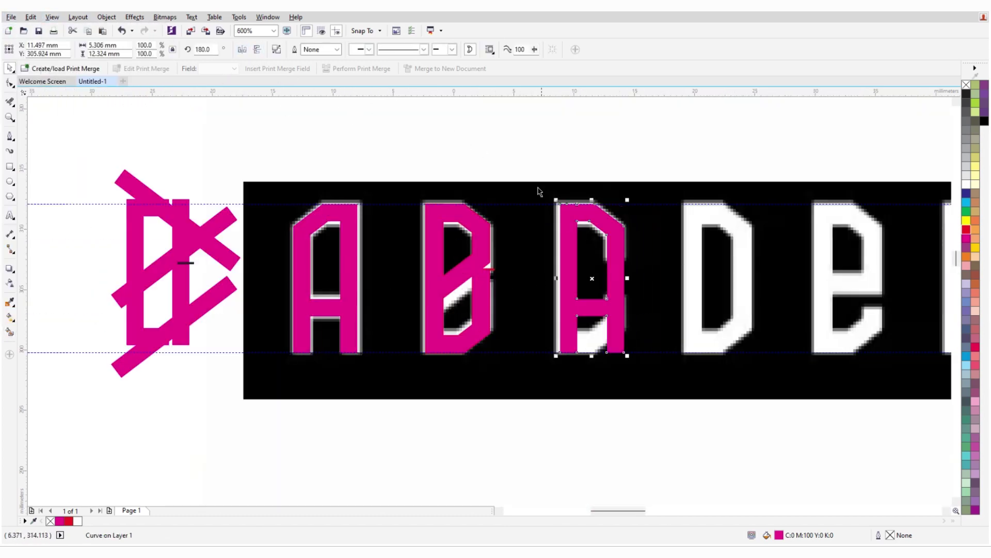
pyautogui.scroll(1, 584, 268)
pyautogui.scroll(-1, 573, 289)
pyautogui.scroll(1, 578, 310)
# - Cut the crossbar out of the letter copy on the C by trimming it with a rectangle drawn between the stems
pyautogui.press('F10')
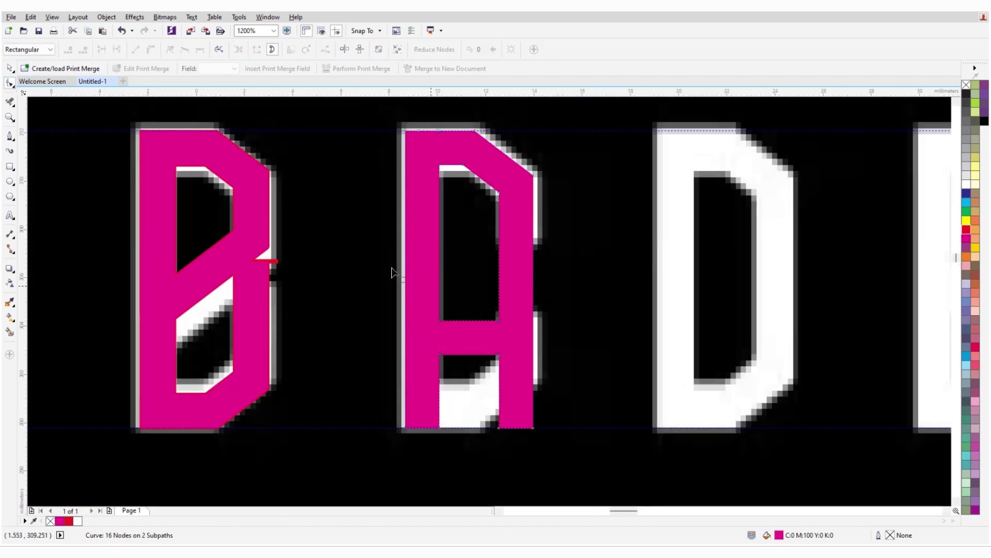
pyautogui.scroll(1, 493, 348)
pyautogui.click(10, 166)
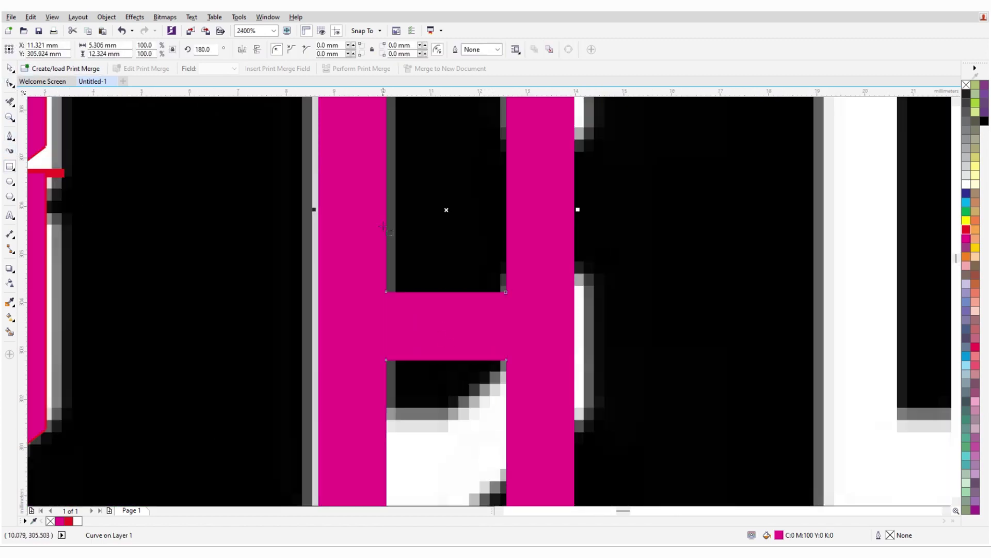
pyautogui.moveTo(386, 222); pyautogui.dragTo(507, 433)
pyautogui.press('space')
pyautogui.keyDown('shift'); pyautogui.click(367, 107); pyautogui.keyUp('shift')
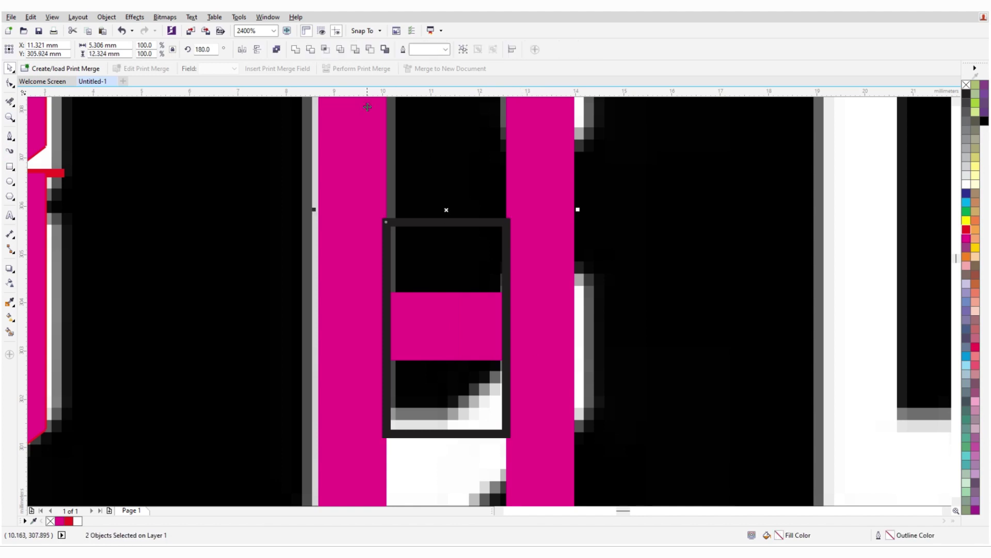
pyautogui.scroll(-1, 449, 288)
# - Trim off the lower part of the C's right stem using a rectangle of about 5.3 by 8.6 mm, and delete the rectangle
pyautogui.press('F6')
pyautogui.moveTo(446, 262); pyautogui.dragTo(580, 415)
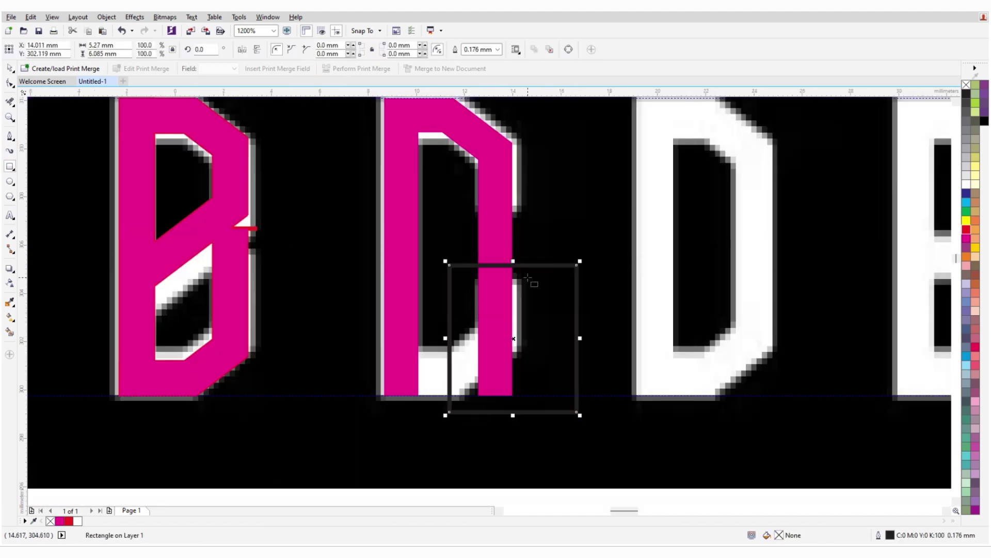
pyautogui.moveTo(540, 241); pyautogui.dragTo(540, 233)
pyautogui.moveTo(513, 367); pyautogui.dragTo(513, 425)
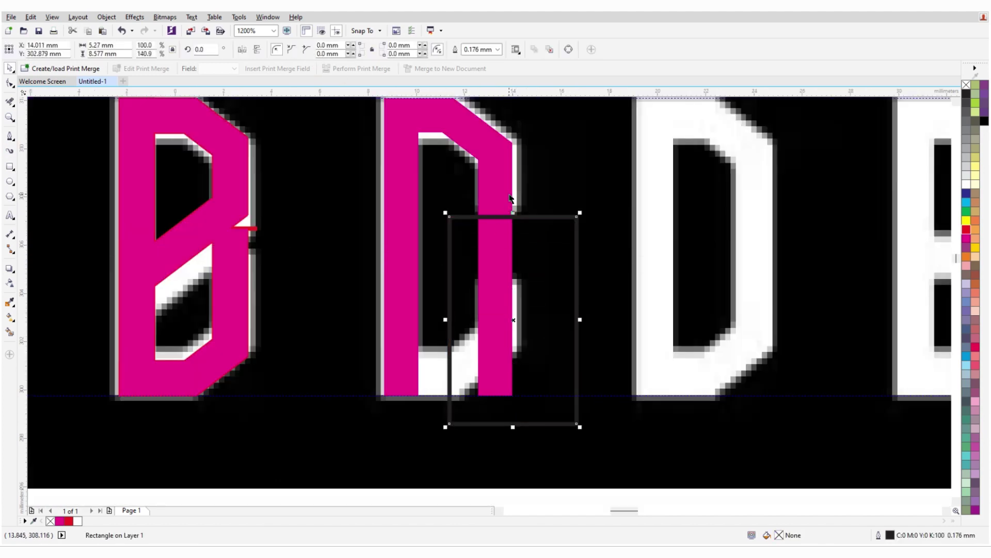
pyautogui.keyDown('shift'); pyautogui.click(505, 196); pyautogui.keyUp('shift')
pyautogui.click(291, 49)
pyautogui.press('Delete')
# - Trim the C's upper arm slightly shorter with a small flat rectangle to match the reference terminal, and remove the rectangle
pyautogui.click(505, 196)
pyautogui.press('F6')
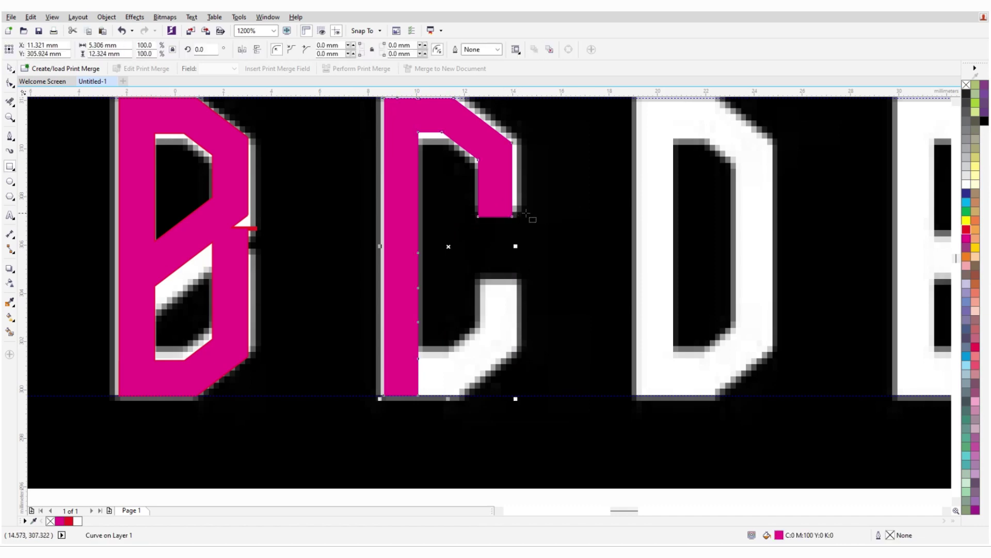
pyautogui.moveTo(538, 204); pyautogui.dragTo(458, 228)
pyautogui.press('space')
pyautogui.keyDown('shift'); pyautogui.click(496, 196); pyautogui.keyUp('shift')
pyautogui.click(292, 49)
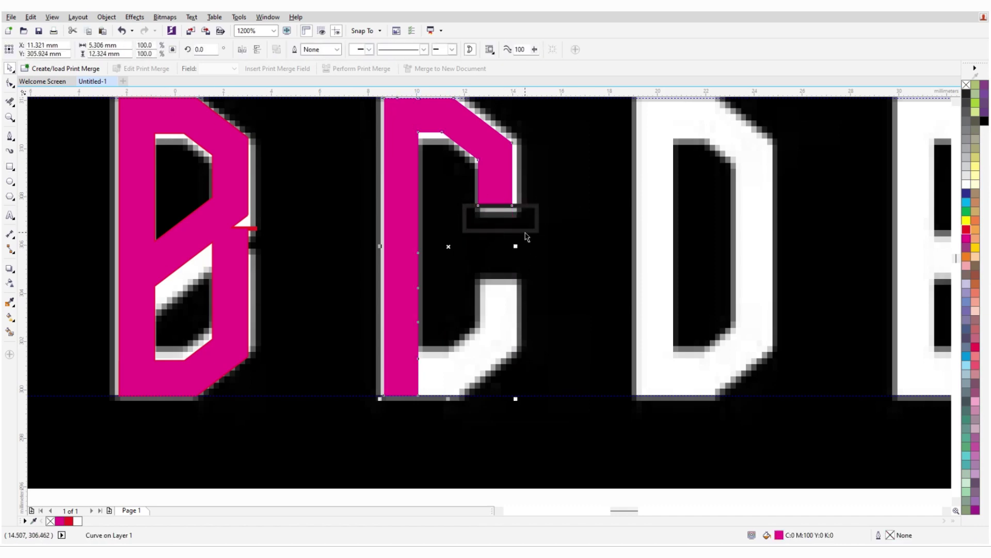
pyautogui.press('Delete')
# - Extract the C's upper half by intersecting the letter with a rectangle of about 7.8 by 7.8 mm
pyautogui.press('F6')
pyautogui.moveTo(546, 254); pyautogui.dragTo(356, 114)
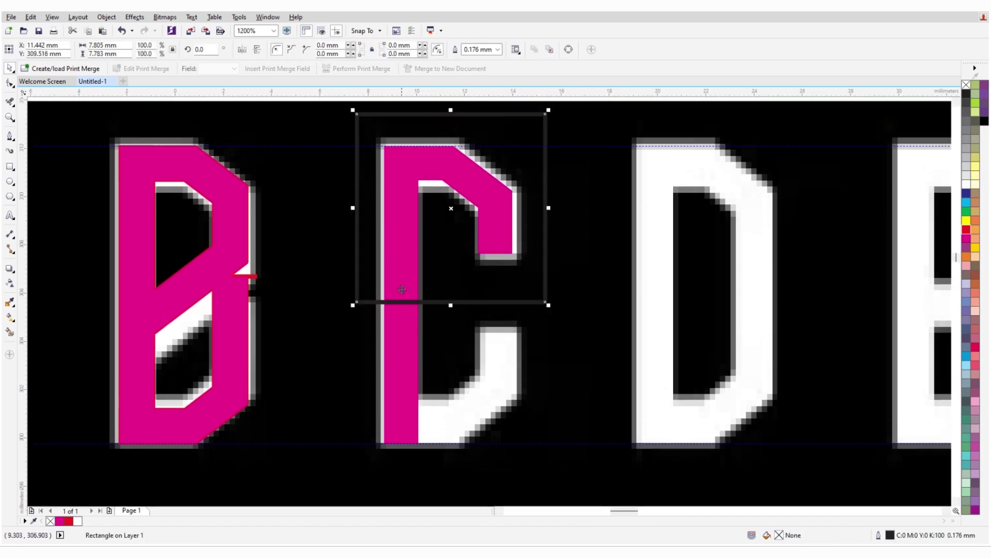
pyautogui.press('space')
pyautogui.keyDown('shift'); pyautogui.click(400, 166); pyautogui.keyUp('shift')
pyautogui.click(326, 49)
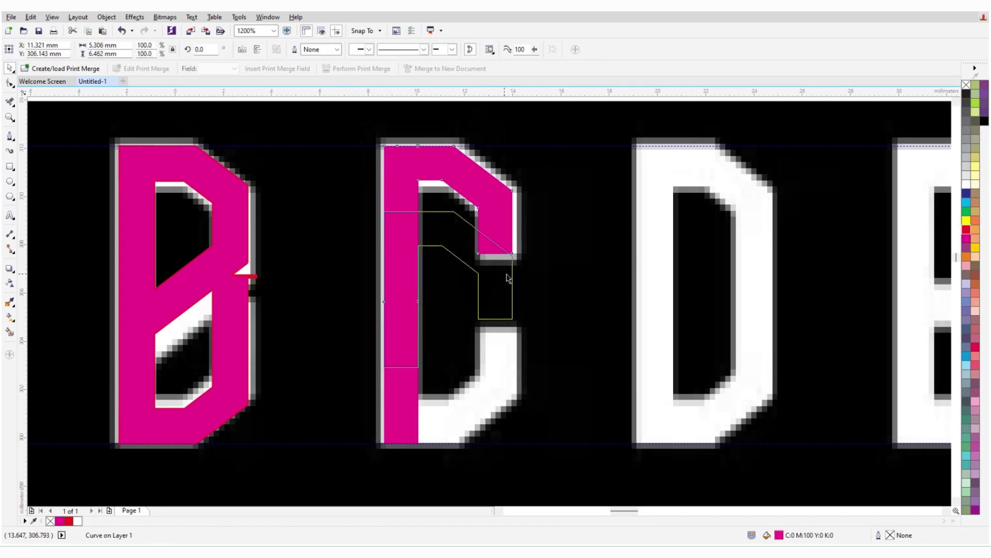
# - Mirror the C's half vertically and align it with the letter's bottom edge to form the lower arm
pyautogui.click(257, 49)
pyautogui.click(242, 49)
pyautogui.hotkey('ctrl', 'z')
pyautogui.keyDown('shift'); pyautogui.click(409, 420); pyautogui.keyUp('shift')
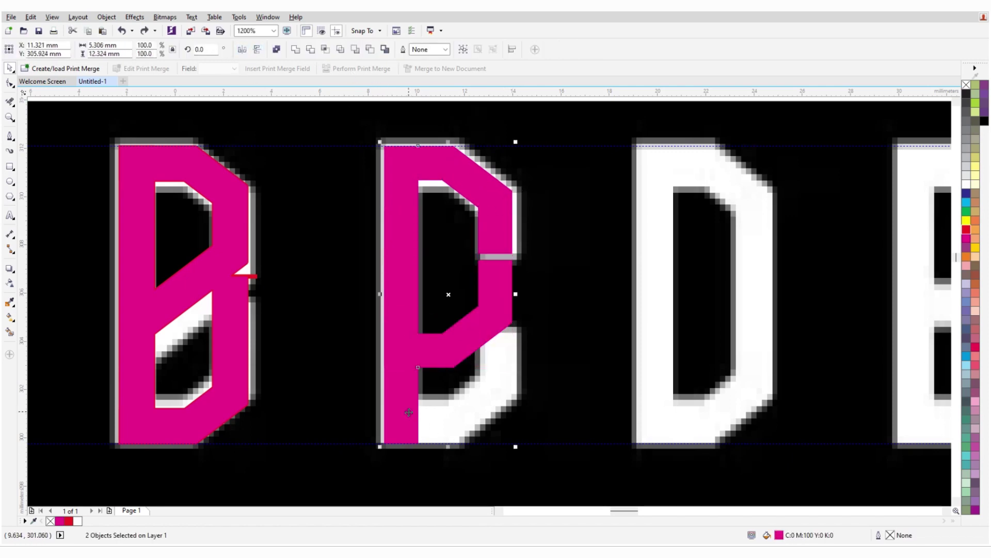
pyautogui.press('b')
# - Place a copy of the C's two halves over the D and nudge it right by 0.2 mm to fit
pyautogui.keyDown('shift'); pyautogui.click(491, 218); pyautogui.keyUp('shift')
pyautogui.moveTo(491, 218); pyautogui.dragTo(737, 219)
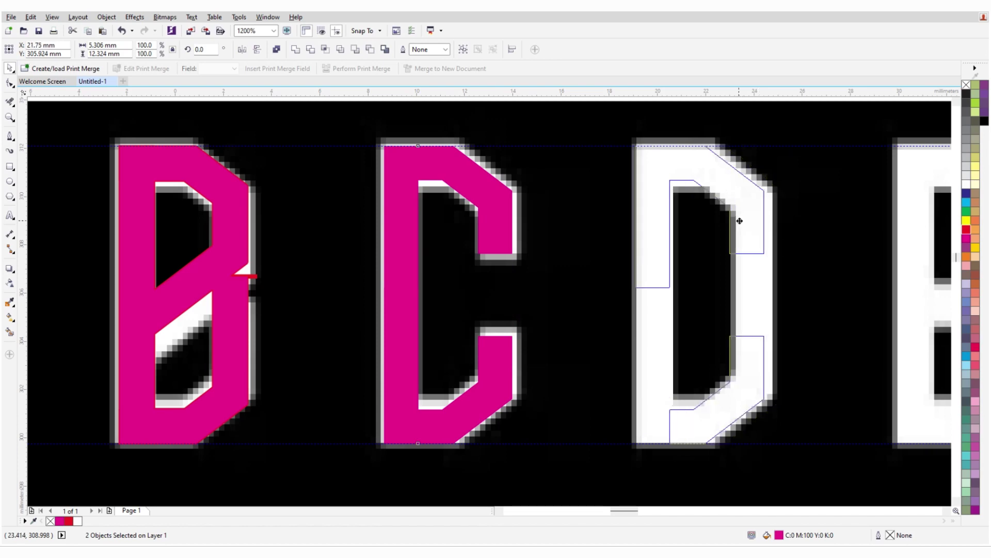
pyautogui.rightClick(737, 219)
pyautogui.press('Right')
pyautogui.press('Right')
# - Bridge the gap in the D's right side with a rectangle of about 1.4 by 5.4 mm and weld it to the letter
pyautogui.press('F6')
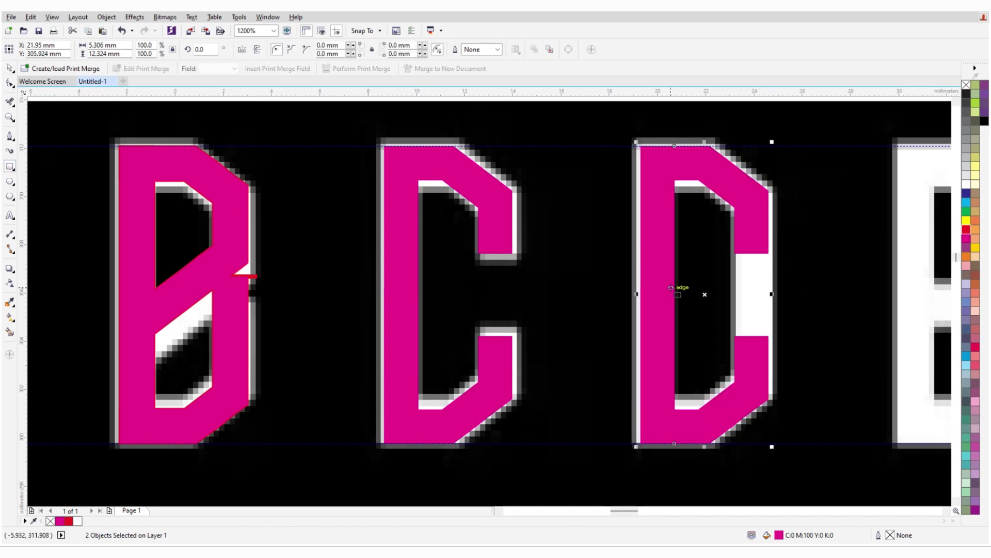
pyautogui.moveTo(735, 227); pyautogui.dragTo(770, 245)
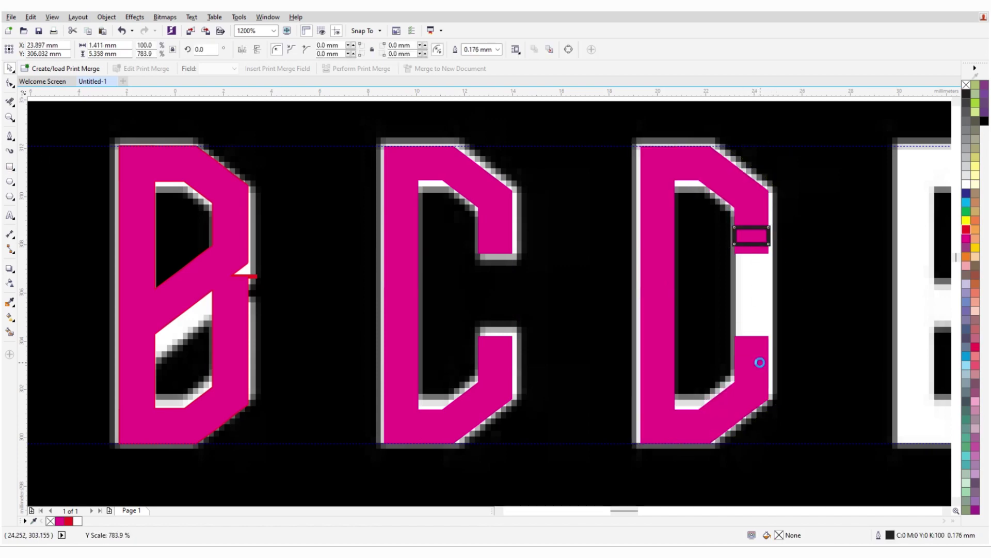
pyautogui.moveTo(760, 362); pyautogui.dragTo(759, 358)
pyautogui.keyDown('shift'); pyautogui.click(757, 207); pyautogui.keyUp('shift')
pyautogui.click(296, 50)
pyautogui.scroll(-2, 391, 247)
pyautogui.scroll(1, 391, 247)
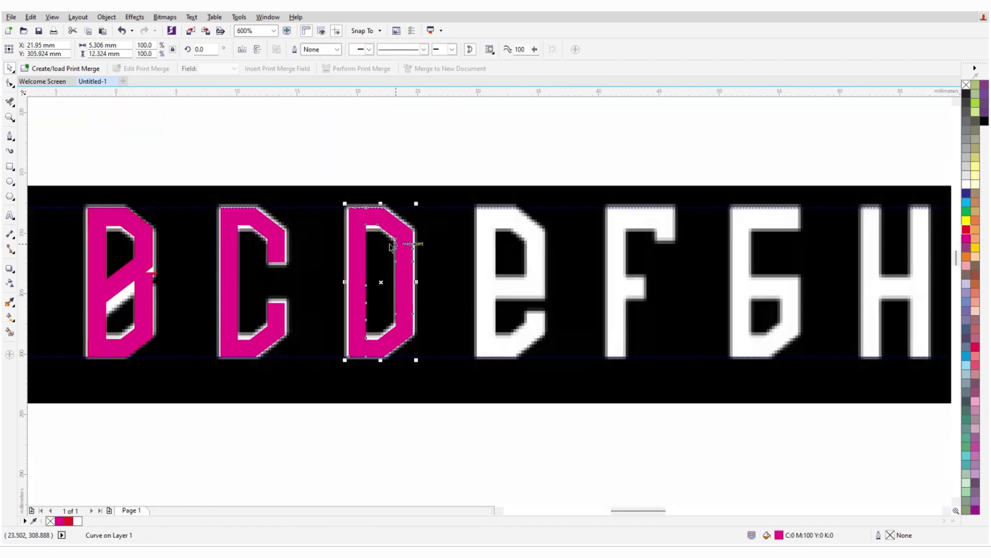
# - Place a copy of the C's two halves over the E and extend the upper arm down to the crossbar's lower edge
pyautogui.moveTo(308, 163); pyautogui.dragTo(433, 355)
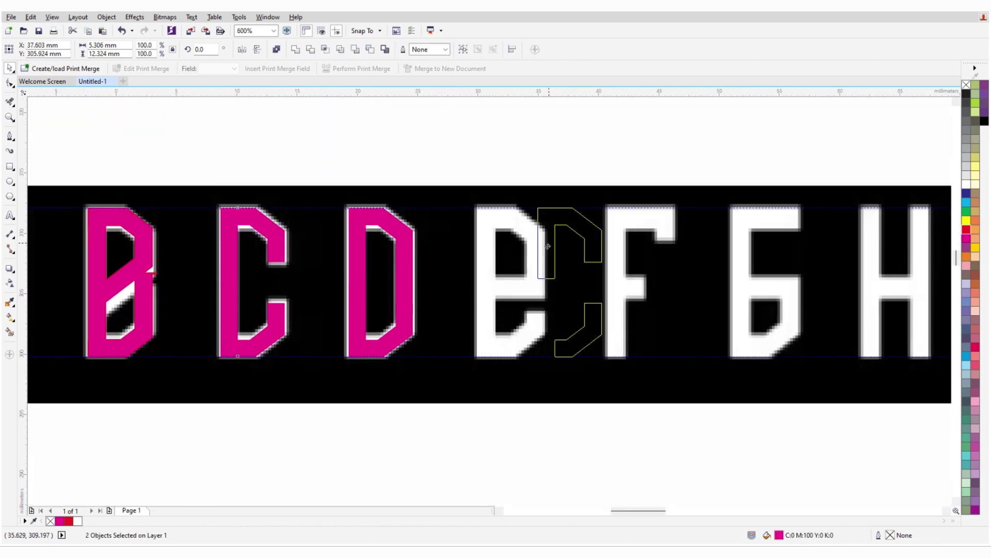
pyautogui.hotkey('ctrl', 'l')
pyautogui.scroll(1, 583, 318)
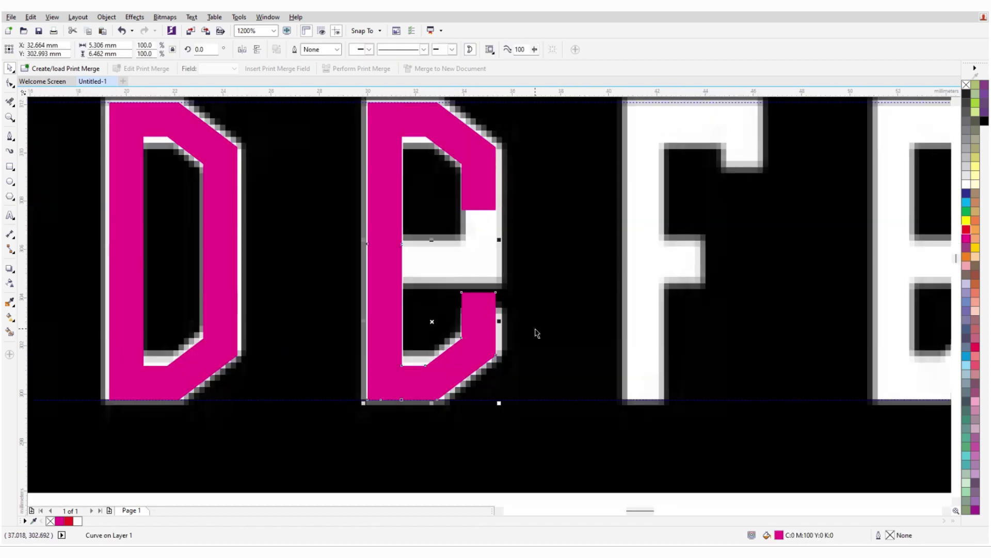
pyautogui.scroll(1, 537, 333)
pyautogui.press('F10')
pyautogui.moveTo(371, 255); pyautogui.dragTo(457, 177)
pyautogui.press('space')
pyautogui.scroll(-2, 790, 259)
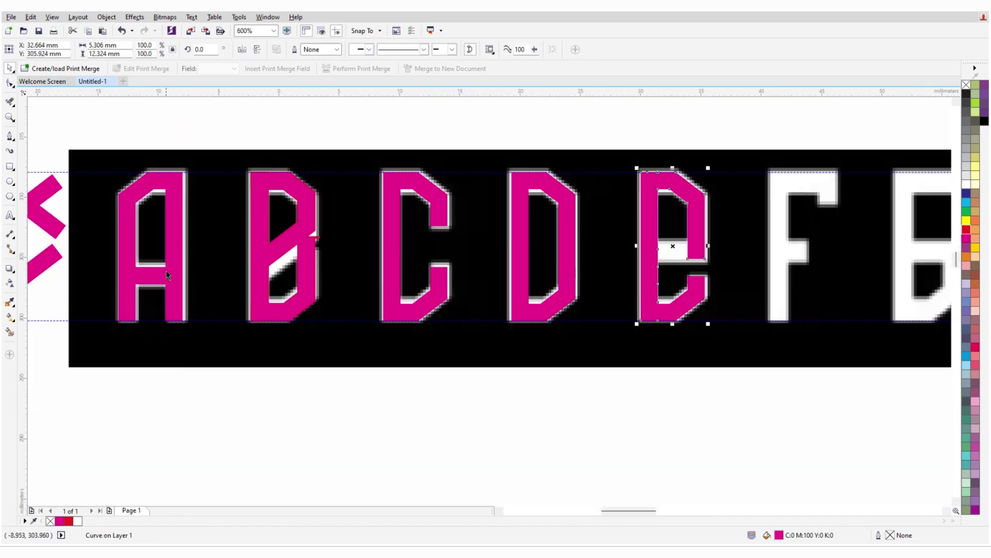
# - Switch the document display to wireframe mode
pyautogui.click(166, 271)
pyautogui.scroll(2, 166, 271)
pyautogui.scroll(-2, 152, 244)
pyautogui.scroll(2, 718, 248)
pyautogui.hotkey('shift', 'F9')
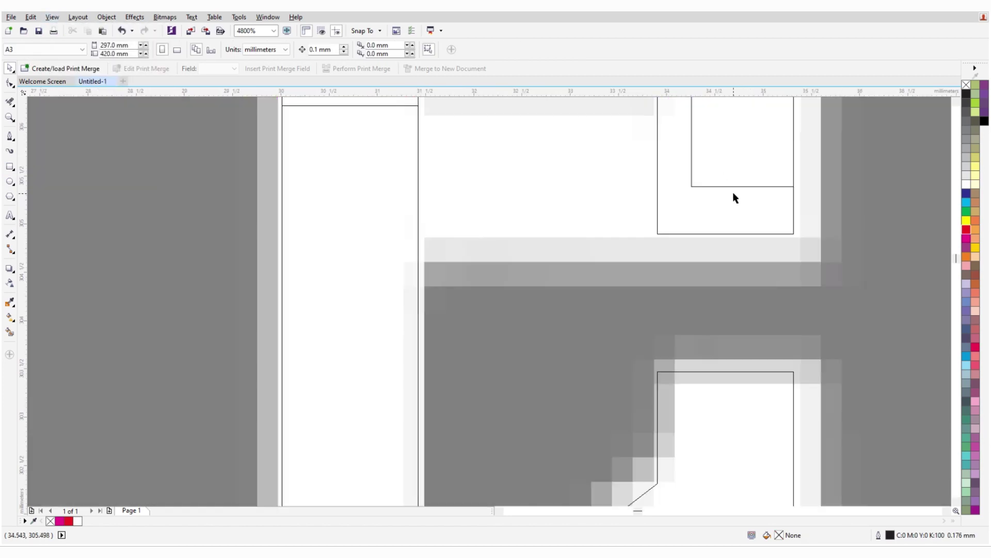
# - Add a crossbar rectangle of about 3.7 by 1.4 mm to the E and place a copy of its outlines over the F
pyautogui.click(581, 185)
pyautogui.scroll(-2, 581, 184)
pyautogui.scroll(2, 611, 194)
pyautogui.scroll(1, 588, 244)
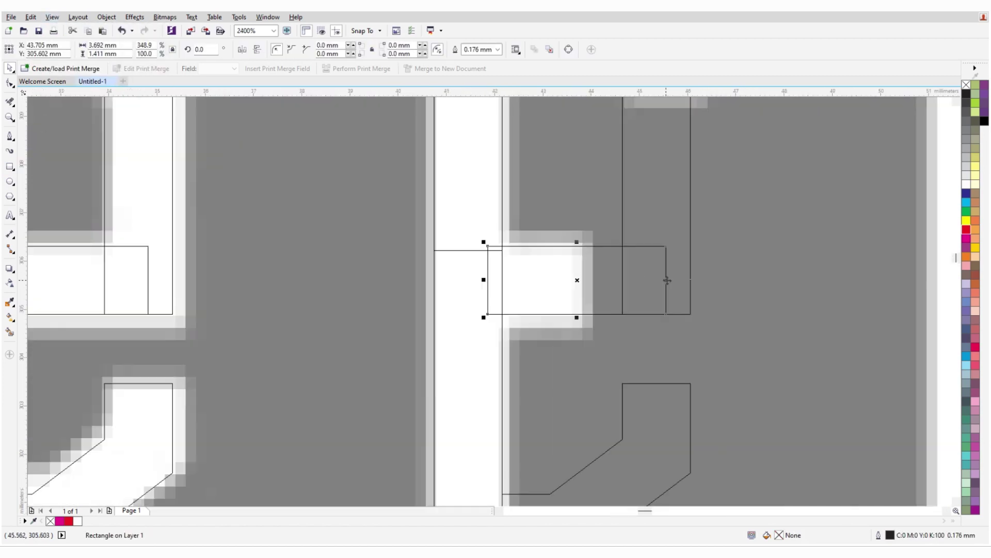
# - Shorten the F's crossbar rectangle to match the reference and delete the copied lower and angled arms that the F lacks
pyautogui.scroll(-1, 607, 375)
pyautogui.click(608, 374)
pyautogui.click(607, 375)
pyautogui.scroll(1, 553, 159)
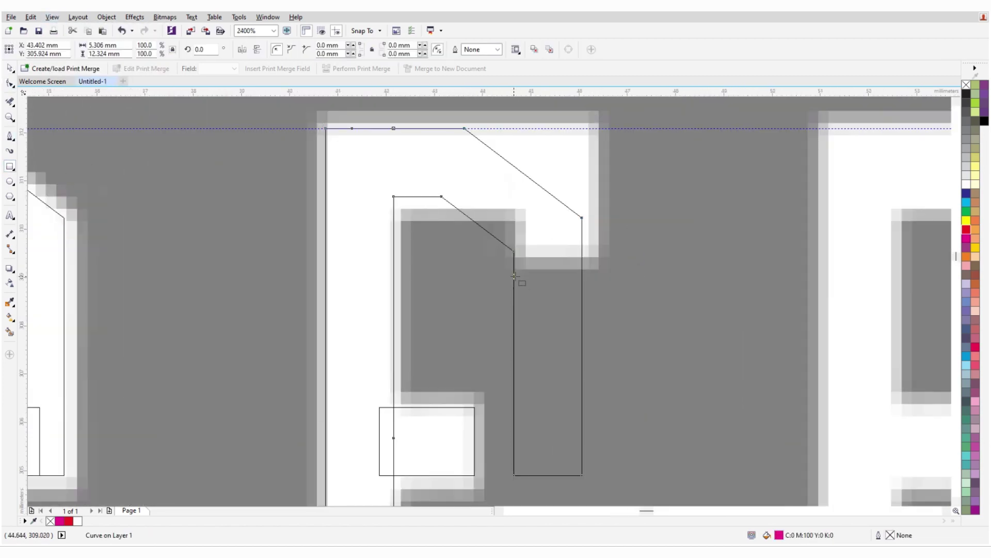
pyautogui.hotkey('ctrl', 'k')
pyautogui.press('Delete')
# - Add a rectangle of about 1.4 by 2.8 mm at the F's upper tip and extend the top bar into it
pyautogui.click(544, 199)
pyautogui.press('F6')
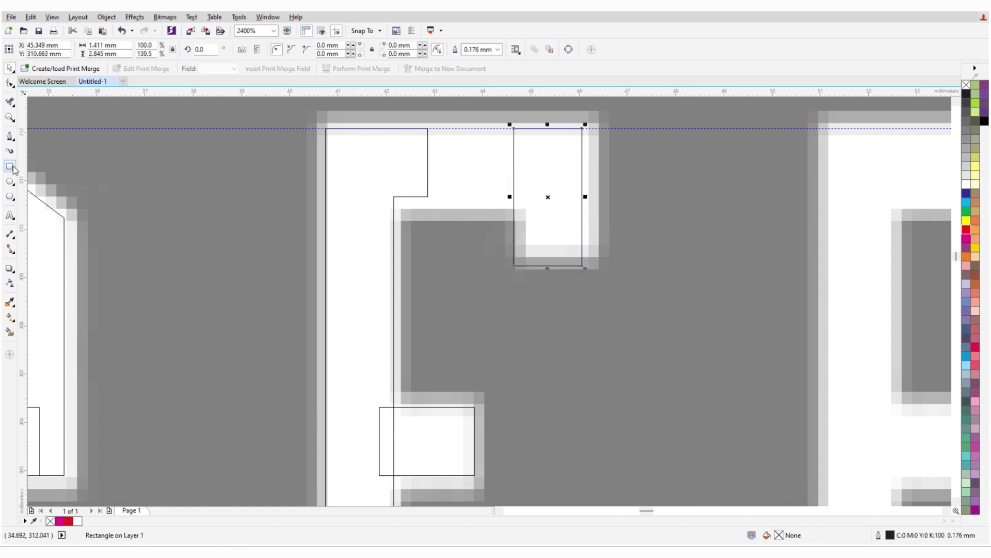
pyautogui.moveTo(411, 124); pyautogui.dragTo(428, 200)
pyautogui.scroll(-2, 429, 164)
# - Place a copy of the C-shaped halves over the G and extend the lower arm up into its crossbar rectangle
pyautogui.click(235, 214)
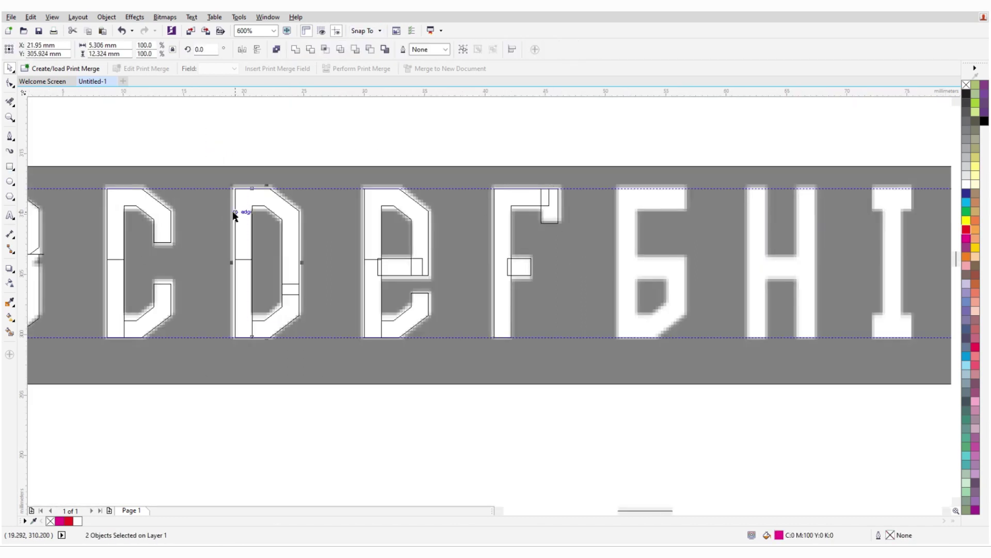
pyautogui.click(623, 297)
pyautogui.scroll(1, 623, 297)
pyautogui.scroll(1, 691, 385)
pyautogui.press('F10')
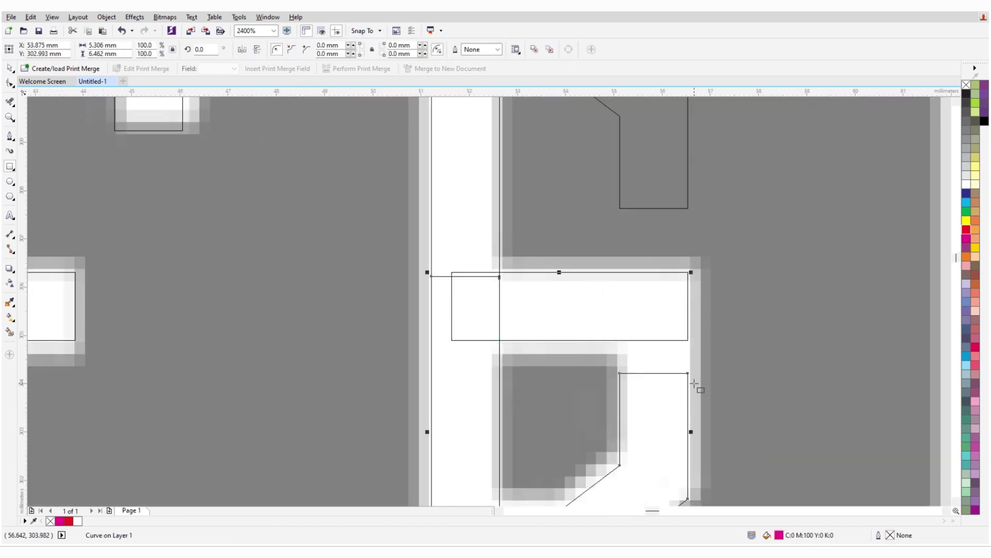
pyautogui.scroll(-1, 676, 364)
# - Replace the G's angled upper arm with a straight top bar ending in a copy of the F's tip rectangle
pyautogui.press('F6')
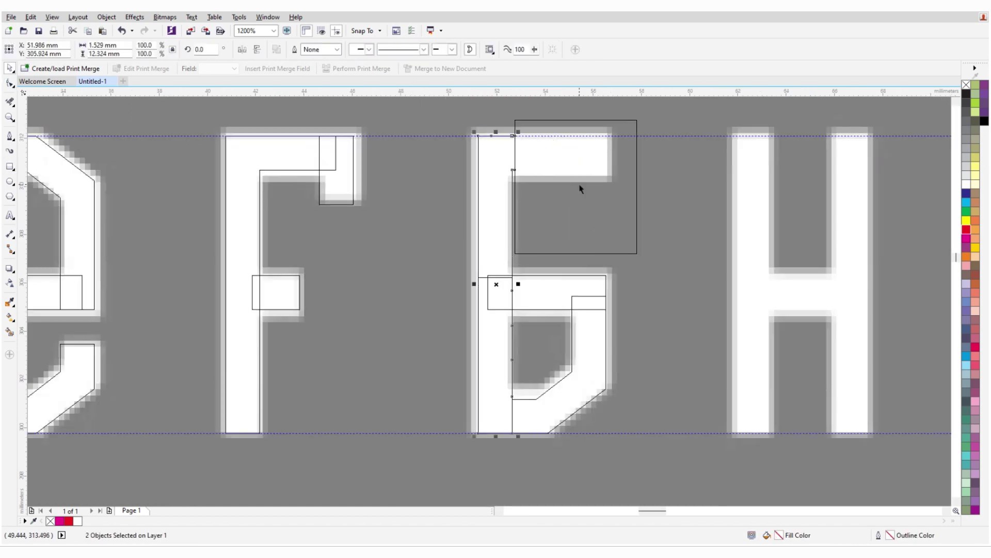
pyautogui.moveTo(583, 136); pyautogui.dragTo(617, 205)
pyautogui.scroll(1, 516, 191)
pyautogui.press('F10')
pyautogui.click(514, 188)
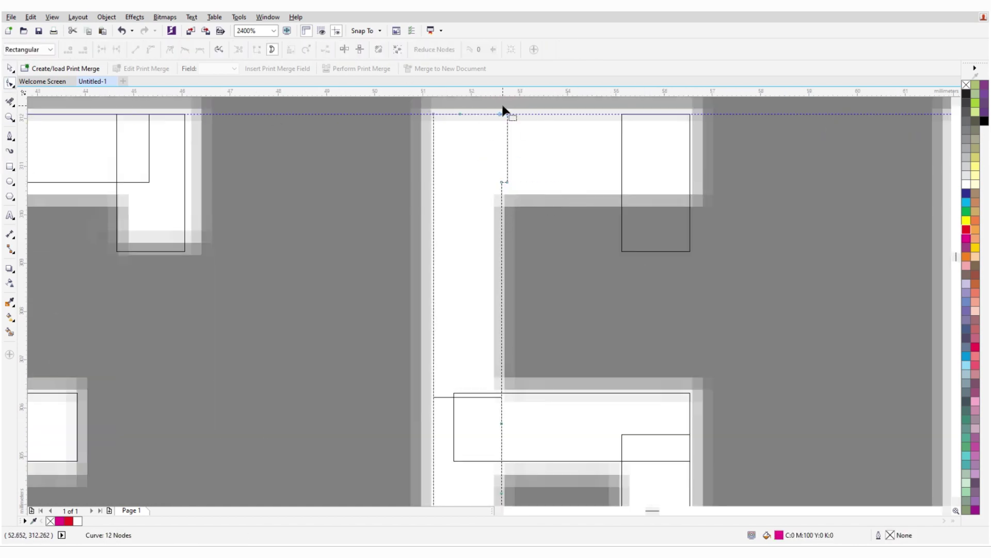
pyautogui.scroll(-1, 502, 106)
# - Draw a stem rectangle of about 1.4 by 12.3 mm over the F's stem and place a copy on the H's left stem
pyautogui.scroll(-1, 586, 215)
pyautogui.scroll(1, 253, 155)
pyautogui.press('F6')
pyautogui.moveTo(233, 108)
pyautogui.mouseDown()
pyautogui.moveTo(267, 186)
pyautogui.moveTo(269, 413)
pyautogui.mouseUp()
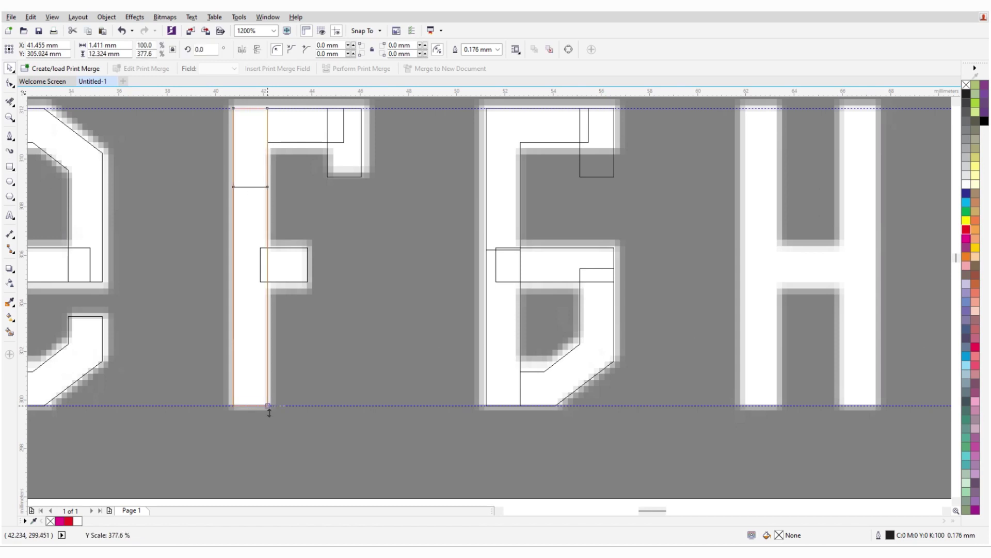
pyautogui.scroll(-1, 493, 176)
pyautogui.keyDown('shift'); pyautogui.click(513, 215); pyautogui.keyUp('shift')
pyautogui.scroll(1, 759, 399)
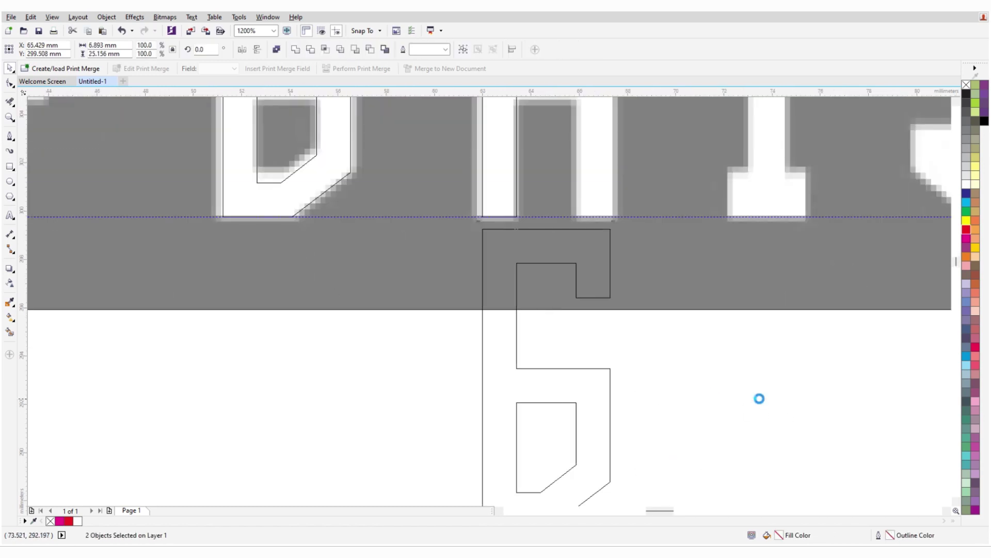
# - Complete the H with a right stem and crossbar rectangle, and place a copy of the stem on the I
pyautogui.scroll(-1, 657, 296)
pyautogui.moveTo(553, 163); pyautogui.dragTo(571, 190)
pyautogui.scroll(1, 571, 190)
pyautogui.scroll(-1, 603, 193)
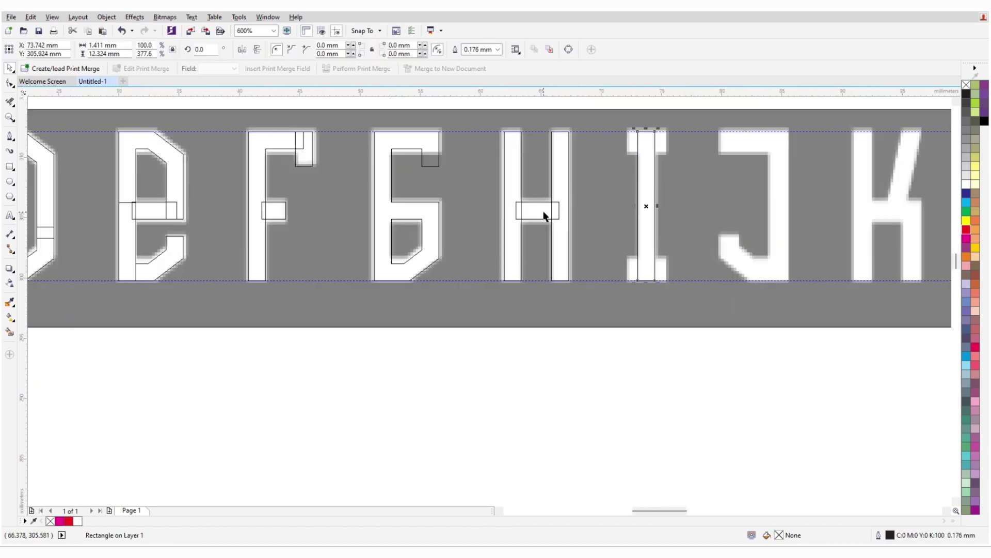
# - Place copies of the H's crossbar rectangle on the I's upper and lower serifs
pyautogui.scroll(1, 627, 199)
pyautogui.moveTo(580, 93); pyautogui.dragTo(657, 122)
pyautogui.scroll(-1, 627, 250)
# - Place a horizontally mirrored copy of the E's parts over the J and move its crossbar up to the J's top bar
pyautogui.click(103, 280)
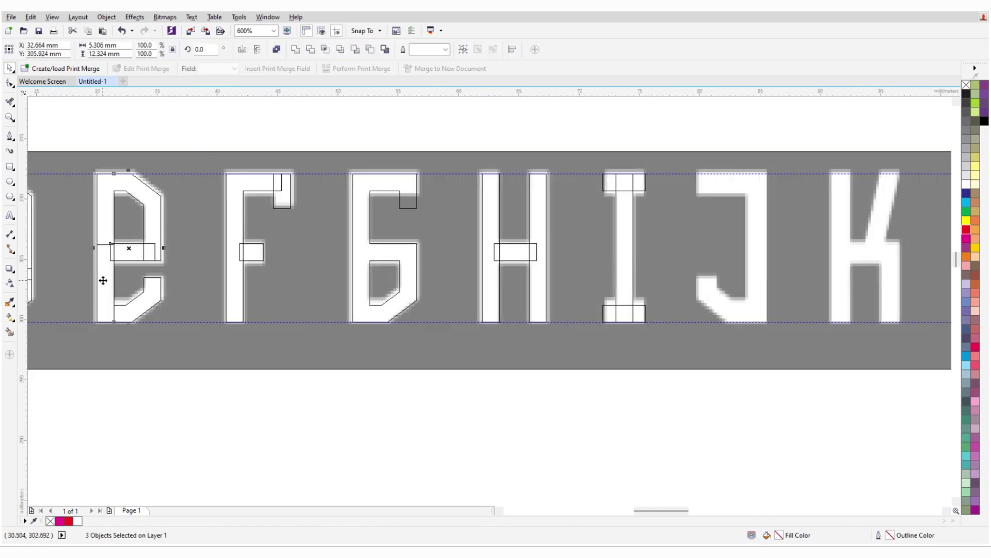
pyautogui.moveTo(104, 281); pyautogui.dragTo(703, 281)
pyautogui.scroll(1, 744, 247)
pyautogui.scroll(-1, 571, 268)
pyautogui.scroll(1, 646, 182)
pyautogui.click(599, 190)
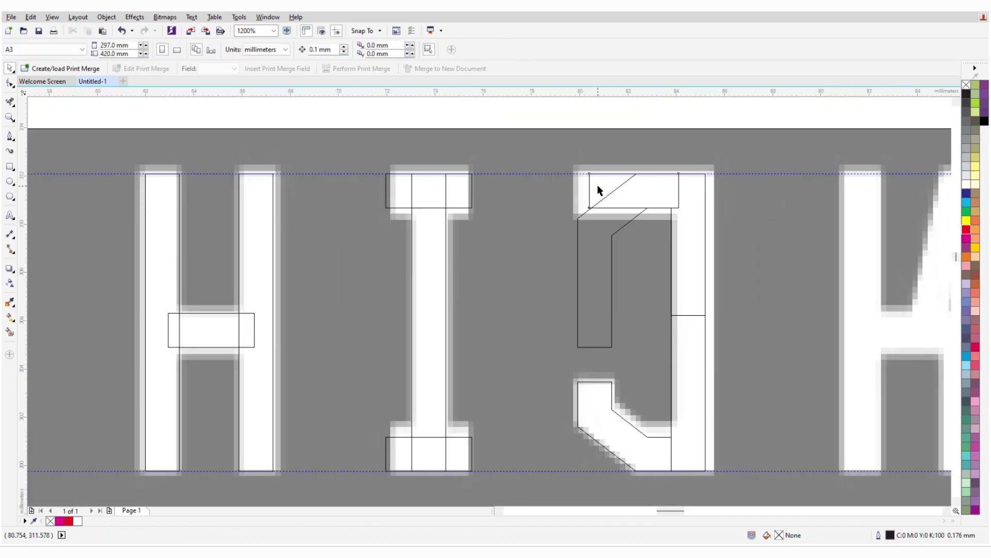
# - Align the J's top bar with its left edge and trim away the unwanted upper-left arm using a rectangle
pyautogui.click(599, 190)
pyautogui.moveTo(623, 215); pyautogui.dragTo(605, 280)
pyautogui.moveTo(640, 335); pyautogui.dragTo(639, 335)
pyautogui.scroll(-1, 699, 312)
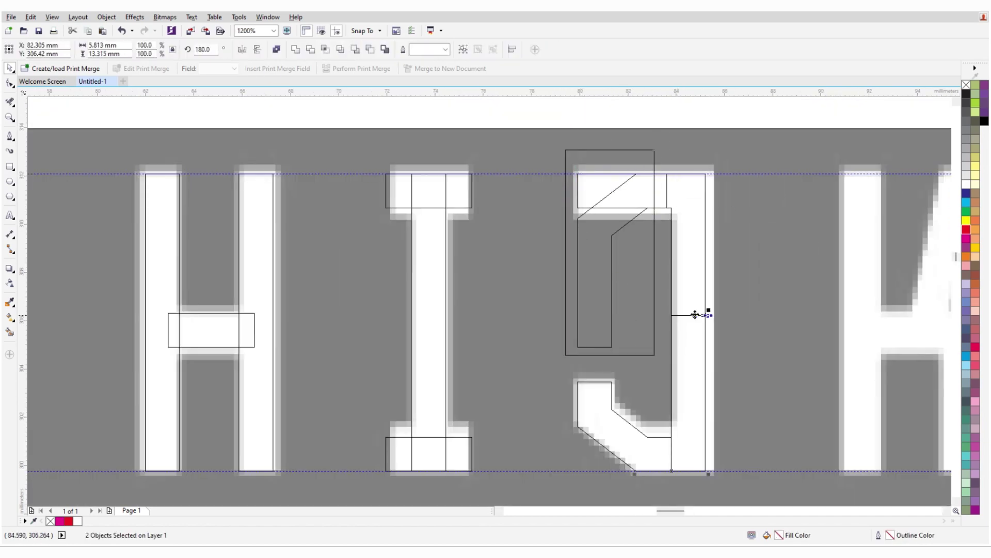
# - Place a copy of the H's stems and crossbar over the K, aligned with its left stem
pyautogui.click(513, 246)
pyautogui.scroll(-1, 565, 185)
pyautogui.scroll(1, 591, 252)
pyautogui.click(699, 244)
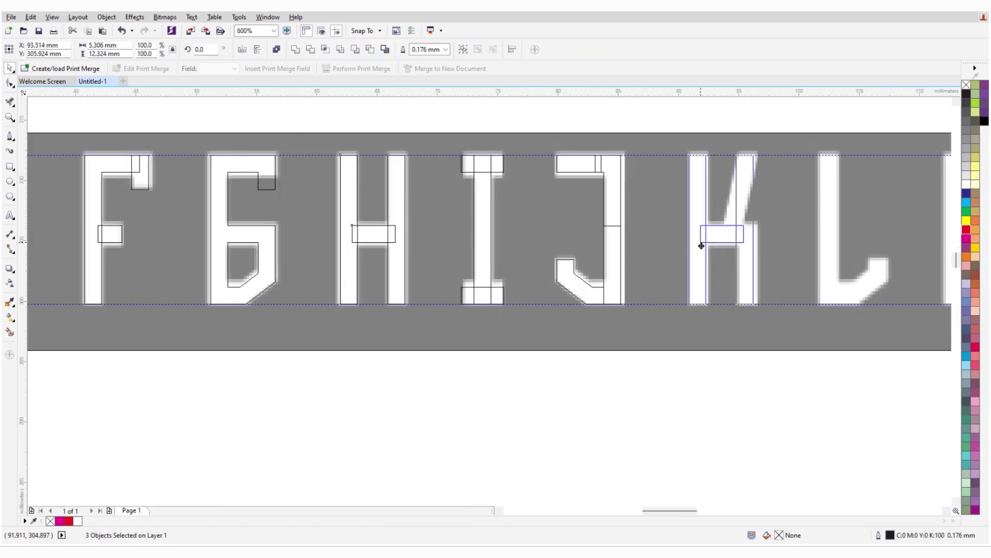
# - Rotate a copy of the stem rectangle to 345 degrees and position it along the K's diagonal
pyautogui.scroll(1, 699, 243)
pyautogui.moveTo(749, 174); pyautogui.dragTo(749, 174)
pyautogui.scroll(1, 741, 253)
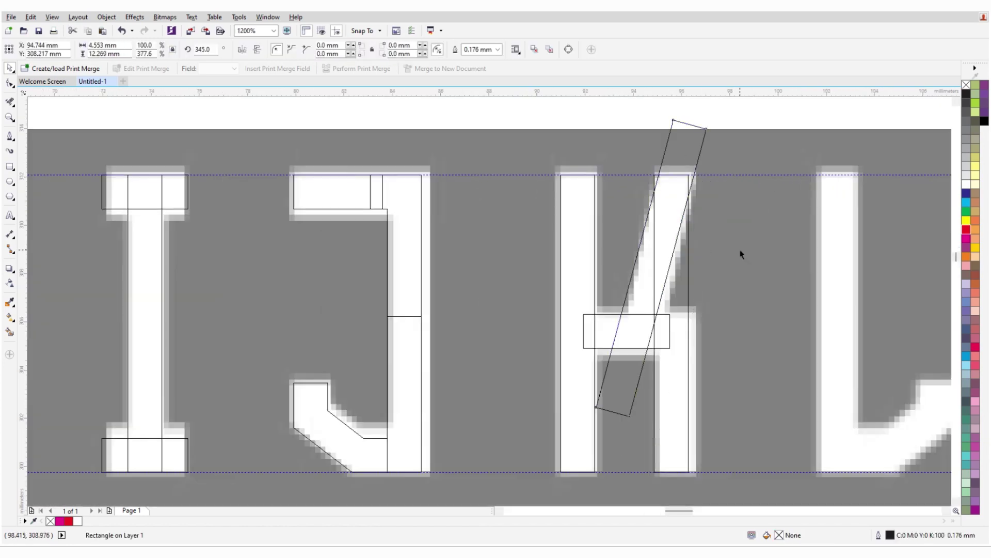
pyautogui.scroll(1, 742, 253)
# - Stretch the K's crossbar rectangle to the outer edge of its right stem
pyautogui.click(716, 248)
pyautogui.scroll(-1, 614, 300)
pyautogui.press('Escape')
pyautogui.scroll(1, 614, 300)
pyautogui.moveTo(562, 353); pyautogui.dragTo(603, 352)
# - Delete the overlapping segments where the K's diagonal and right stem meet the crossbar, leaving only the letter's contour
pyautogui.press('x')
pyautogui.moveTo(502, 317); pyautogui.dragTo(551, 279)
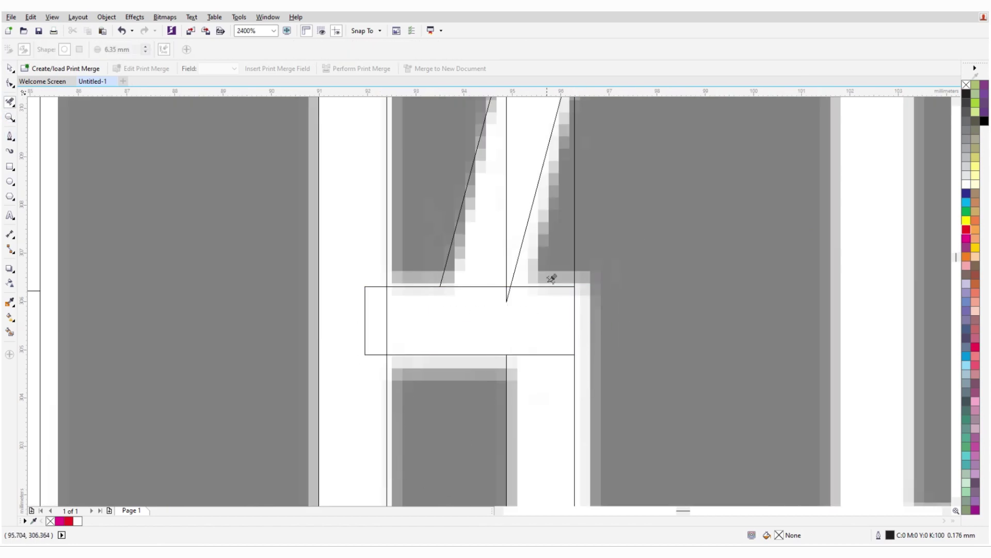
pyautogui.scroll(-1, 488, 251)
pyautogui.press('space')
pyautogui.scroll(-1, 281, 261)
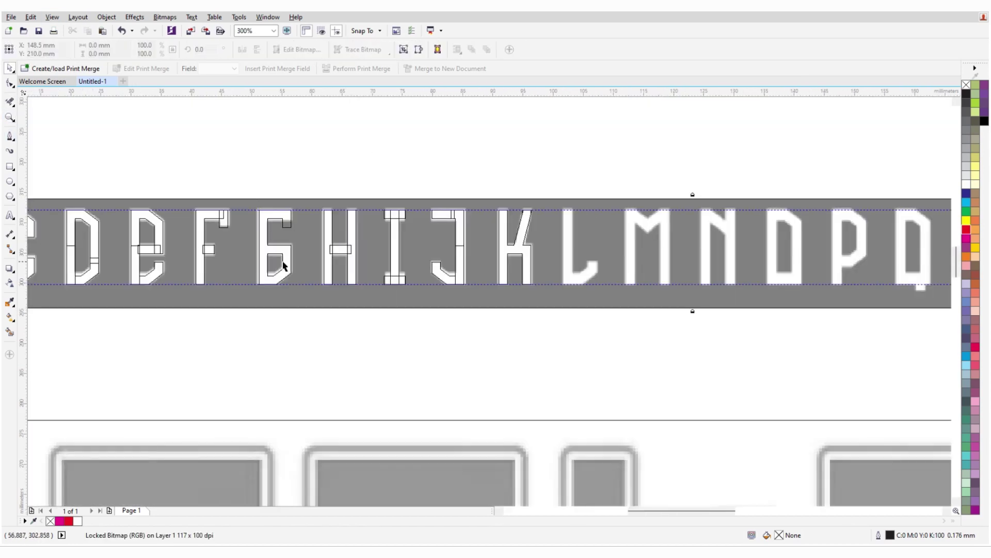
# - Place a copy of the G over the L and delete its upper and middle bars, leaving only the L's contour
pyautogui.scroll(2, 516, 288)
pyautogui.click(516, 288)
pyautogui.scroll(-2, 516, 288)
pyautogui.click(327, 228)
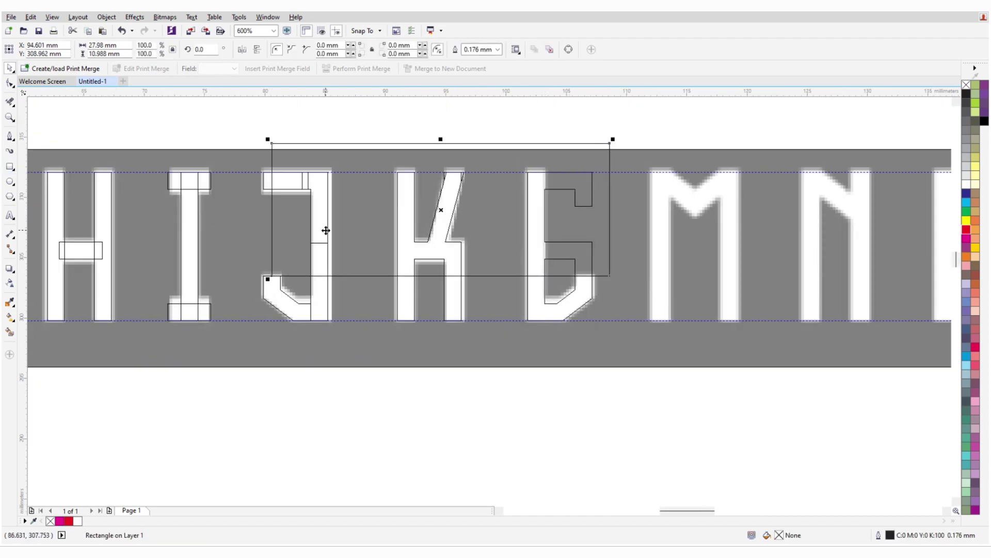
pyautogui.scroll(2, 506, 238)
pyautogui.keyDown('shift'); pyautogui.click(507, 238); pyautogui.keyUp('shift')
pyautogui.scroll(-3, 517, 258)
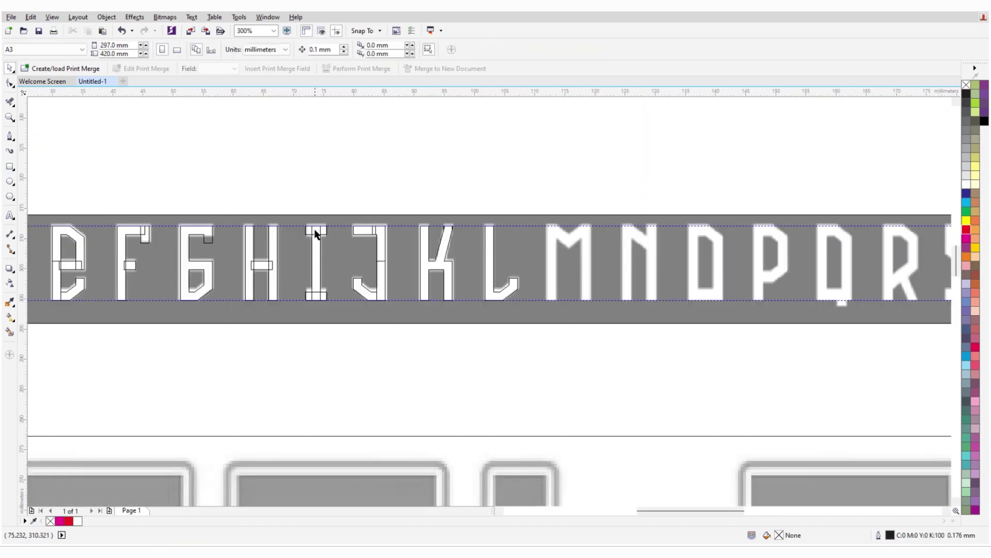
# - Place copies of the H's stems and crossbar over the M and the N, aligned with their left stems
pyautogui.keyDown('shift'); pyautogui.click(549, 266); pyautogui.keyUp('shift')
pyautogui.scroll(2, 622, 267)
pyautogui.click(737, 244)
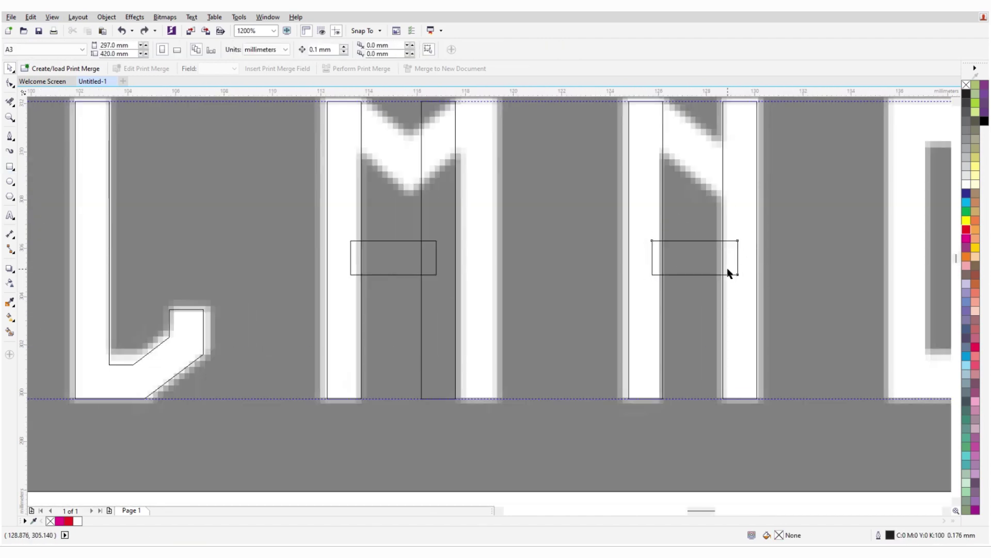
# - Stretch the N's crossbar rectangle and rotate it to 320.255 degrees, aligning its upper edge with the left stem's inner top corner
pyautogui.moveTo(737, 256); pyautogui.dragTo(811, 227)
pyautogui.scroll(-1, 812, 227)
pyautogui.scroll(1, 731, 228)
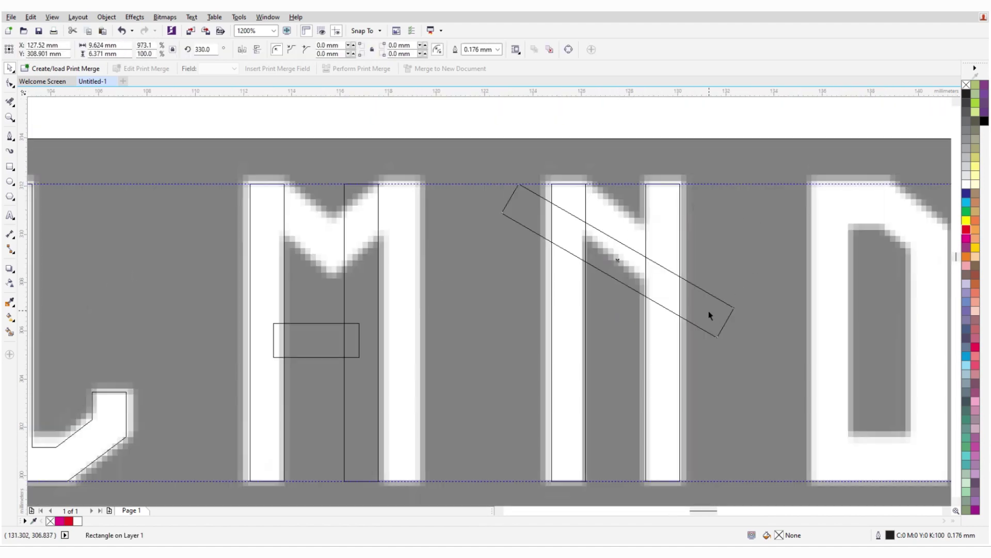
pyautogui.scroll(2, 572, 171)
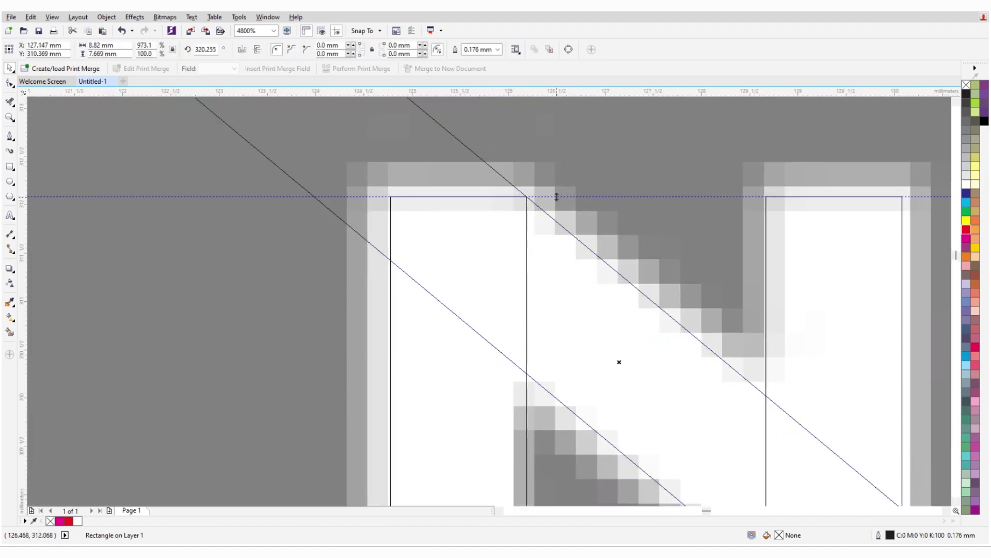
pyautogui.scroll(-1, 513, 275)
pyautogui.press('Escape')
pyautogui.scroll(-1, 261, 248)
# - Copy the N's diagonal onto the M, then place a horizontally mirrored copy against the inner top corner of the M's right stem
pyautogui.moveTo(520, 217); pyautogui.dragTo(236, 206)
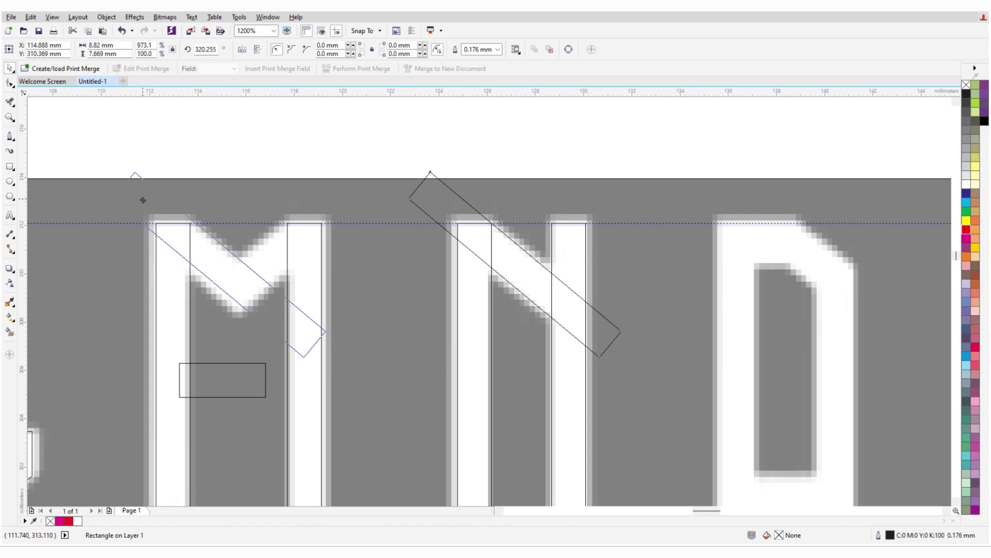
pyautogui.scroll(2, 272, 237)
pyautogui.scroll(-1, 273, 237)
pyautogui.click(242, 50)
pyautogui.scroll(2, 398, 194)
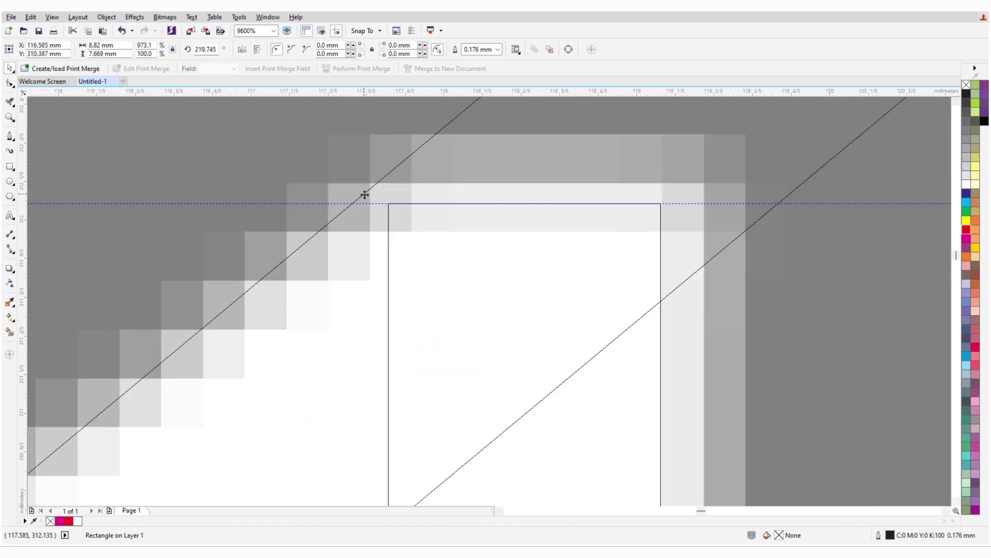
pyautogui.scroll(-2, 398, 206)
pyautogui.press('Escape')
# - Delete the overlapping segments where the diagonals cross the stems of the M and the N, leaving only the letter contours
pyautogui.press('x')
pyautogui.scroll(-1, 389, 367)
pyautogui.scroll(2, 203, 376)
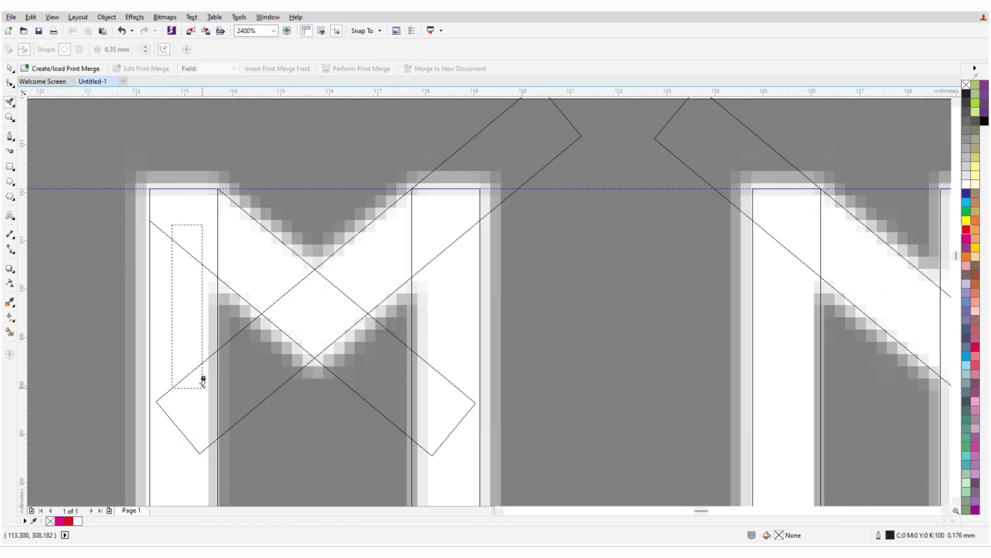
pyautogui.click(431, 289)
pyautogui.scroll(-2, 431, 289)
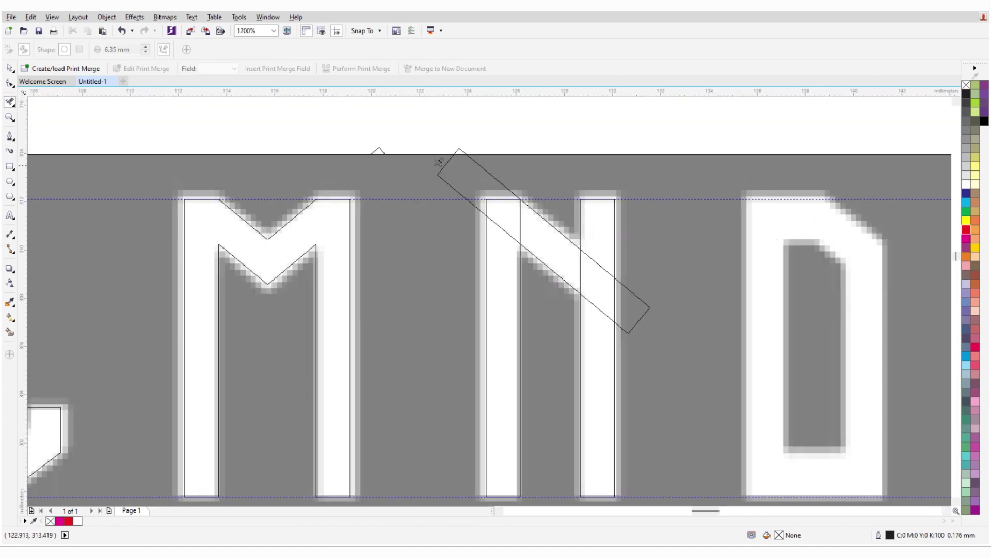
pyautogui.scroll(2, 542, 253)
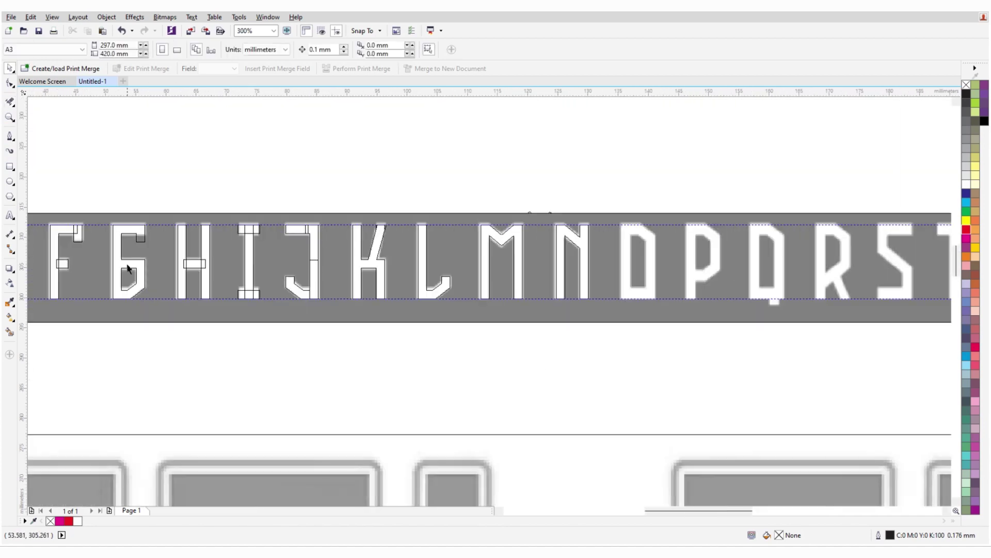
# - Place a copy of a traced letter over the O and draw a rectangle bridging the gap in its right stem
pyautogui.click(555, 269)
pyautogui.scroll(5, 607, 237)
pyautogui.press('F6')
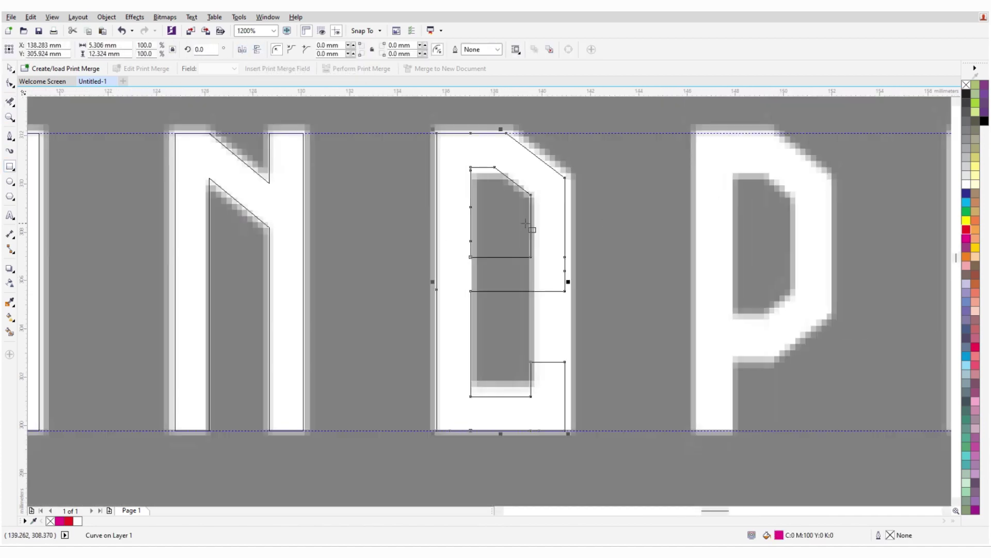
pyautogui.moveTo(565, 383); pyautogui.dragTo(531, 226)
pyautogui.scroll(-3, 518, 238)
# - Place a copy of the O over the P and delete the lower section of its right stem and its bottom bar
pyautogui.click(609, 320)
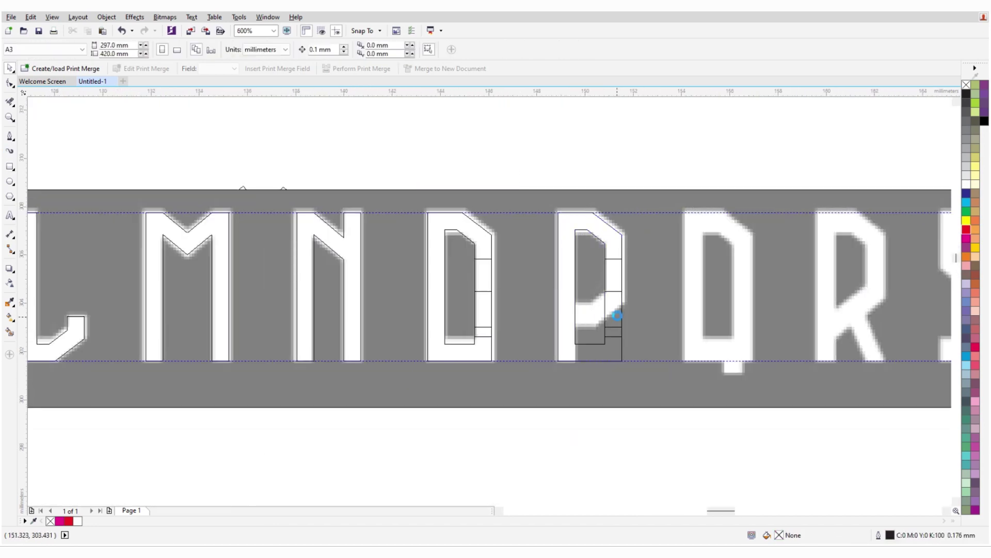
pyautogui.scroll(3, 538, 294)
pyautogui.click(616, 354)
pyautogui.scroll(-4, 604, 310)
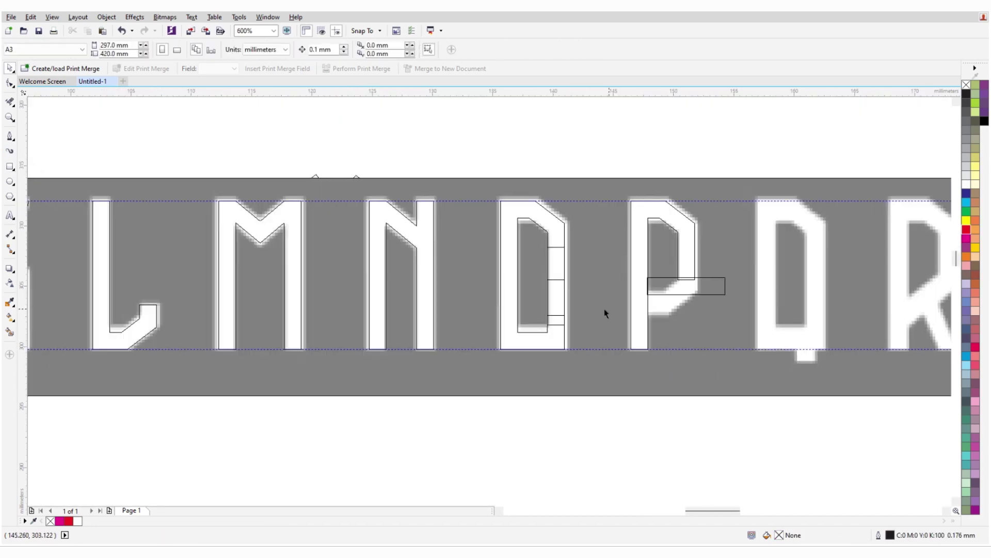
# - Position a horizontal bar rectangle at the bottom of the P's bowl and a rotated copy along its lower-right diagonal
pyautogui.scroll(3, 628, 276)
pyautogui.moveTo(397, 307); pyautogui.dragTo(546, 289)
pyautogui.scroll(-2, 622, 284)
pyautogui.scroll(2, 483, 295)
pyautogui.scroll(-2, 546, 289)
pyautogui.moveTo(592, 248); pyautogui.dragTo(510, 304)
pyautogui.scroll(3, 527, 247)
pyautogui.scroll(-1, 509, 304)
# - Extend the P's right stem below the horizontal bar and delete the overlapping segments, leaving only the letter's contour
pyautogui.click(547, 228)
pyautogui.press('F10')
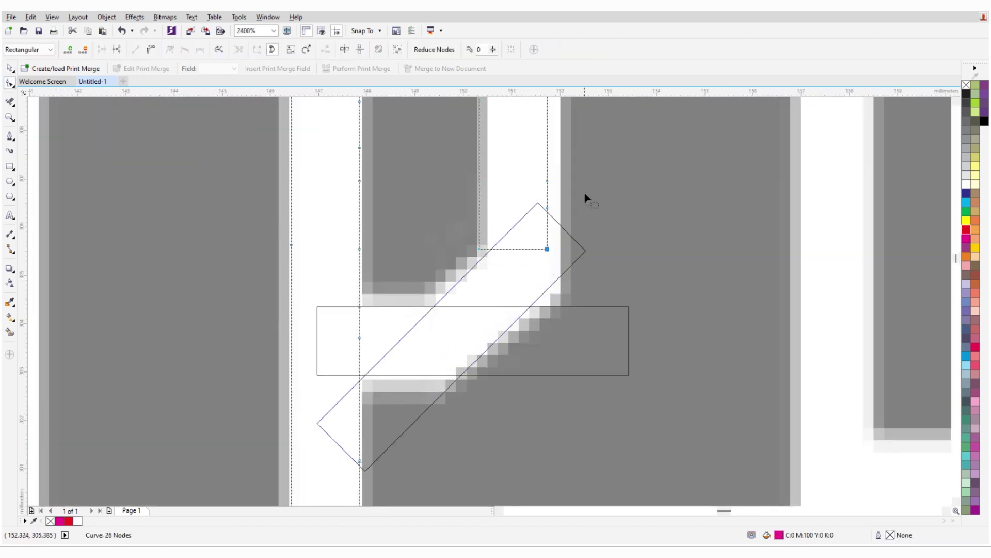
pyautogui.press('x')
pyautogui.scroll(1, 356, 377)
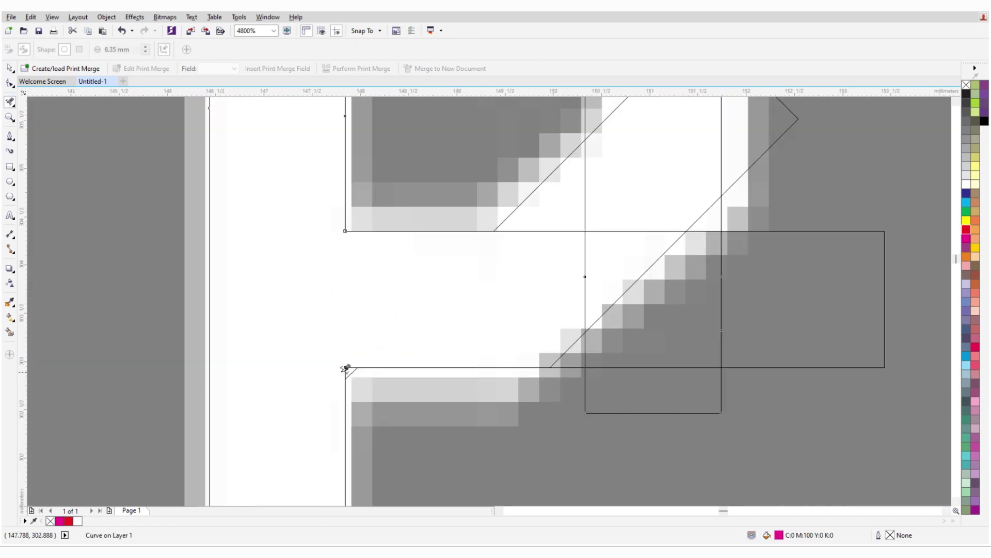
pyautogui.scroll(-3, 648, 187)
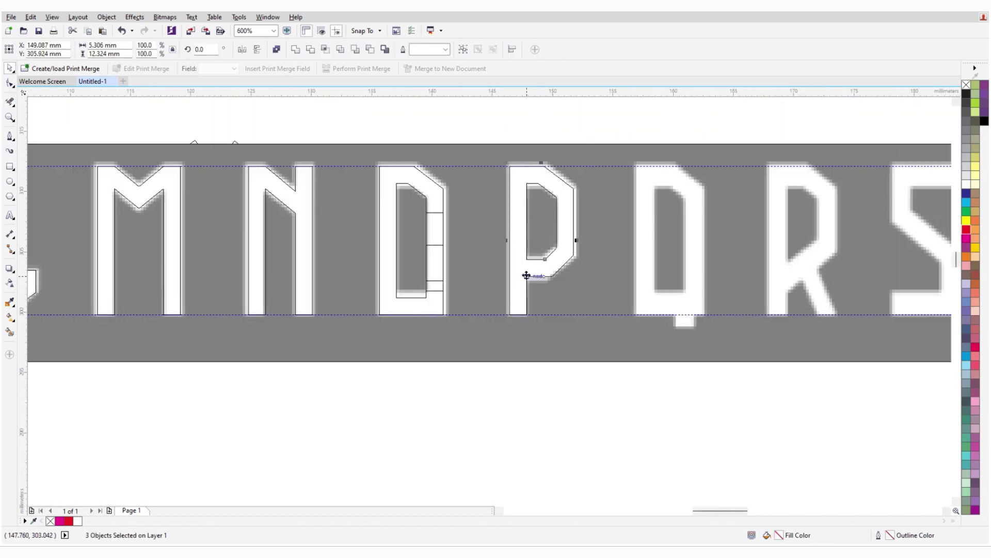
# - Place a copy of the P over the R and use a rectangle to trim away the lower part of its bowl
pyautogui.click(785, 262)
pyautogui.scroll(1, 791, 222)
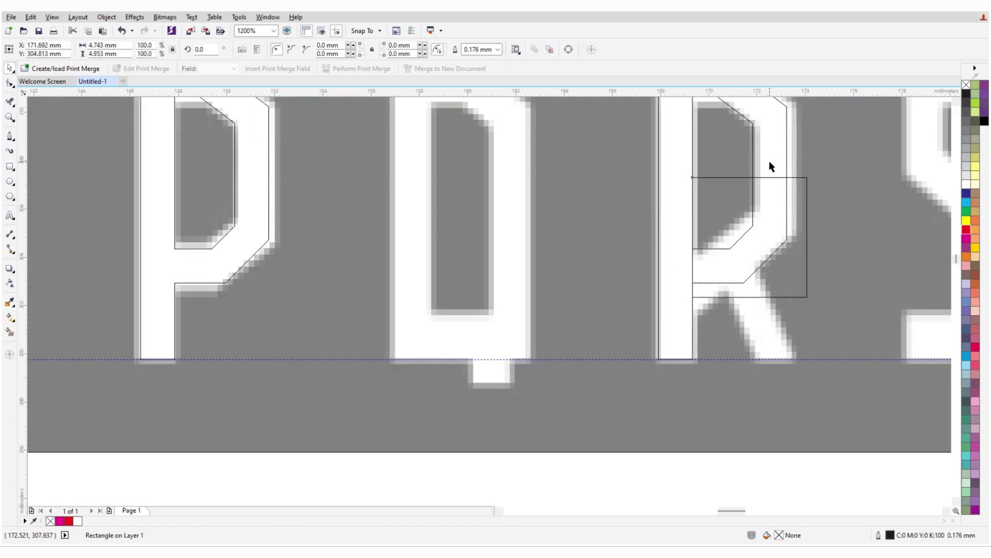
pyautogui.scroll(-1, 731, 287)
pyautogui.scroll(2, 508, 267)
# - Copy the two diagonal lines from the P's bowl and place them along the R's diagonal
pyautogui.click(467, 256)
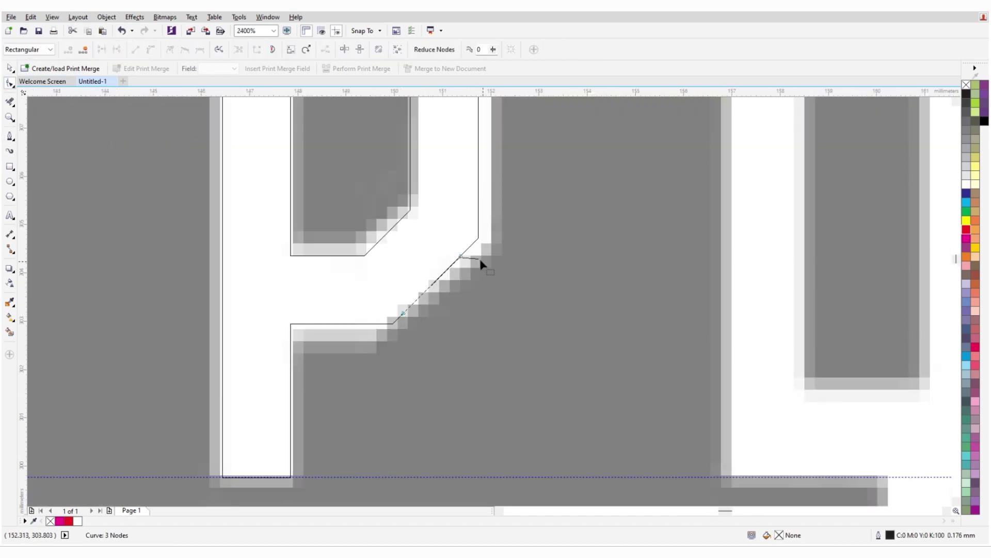
pyautogui.keyDown('shift'); pyautogui.click(410, 215); pyautogui.keyUp('shift')
pyautogui.scroll(-1, 509, 200)
pyautogui.scroll(1, 648, 294)
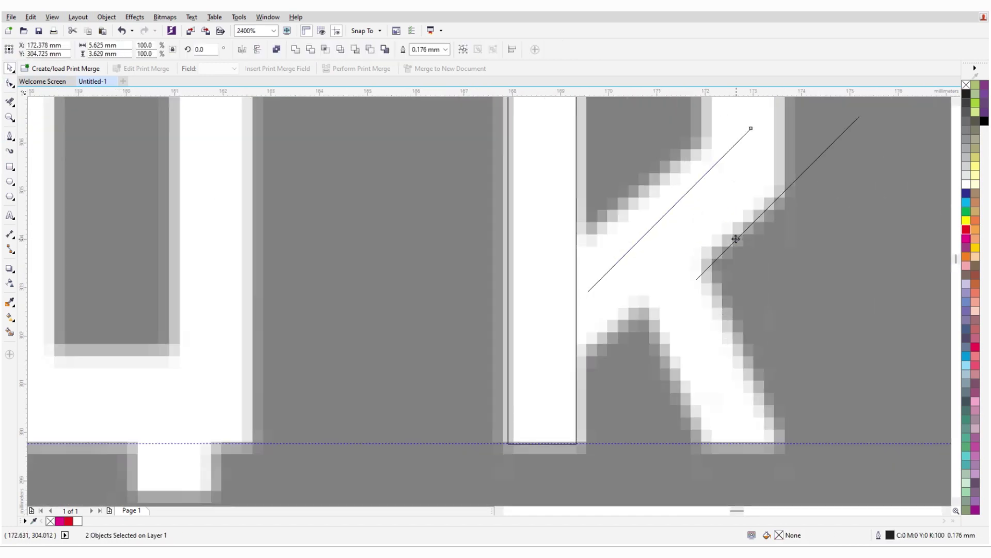
pyautogui.scroll(-1, 647, 294)
# - Stretch the open end of the R's right stem down across the two diagonal lines
pyautogui.press('F10')
pyautogui.click(611, 171)
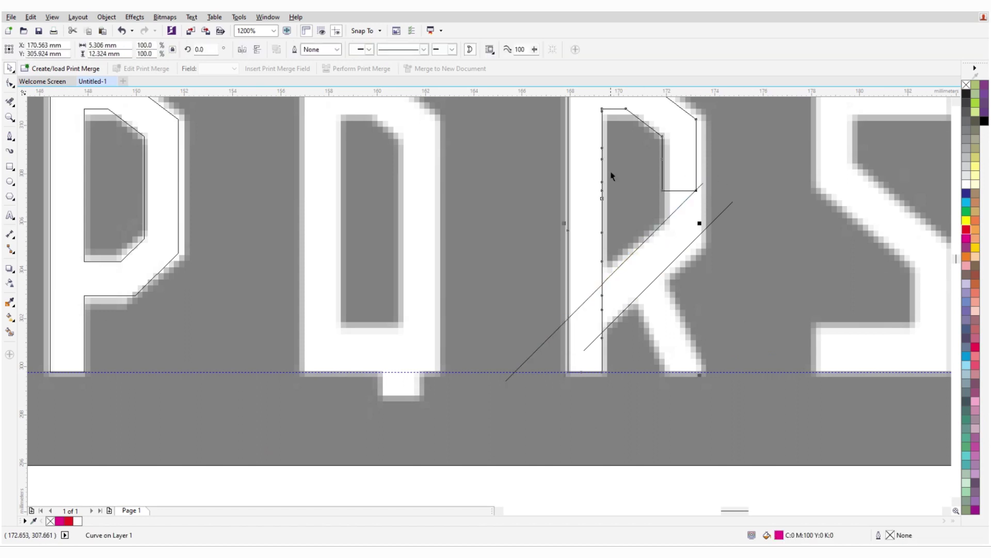
pyautogui.moveTo(662, 190); pyautogui.dragTo(664, 279)
# - Place a flipped copy of the diagonal lines along the R's leg and draw a rectangle below the baseline to bound it
pyautogui.press('space')
pyautogui.moveTo(658, 228); pyautogui.dragTo(710, 241)
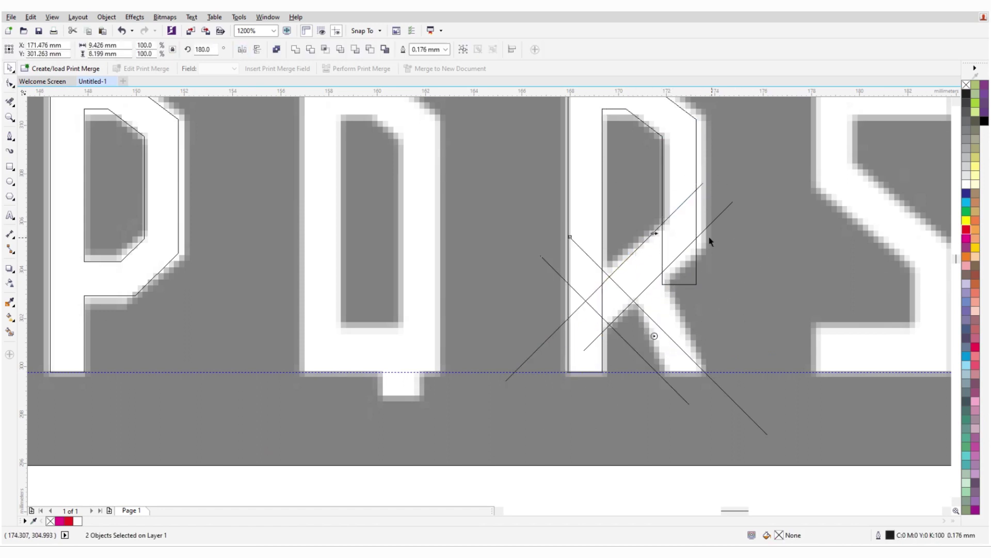
pyautogui.moveTo(558, 229)
pyautogui.mouseDown()
pyautogui.moveTo(597, 217)
pyautogui.moveTo(602, 361)
pyautogui.moveTo(839, 455)
pyautogui.mouseUp()
pyautogui.press('F6')
pyautogui.scroll(2, 839, 454)
pyautogui.scroll(-3, 82, 194)
# - Delete the overlapping segments where the R's stems, diagonal and leg meet, opening up the letter's contour
pyautogui.click(9, 101)
pyautogui.scroll(3, 450, 290)
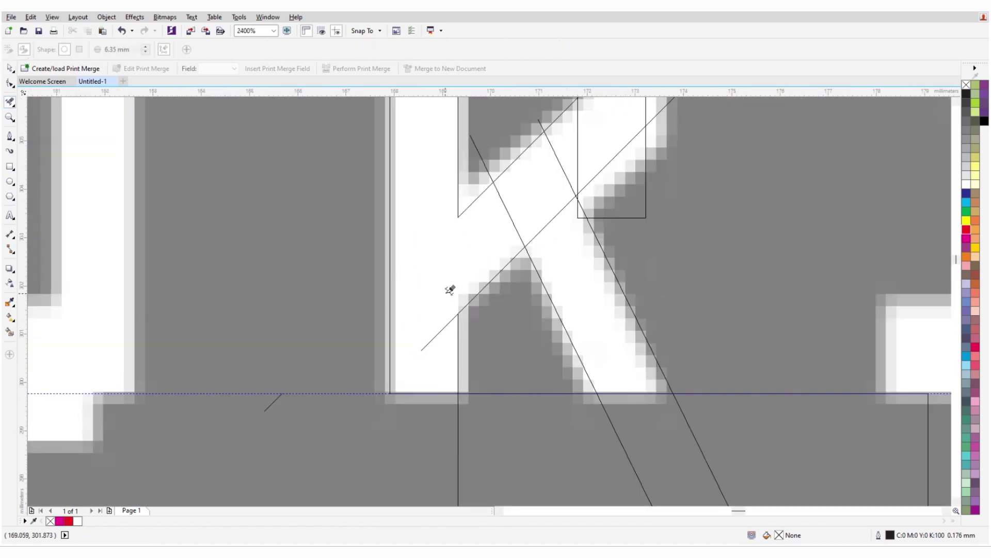
pyautogui.scroll(2, 590, 144)
pyautogui.scroll(-4, 655, 188)
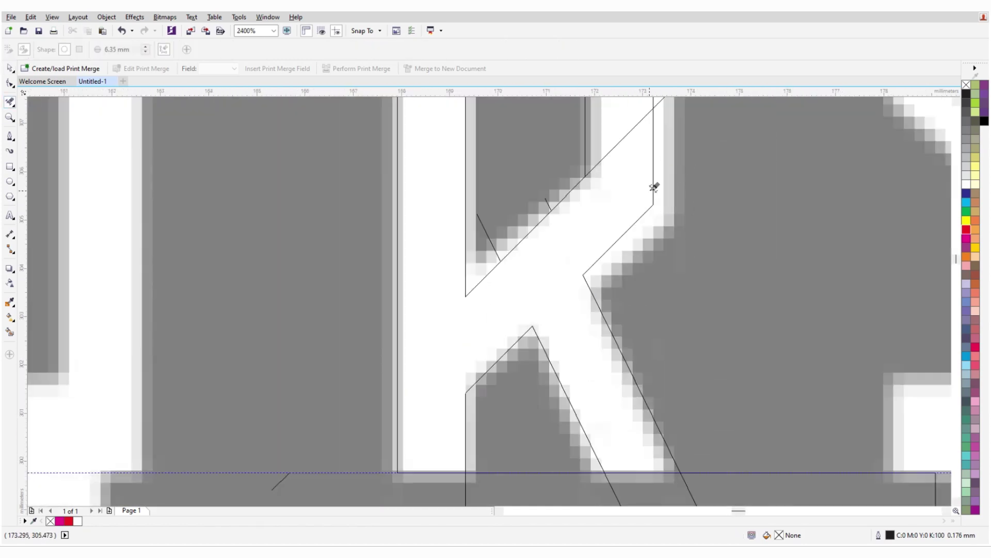
pyautogui.press('space')
pyautogui.scroll(-3, 476, 246)
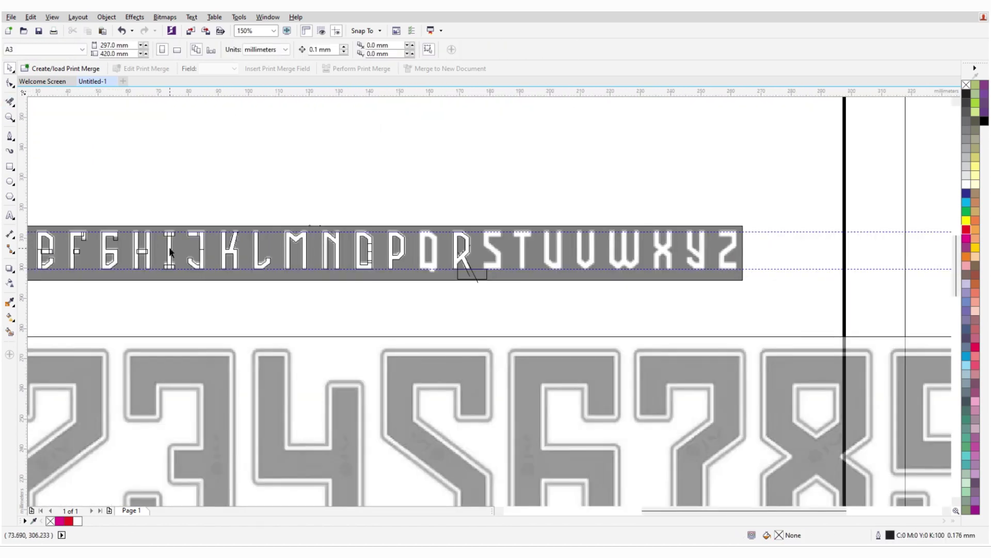
# - Place a copy of the H's stems and crossbar over the S, aligned with its left edge
pyautogui.scroll(1, 737, 250)
pyautogui.scroll(-2, 737, 250)
pyautogui.keyDown('shift'); pyautogui.click(558, 259); pyautogui.keyUp('shift')
pyautogui.scroll(6, 558, 259)
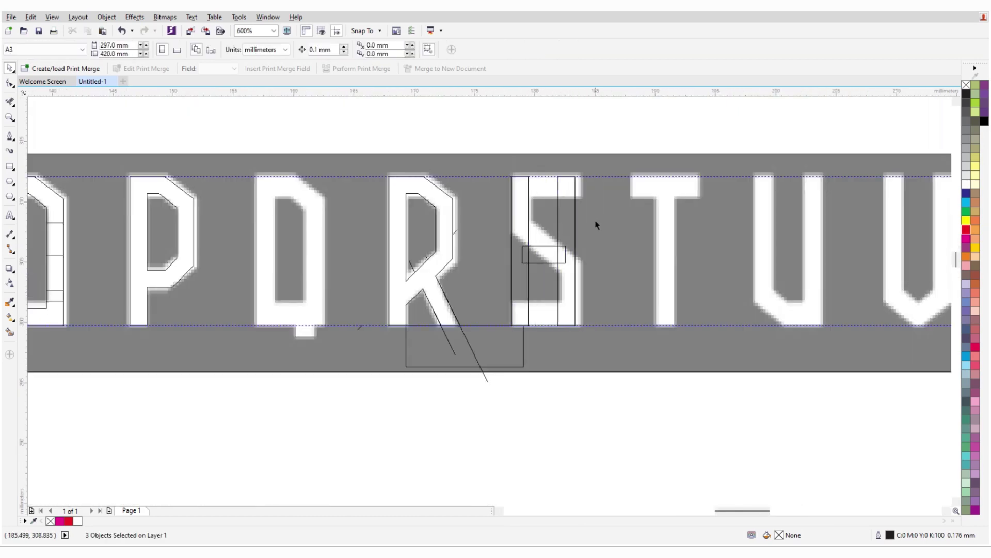
# - Place crossbar rectangles at the top and bottom of the S and rotate a stretched copy to 317.515 degrees along its diagonal
pyautogui.scroll(-1, 403, 276)
pyautogui.moveTo(485, 410); pyautogui.dragTo(489, 256)
pyautogui.moveTo(430, 292); pyautogui.dragTo(431, 291)
pyautogui.scroll(1, 568, 262)
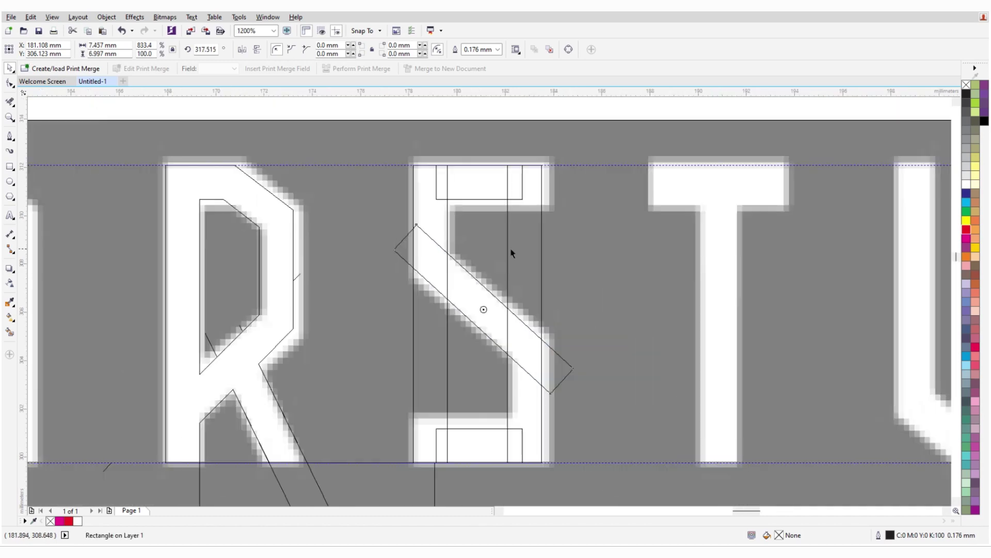
# - Delete the S's left stem below the diagonal and stretch the top and bottom bars to the letter's outer edges
pyautogui.press('space')
pyautogui.press('space')
pyautogui.scroll(1, 567, 260)
pyautogui.click(447, 208)
pyautogui.scroll(-1, 448, 208)
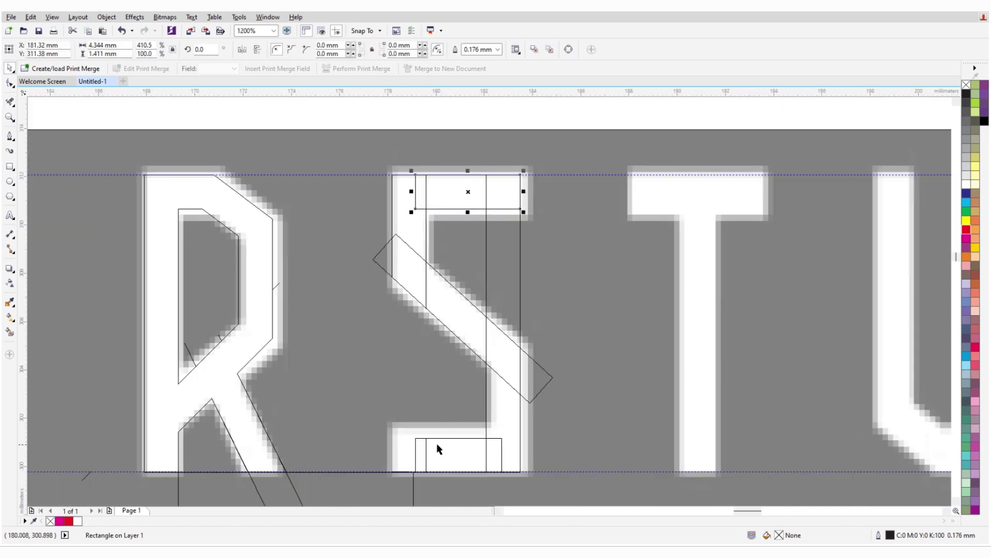
pyautogui.click(438, 450)
pyautogui.scroll(1, 516, 442)
# - Delete the remaining overlapping segments of the S's bars, diagonal and right stem, leaving only its contour
pyautogui.press('space')
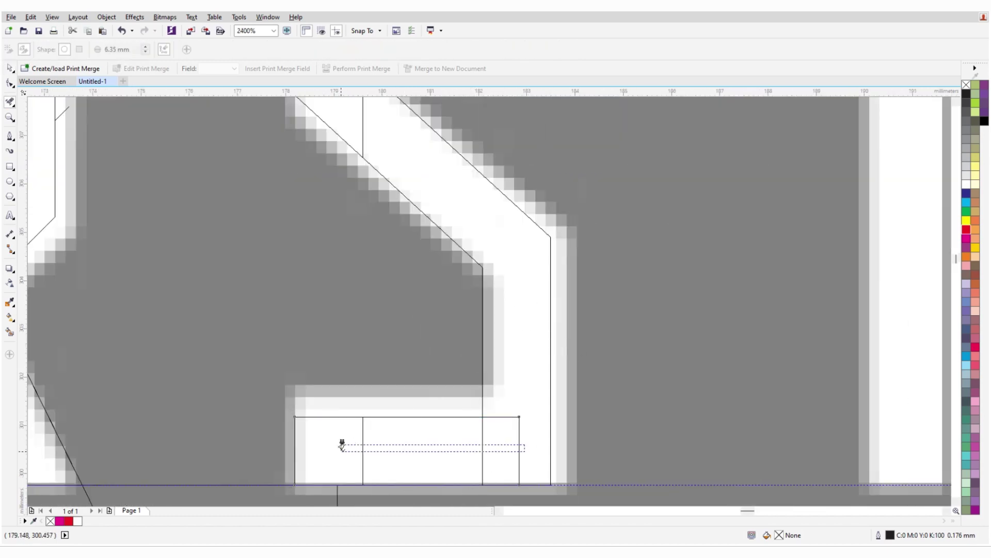
pyautogui.scroll(-5, 398, 128)
pyautogui.press('space')
pyautogui.scroll(-4, 583, 295)
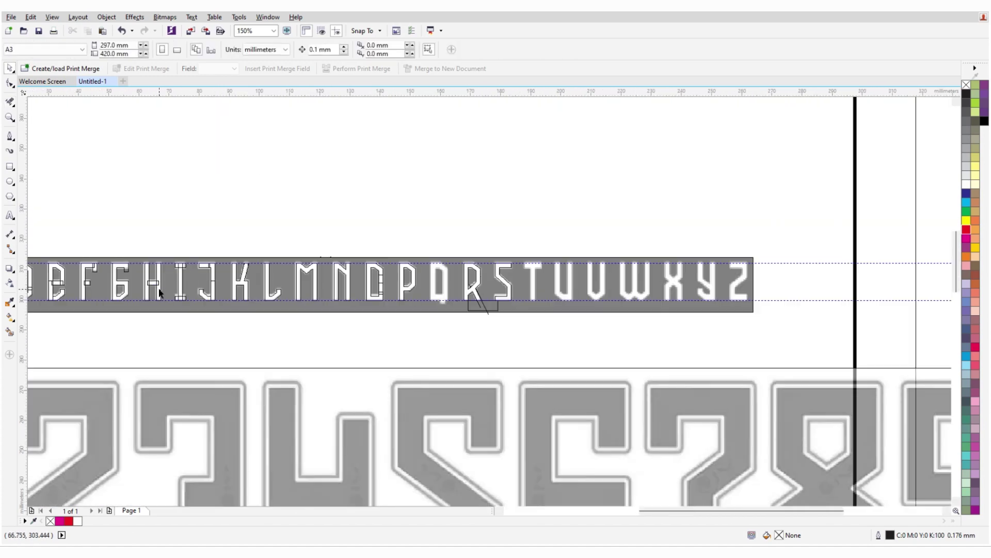
# - Place a copy of the I's stem and upper bar over the T and widen the bar to the letter's outer edges
pyautogui.scroll(1, 181, 284)
pyautogui.click(181, 281)
pyautogui.click(886, 247)
pyautogui.scroll(2, 886, 247)
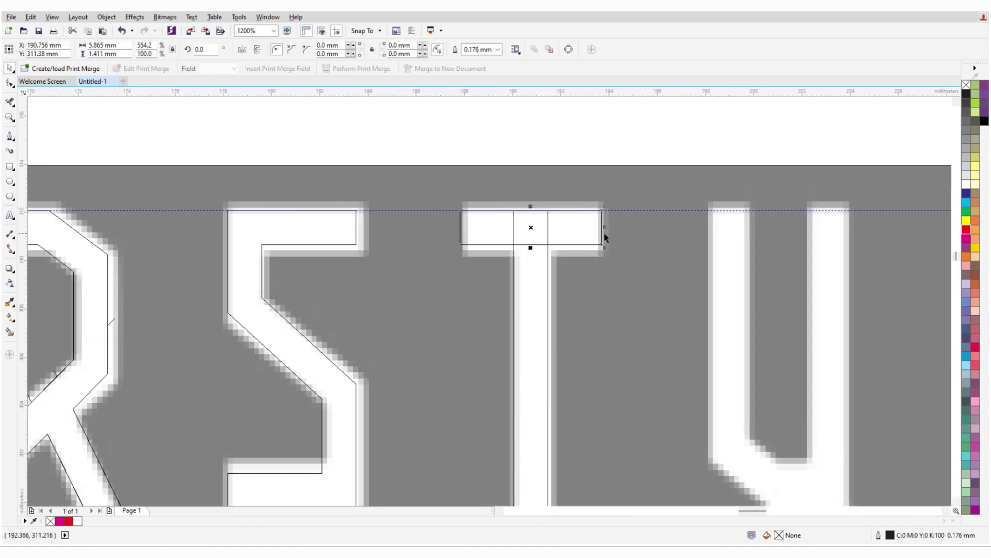
pyautogui.press('Escape')
pyautogui.scroll(-2, 644, 230)
# - Place a flipped copy of the A over the U, with its chamfer at the bottom, and remove the crossbar
pyautogui.scroll(-1, 644, 230)
pyautogui.click(779, 258)
pyautogui.scroll(2, 780, 258)
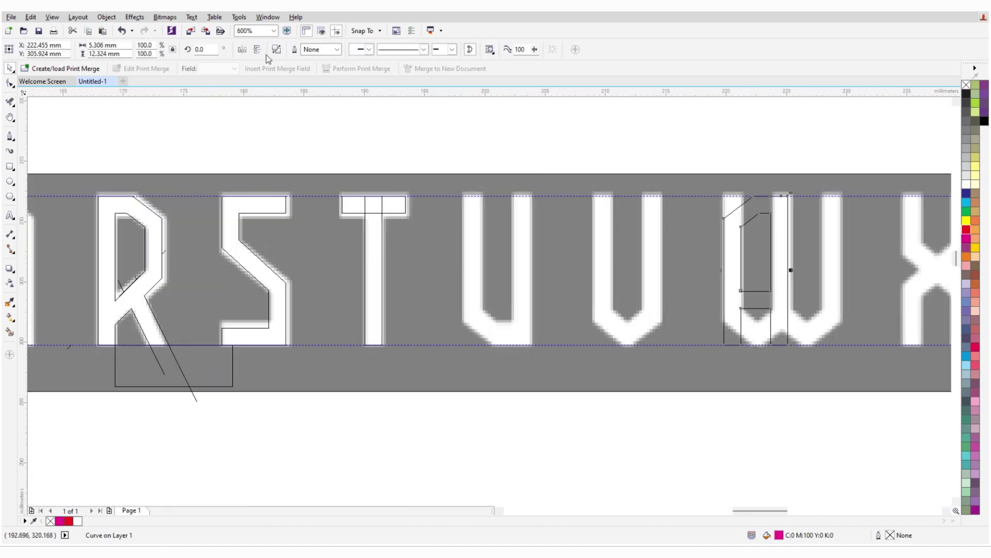
pyautogui.click(476, 265)
pyautogui.scroll(1, 511, 289)
pyautogui.press('Escape')
pyautogui.scroll(-2, 543, 294)
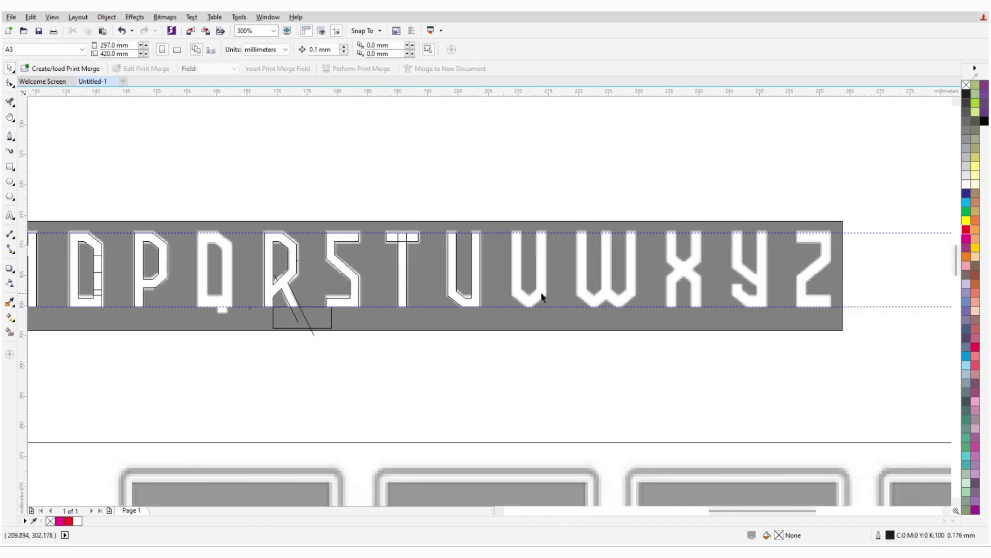
# - Place copies of the straight stem bar over both stems of the V, ending at the baseline guide
pyautogui.scroll(1, 596, 289)
pyautogui.moveTo(258, 271); pyautogui.dragTo(487, 421)
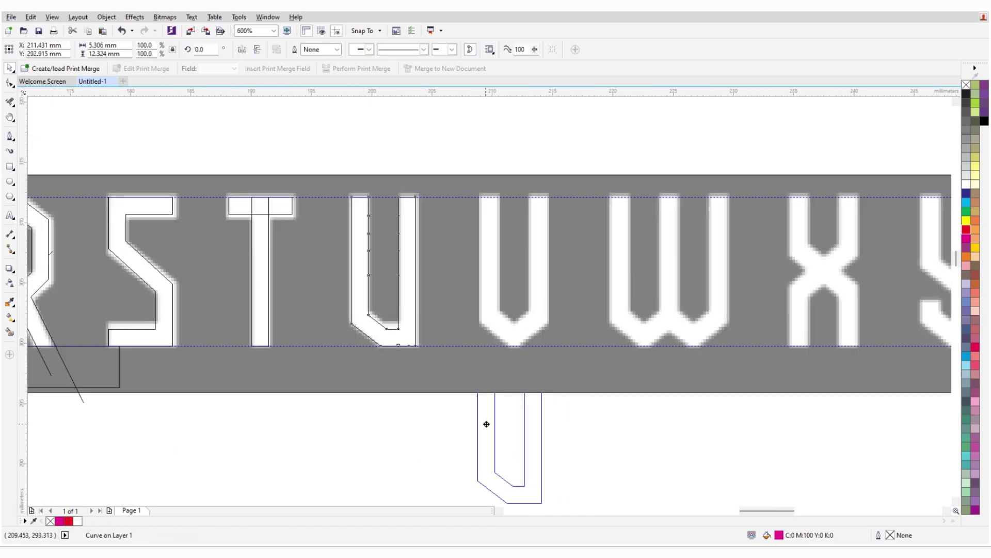
pyautogui.scroll(1, 497, 335)
pyautogui.click(531, 347)
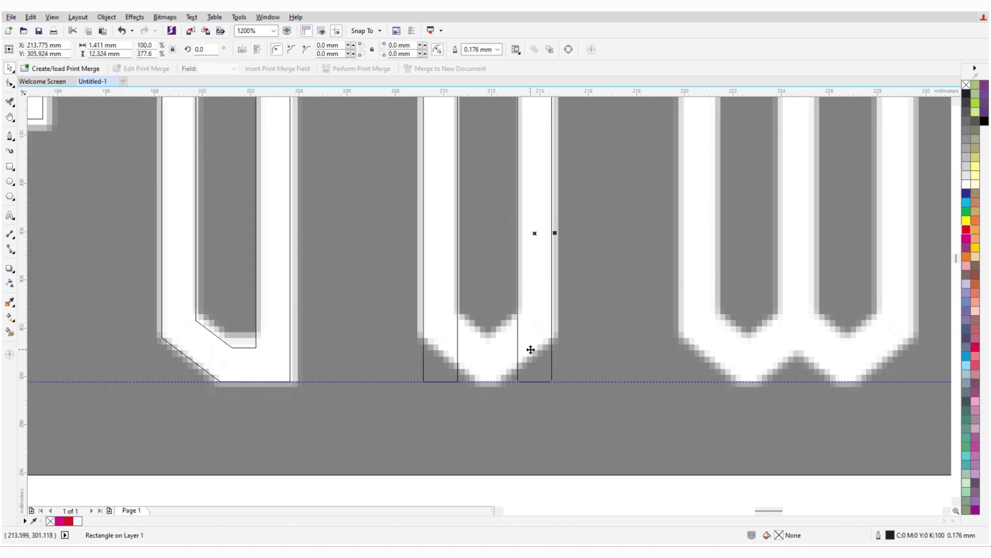
# - Rotate a copy of the V's stem bar to about 318° along its lower diagonal and place a mirrored copy on the opposite side
pyautogui.moveTo(555, 386); pyautogui.dragTo(417, 427)
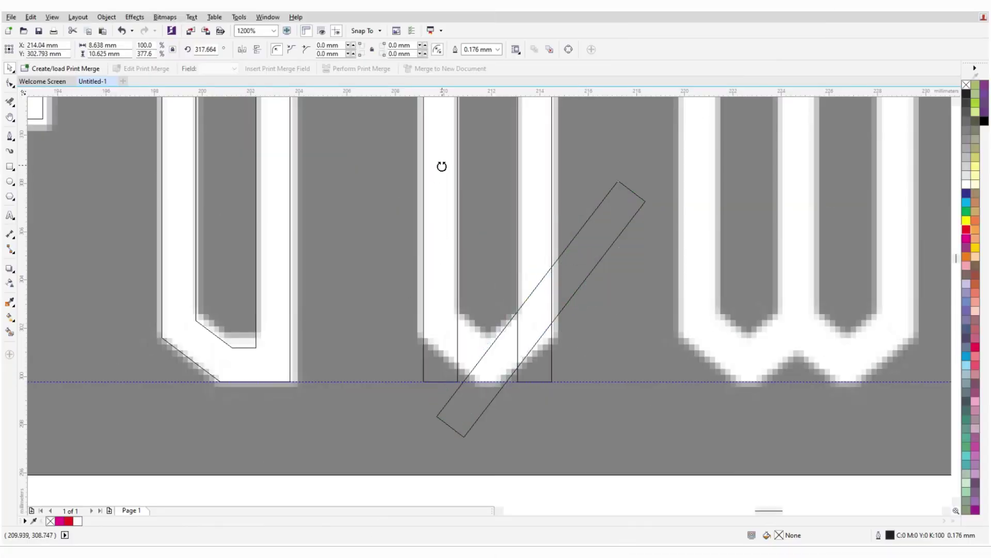
pyautogui.scroll(1, 498, 353)
pyautogui.hotkey('ctrl', 'd')
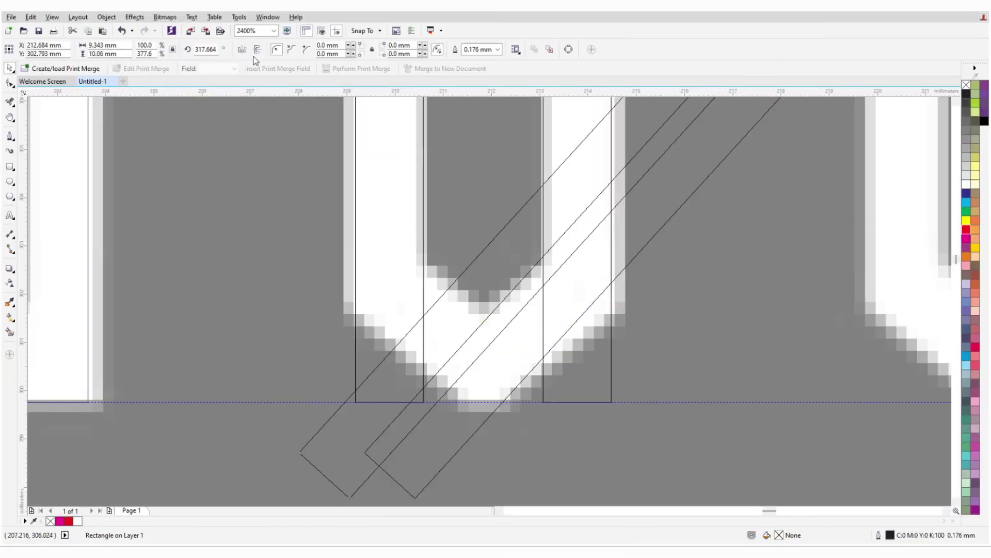
pyautogui.click(242, 49)
pyautogui.moveTo(500, 284); pyautogui.dragTo(351, 309)
# - Group the V's two diagonals and its two stems separately, and centre the groups on each other horizontally
pyautogui.scroll(-1, 441, 413)
pyautogui.hotkey('ctrl', 'g')
pyautogui.click(509, 265)
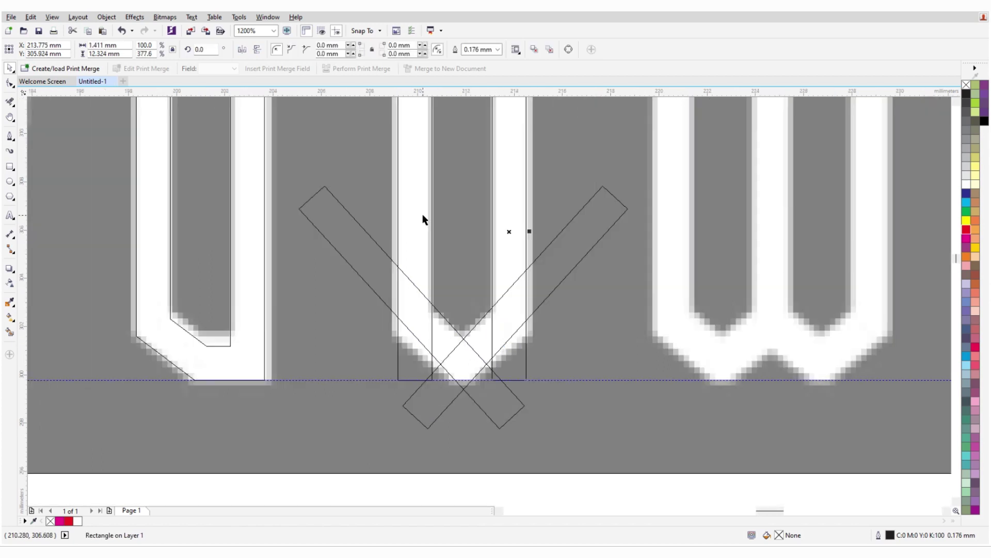
pyautogui.keyDown('shift'); pyautogui.click(421, 217); pyautogui.keyUp('shift')
pyautogui.hotkey('ctrl', 'g')
pyautogui.keyDown('shift'); pyautogui.click(605, 250); pyautogui.keyUp('shift')
pyautogui.press('c')
pyautogui.click(499, 336)
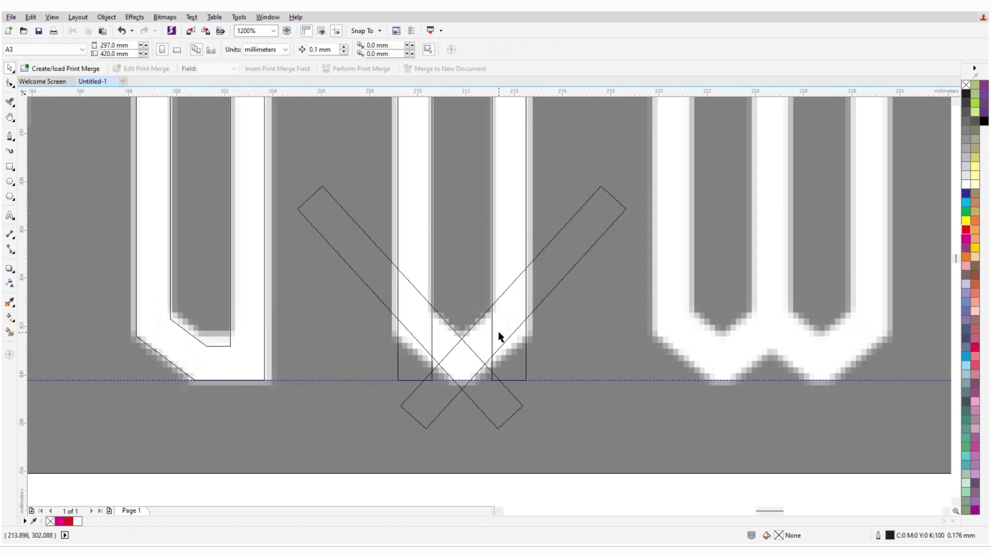
# - Draw a rectangle about 14.8 by 3.5 mm below the V, with its upper edge on the baseline guide
pyautogui.scroll(1, 484, 405)
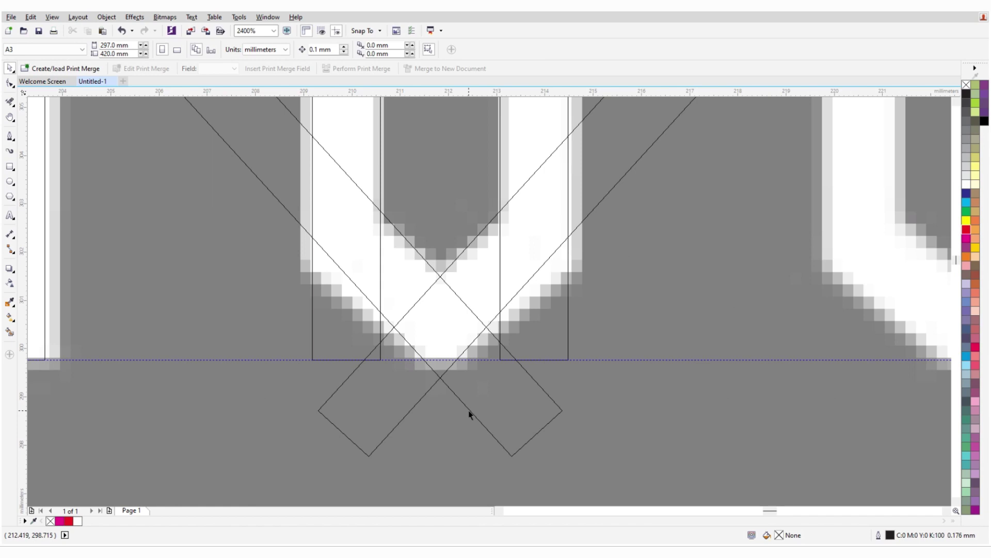
pyautogui.click(10, 166)
pyautogui.scroll(-1, 483, 347)
pyautogui.moveTo(243, 353); pyautogui.dragTo(599, 439)
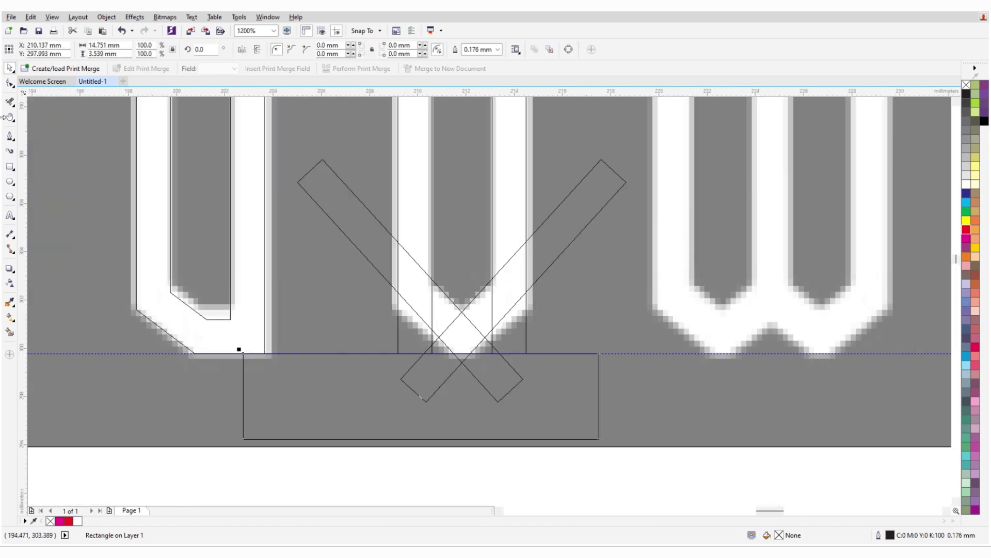
# - Delete the V's overlapping segments inside the letter, outside its stems and below the baseline with the Virtual Segment Delete tool
pyautogui.press('x')
pyautogui.scroll(1, 445, 278)
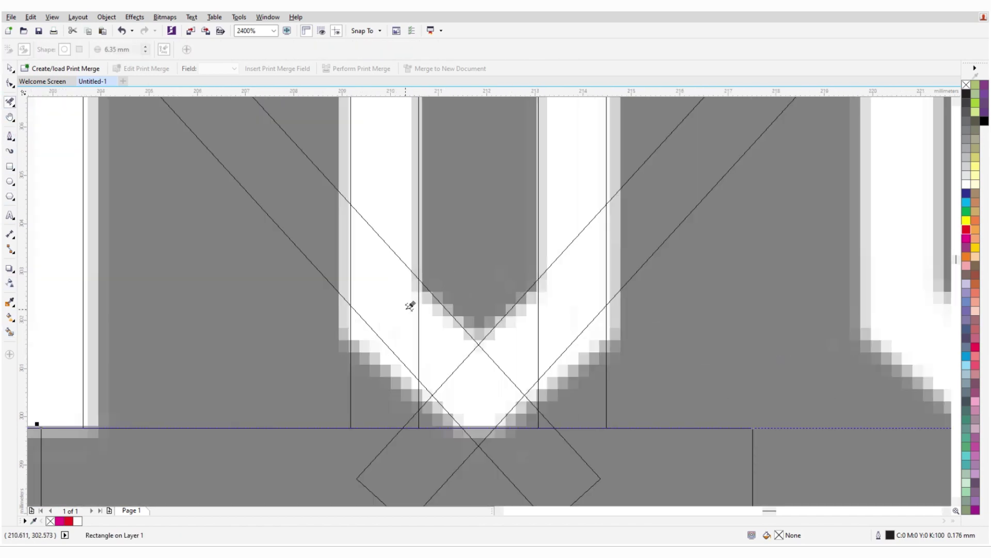
pyautogui.scroll(1, 467, 423)
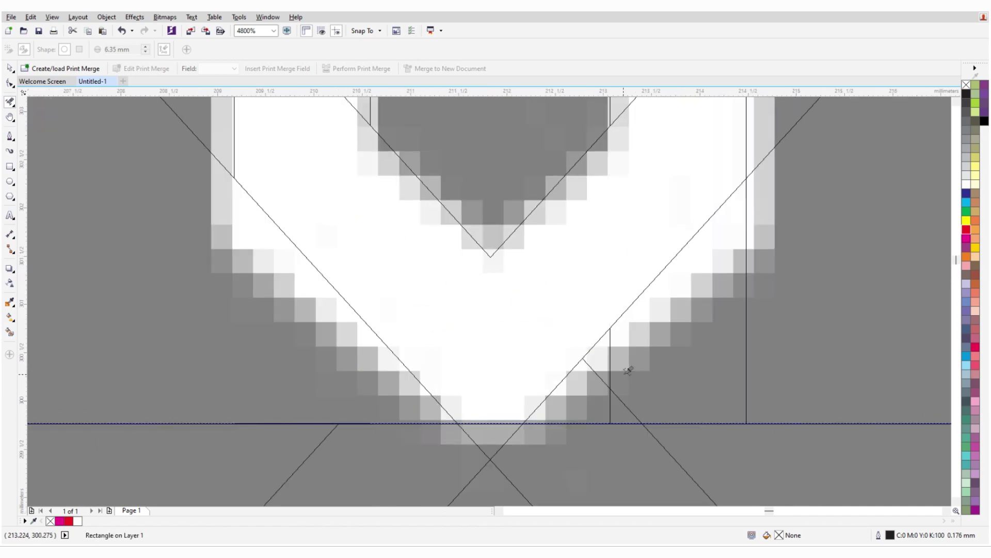
pyautogui.scroll(-1, 497, 446)
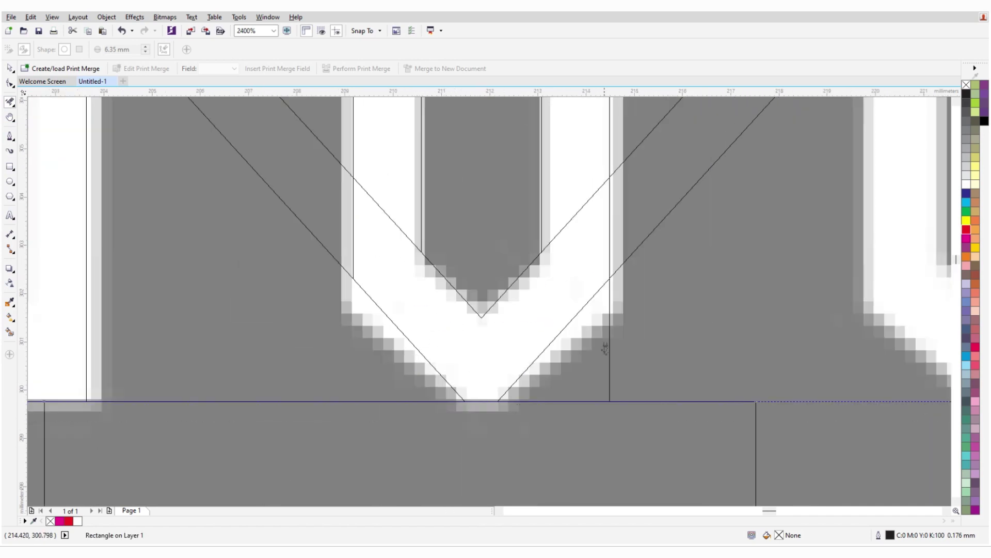
pyautogui.moveTo(647, 131); pyautogui.dragTo(688, 272)
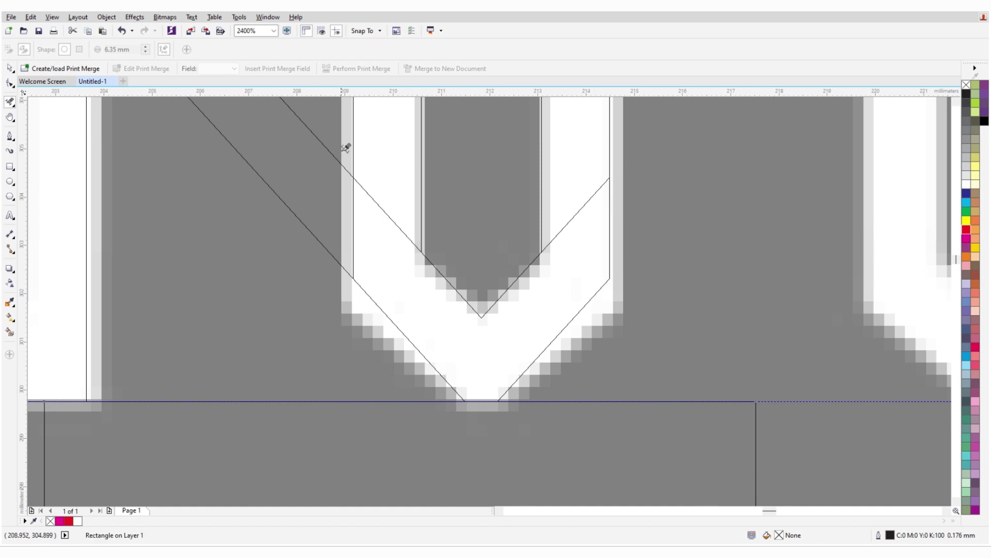
pyautogui.click(574, 193)
# - Turn the V's outline into one closed shape with Smart Fill and place a copy over the first half of the W
pyautogui.scroll(-3, 574, 193)
pyautogui.scroll(2, 494, 311)
pyautogui.press('space')
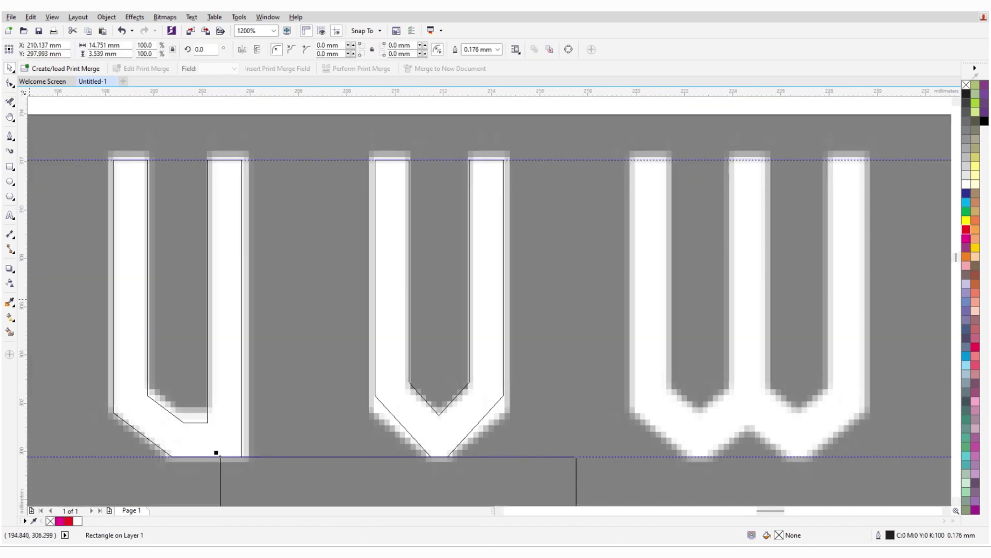
pyautogui.click(10, 332)
pyautogui.click(644, 299)
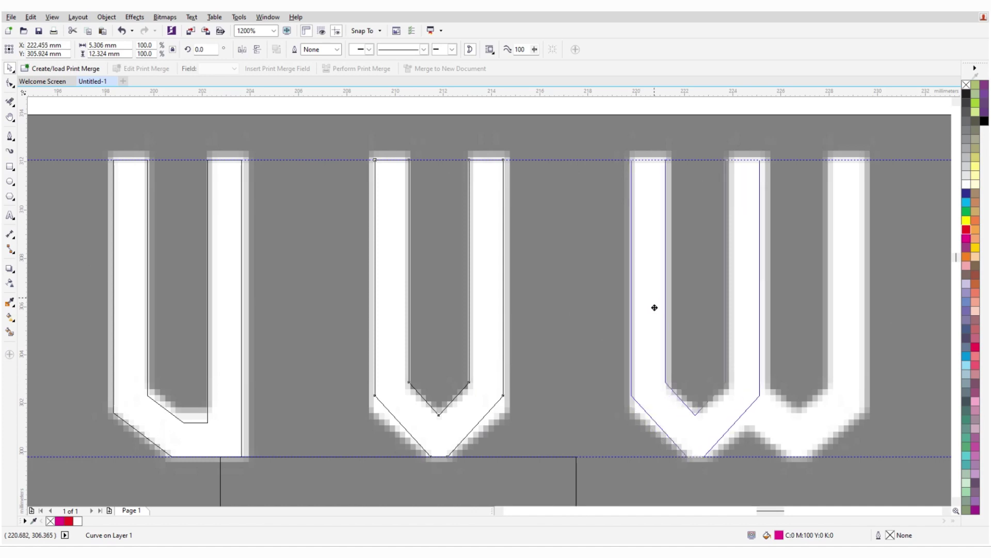
# - Place another V copy over the second half of the W, overlapping both copies at the middle stem
pyautogui.scroll(-1, 733, 352)
pyautogui.scroll(1, 733, 352)
pyautogui.moveTo(621, 345); pyautogui.dragTo(681, 345)
pyautogui.scroll(1, 681, 344)
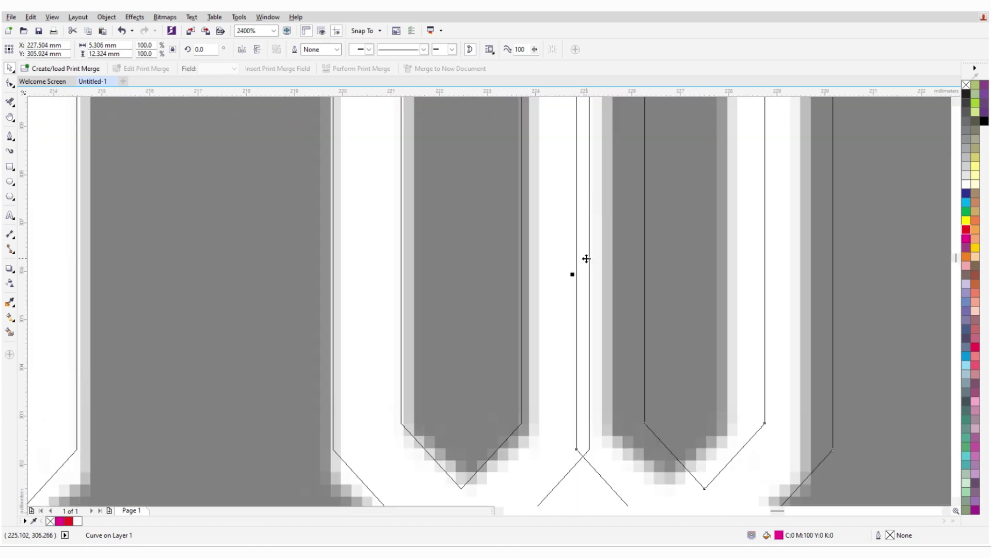
pyautogui.moveTo(581, 254); pyautogui.dragTo(521, 255)
# - Weld the two overlapping V shapes into a single W outline
pyautogui.scroll(-1, 521, 255)
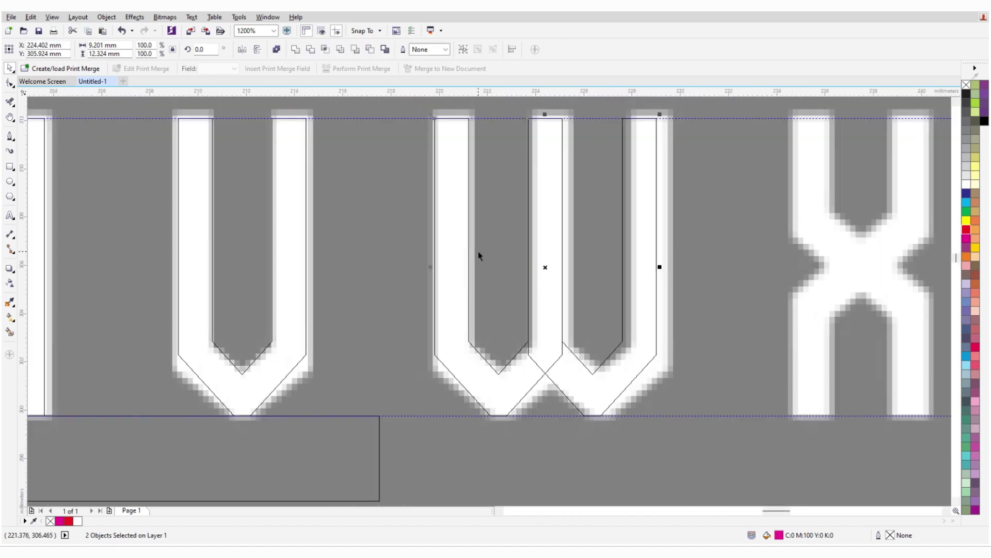
pyautogui.keyDown('shift'); pyautogui.click(312, 161); pyautogui.keyUp('shift')
pyautogui.hotkey('ctrl', 'l')
pyautogui.scroll(-1, 602, 359)
pyautogui.click(602, 360)
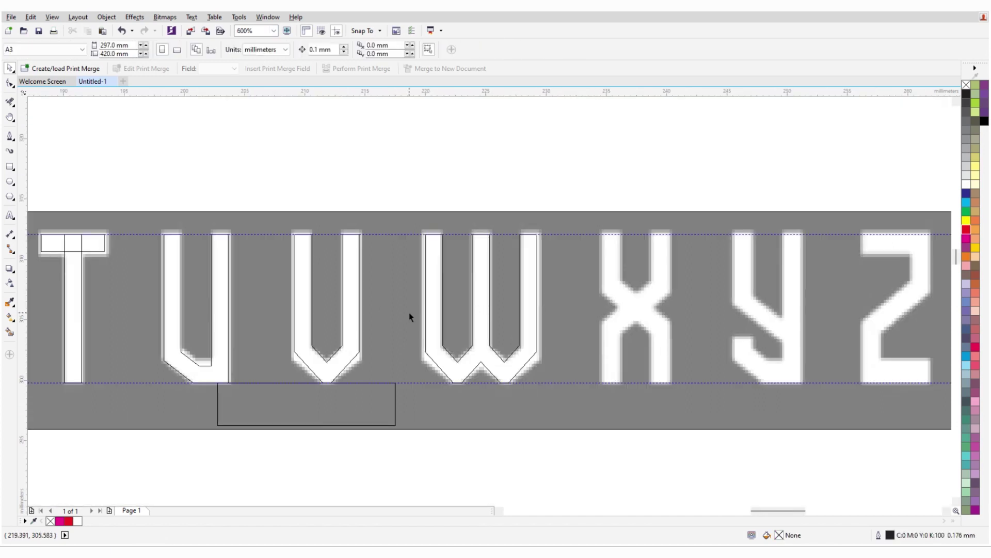
# - Place a copy of the V over the X and raise its lower nodes until the shape is about 7 mm tall
pyautogui.moveTo(349, 314); pyautogui.dragTo(658, 304)
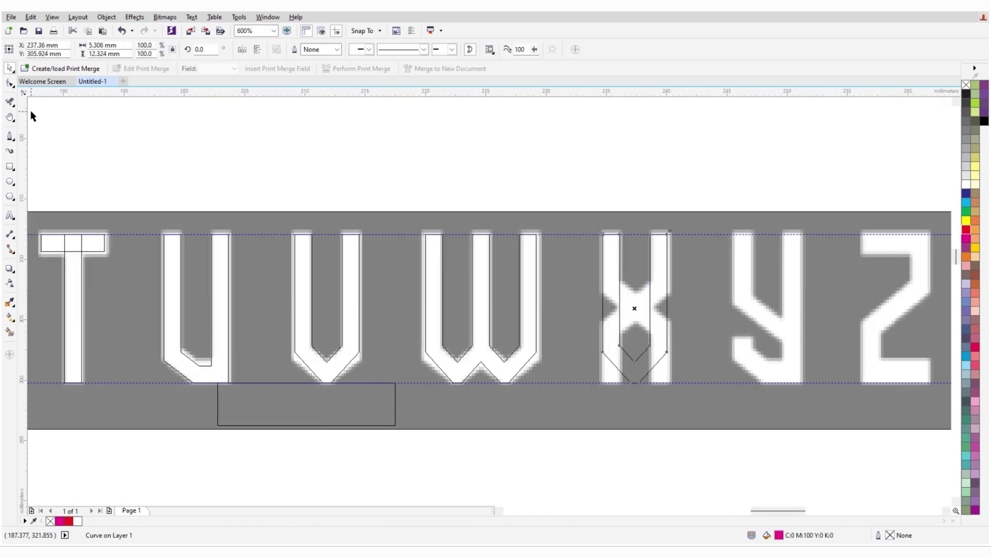
pyautogui.click(9, 83)
pyautogui.scroll(2, 693, 347)
pyautogui.scroll(-1, 437, 395)
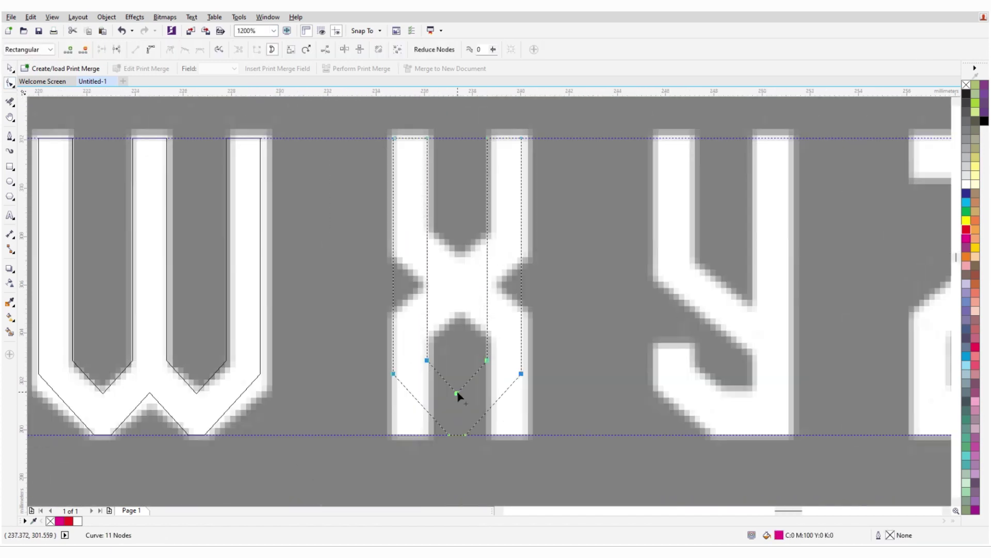
pyautogui.moveTo(458, 397); pyautogui.dragTo(392, 453)
pyautogui.moveTo(458, 397); pyautogui.dragTo(463, 265)
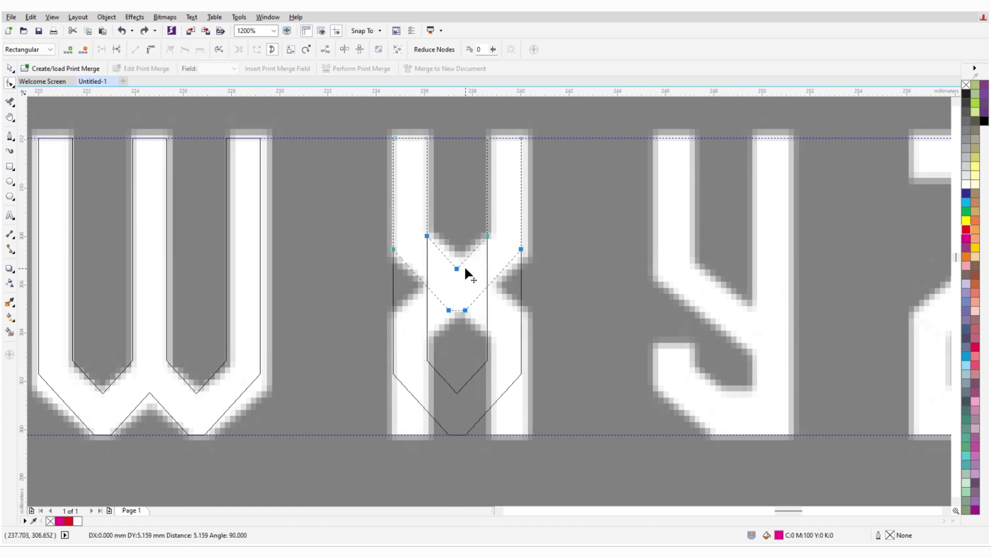
# - Mirror a copy of the shortened V vertically, move it down to the baseline and weld both halves into the X
pyautogui.press('space')
pyautogui.click(257, 49)
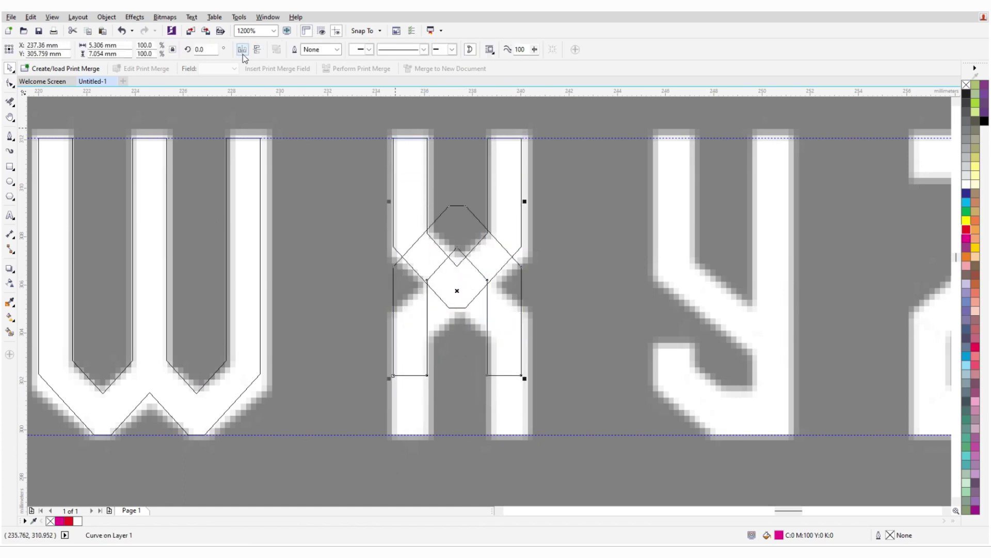
pyautogui.moveTo(522, 377); pyautogui.dragTo(522, 436)
pyautogui.keyDown('shift'); pyautogui.click(484, 271); pyautogui.keyUp('shift')
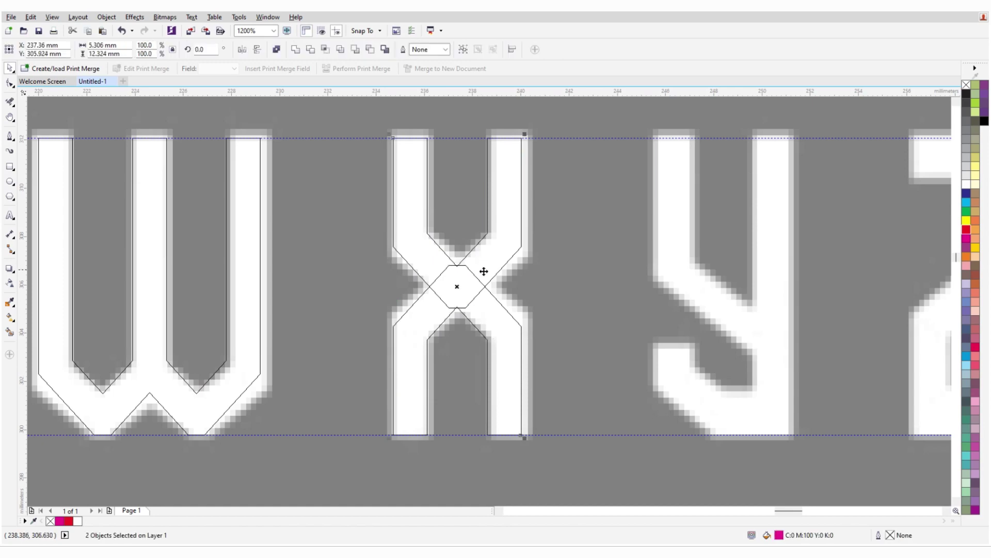
pyautogui.press('Escape')
pyautogui.scroll(-1, 436, 294)
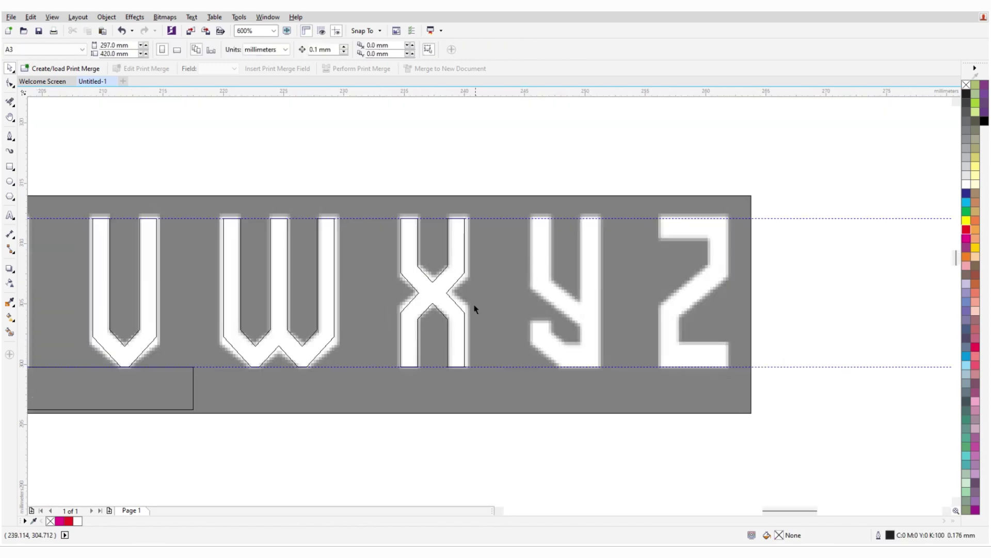
# - Place a copy of the U over the Y, aligned with its right stem and baseline
pyautogui.scroll(-2, 482, 308)
pyautogui.scroll(1, 237, 316)
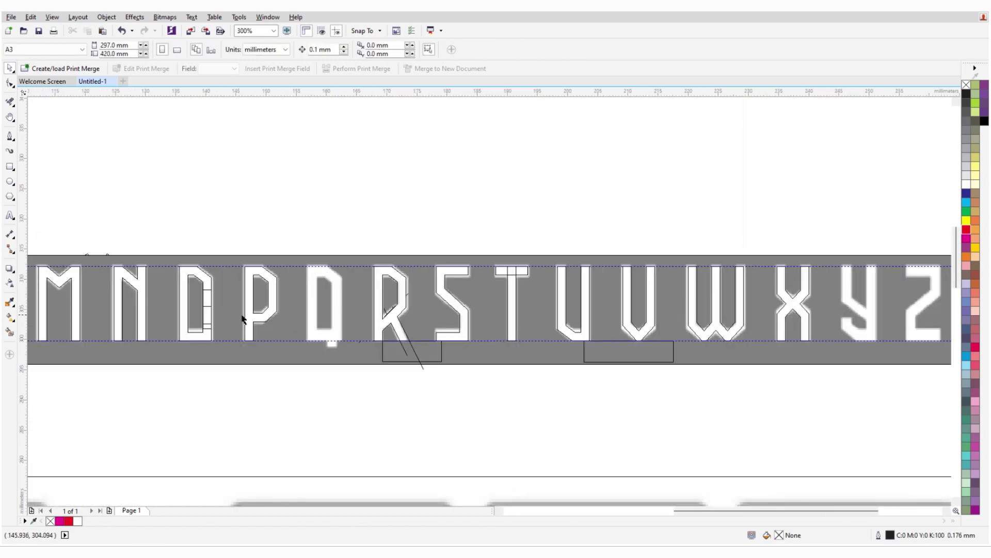
pyautogui.scroll(-1, 207, 309)
pyautogui.scroll(3, 549, 312)
pyautogui.moveTo(478, 299); pyautogui.dragTo(539, 308)
# - Cut away the upper part of the copied U's left stem and add a bar about 7.6 mm long as the Y's upper left stem
pyautogui.click(10, 166)
pyautogui.moveTo(532, 175)
pyautogui.mouseDown()
pyautogui.moveTo(566, 269)
pyautogui.moveTo(460, 239)
pyautogui.moveTo(460, 217)
pyautogui.mouseUp()
pyautogui.press('space')
pyautogui.keyDown('shift'); pyautogui.click(458, 365); pyautogui.keyUp('shift')
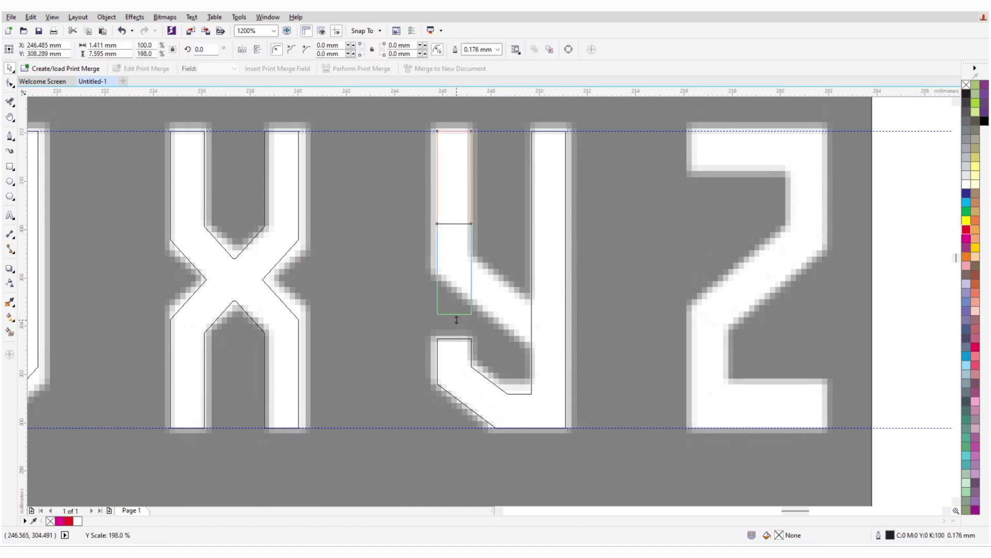
pyautogui.moveTo(456, 320); pyautogui.dragTo(457, 321)
pyautogui.press('Escape')
# - Draw a straight line along the inner chamfer of the Y's lower hook with the Pen tool
pyautogui.click(11, 136)
pyautogui.scroll(2, 498, 402)
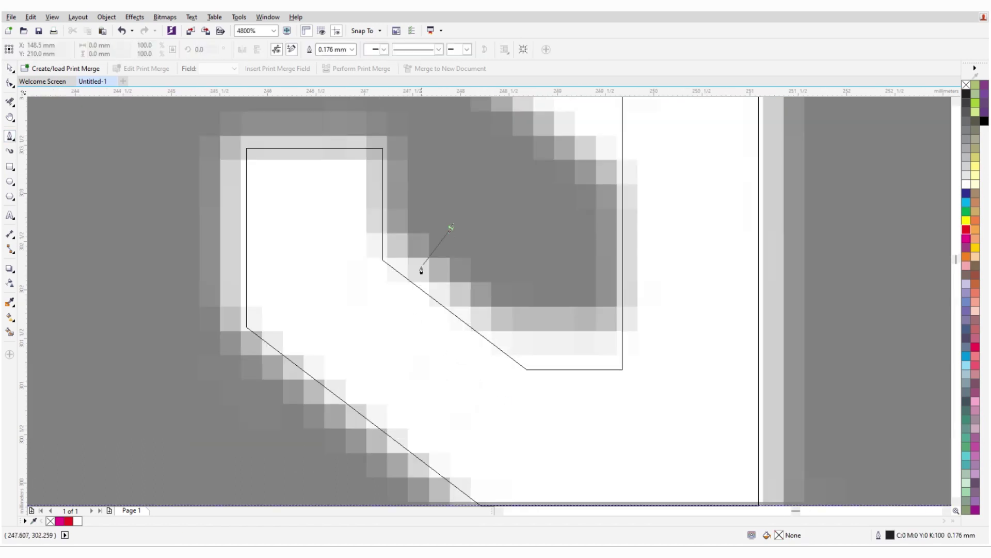
pyautogui.doubleClick(514, 361)
pyautogui.click(10, 82)
pyautogui.press('space')
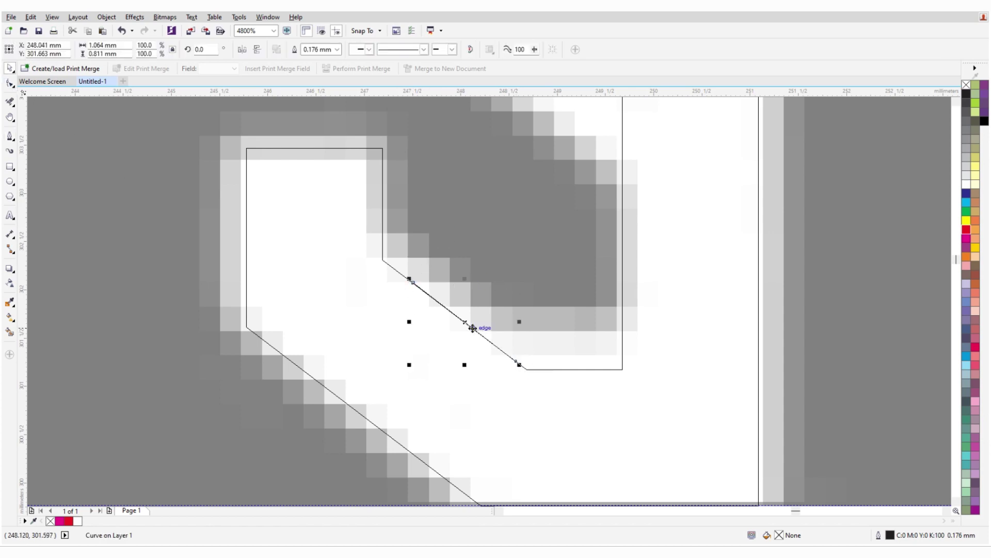
# - Lengthen the chamfer line and place parallel copies along both edges of the Y's diagonal
pyautogui.scroll(-2, 402, 318)
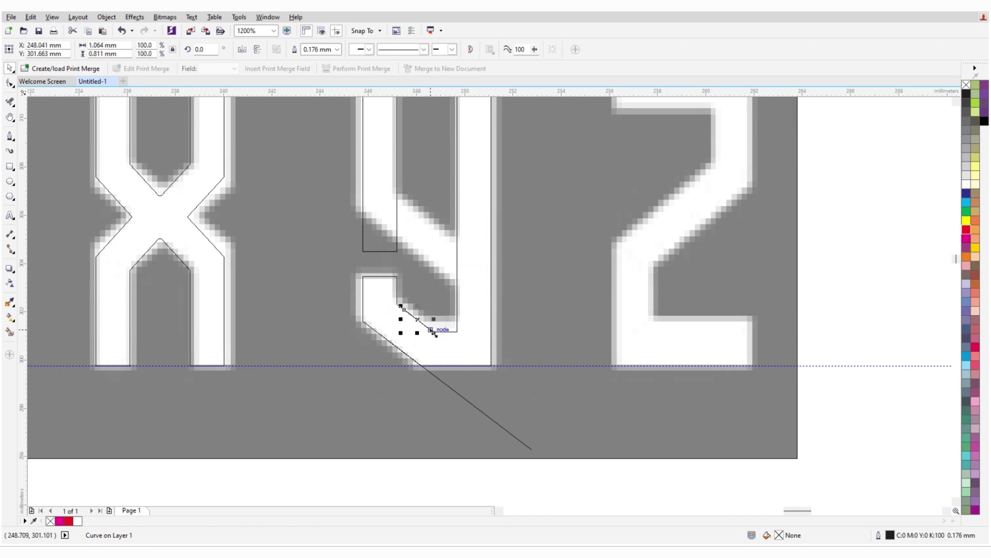
pyautogui.moveTo(503, 427); pyautogui.dragTo(479, 258)
pyautogui.press('Escape')
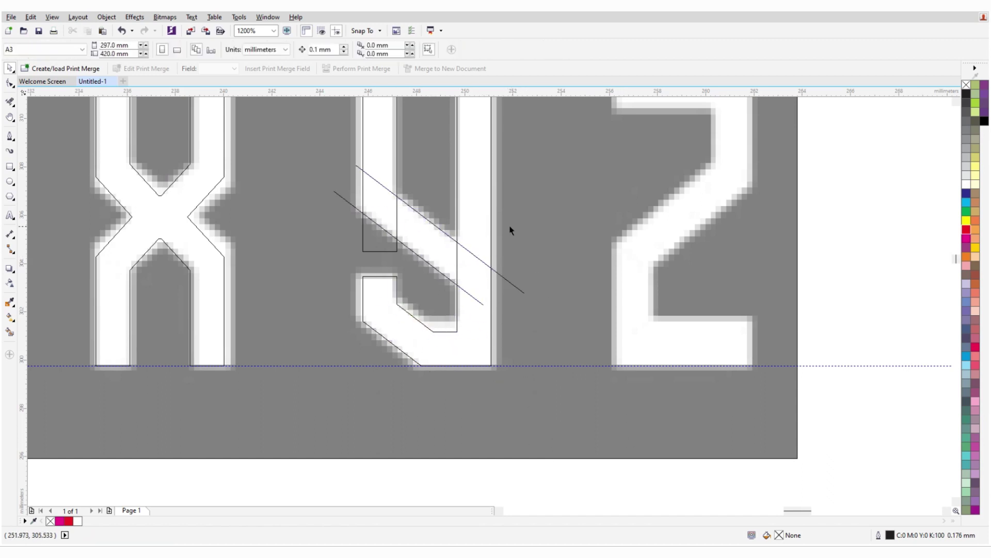
# - Delete the overlapping segments where the Y's diagonal lines cross its left and right stems
pyautogui.click(7, 104)
pyautogui.scroll(1, 410, 254)
pyautogui.scroll(1, 295, 136)
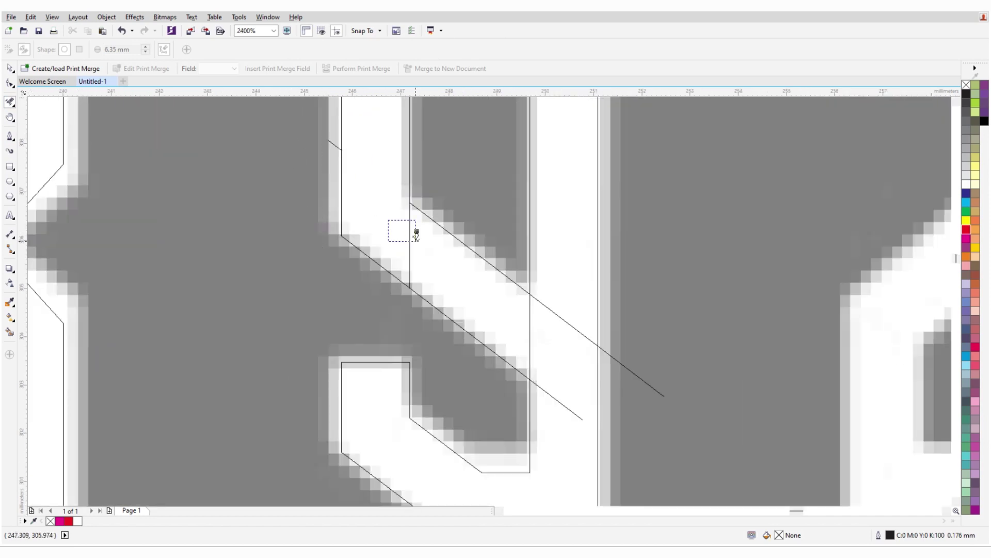
pyautogui.scroll(-2, 565, 360)
pyautogui.press('space')
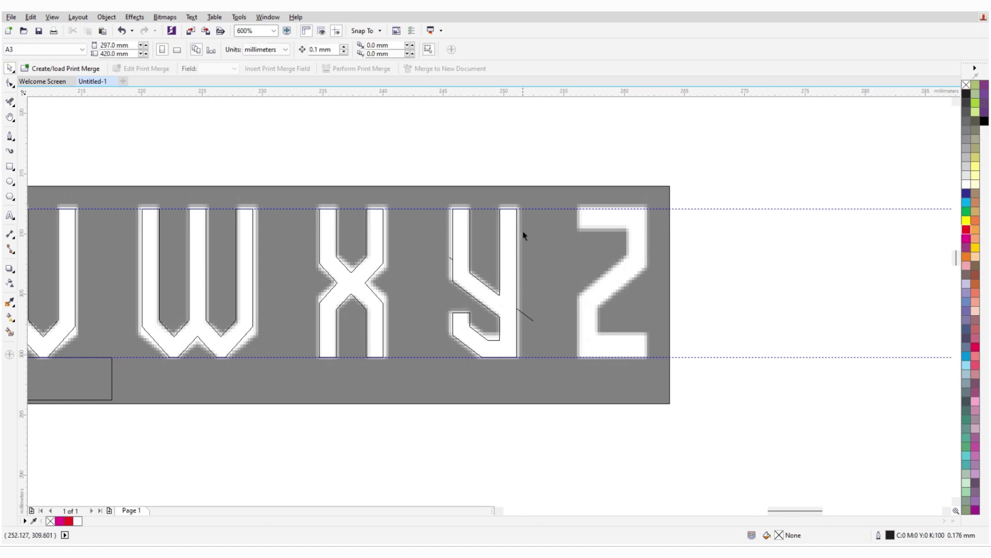
pyautogui.scroll(-1, 522, 231)
pyautogui.moveTo(141, 231); pyautogui.dragTo(650, 256)
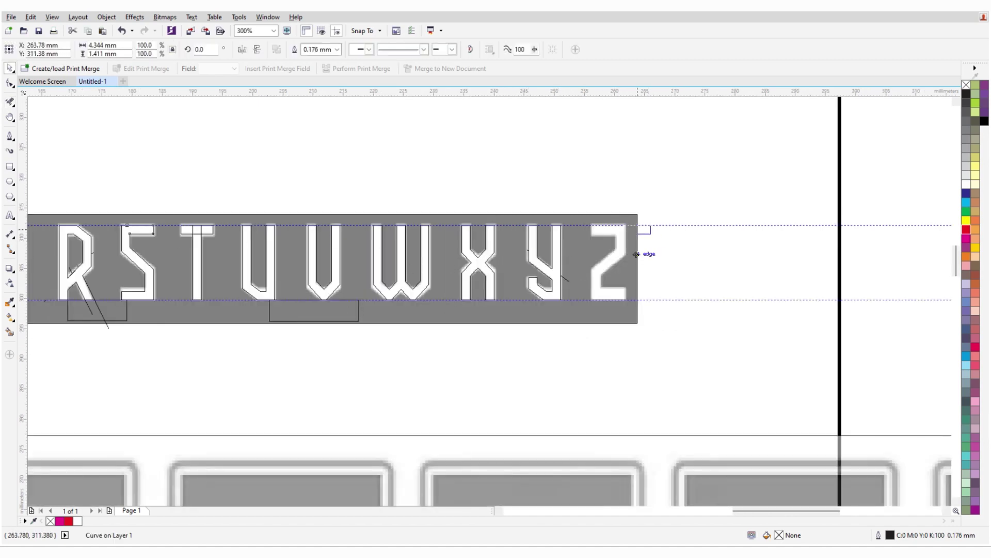
pyautogui.hotkey('ctrl', 'z')
# - Turn the S's outline into one closed shape with Smart Fill
pyautogui.scroll(1, 93, 253)
pyautogui.click(10, 332)
pyautogui.click(163, 253)
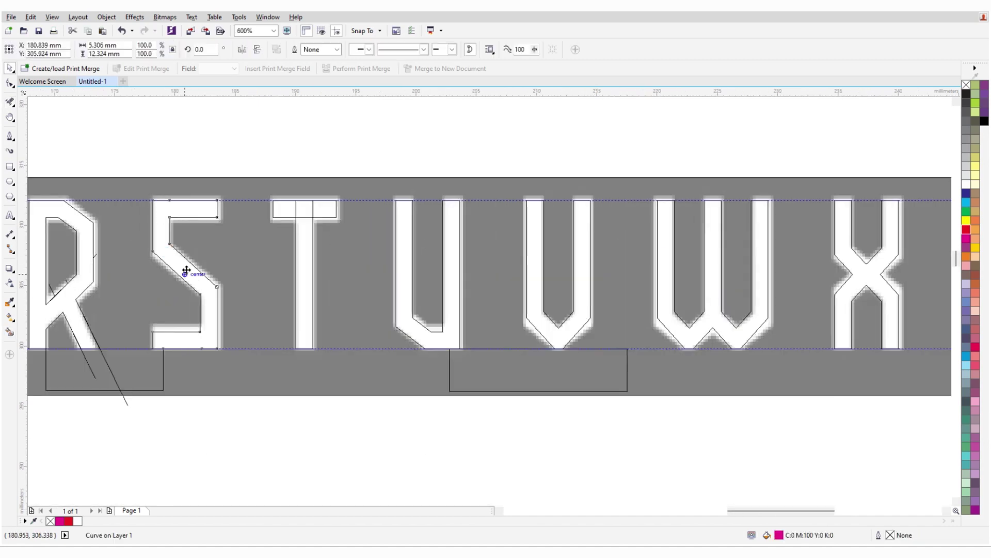
# - Place a horizontally mirrored copy of the S over the Z
pyautogui.moveTo(188, 270); pyautogui.dragTo(690, 268)
pyautogui.scroll(-1, 689, 269)
pyautogui.scroll(1, 686, 268)
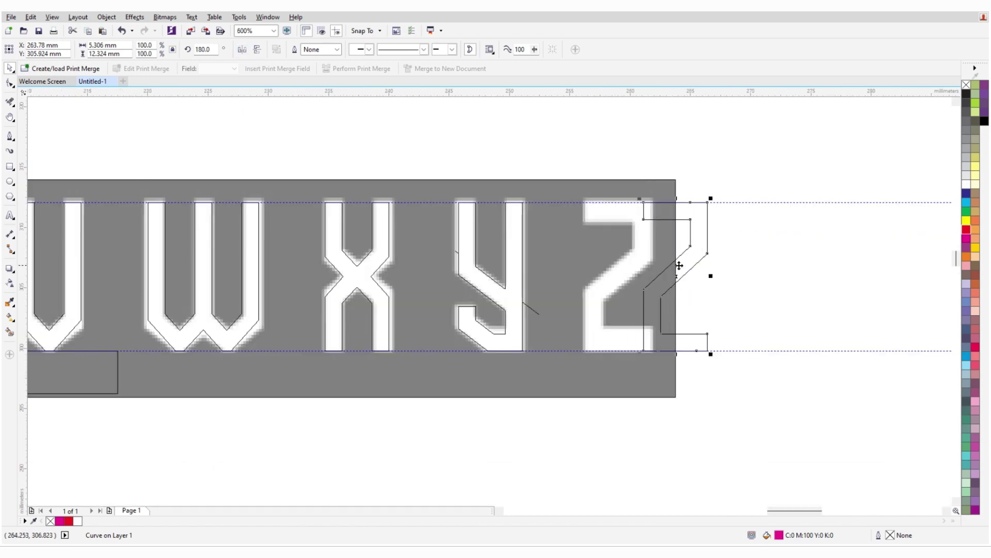
pyautogui.click(735, 243)
# - Switch the document's display mode from wireframe to Normal
pyautogui.scroll(-1, 735, 243)
pyautogui.click(52, 17)
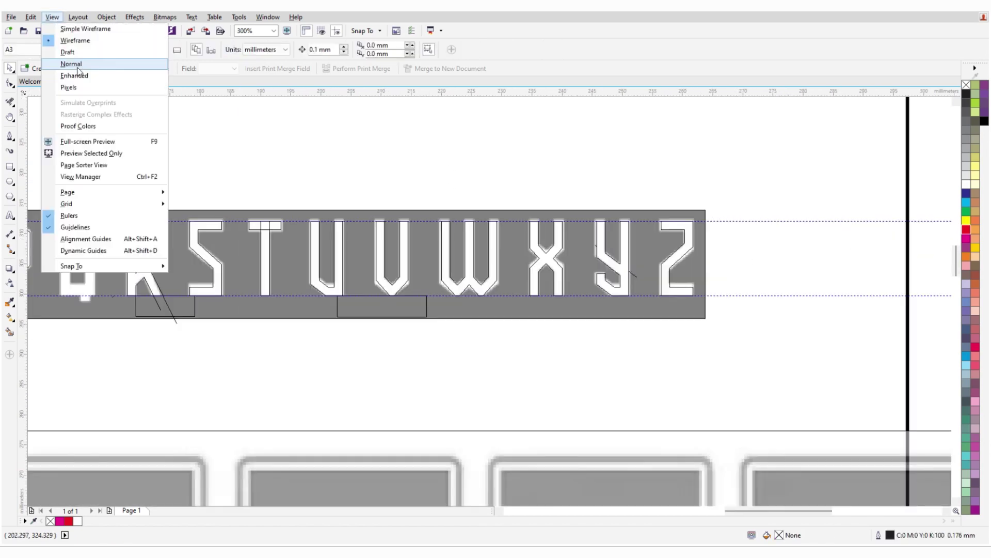
pyautogui.click(67, 74)
pyautogui.scroll(-1, 613, 197)
pyautogui.scroll(1, 382, 265)
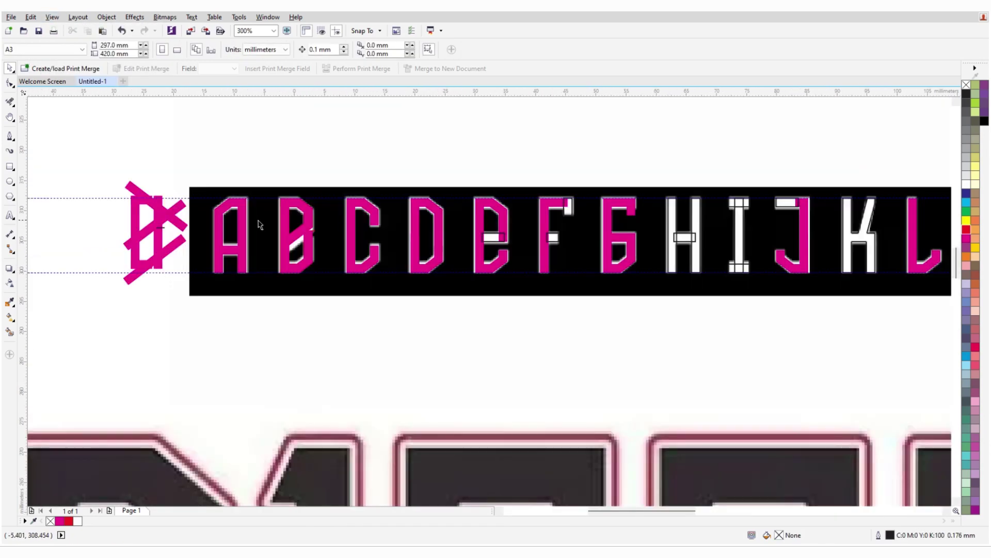
# - Move the finished A and B straight up, clear of the black reference strip
pyautogui.click(242, 227)
pyautogui.keyDown('shift'); pyautogui.click(289, 236); pyautogui.keyUp('shift')
pyautogui.moveTo(289, 236); pyautogui.dragTo(293, 147)
# - Weld the three pieces of the E into one shape
pyautogui.click(358, 233)
pyautogui.keyDown('shift'); pyautogui.click(419, 211); pyautogui.keyUp('shift')
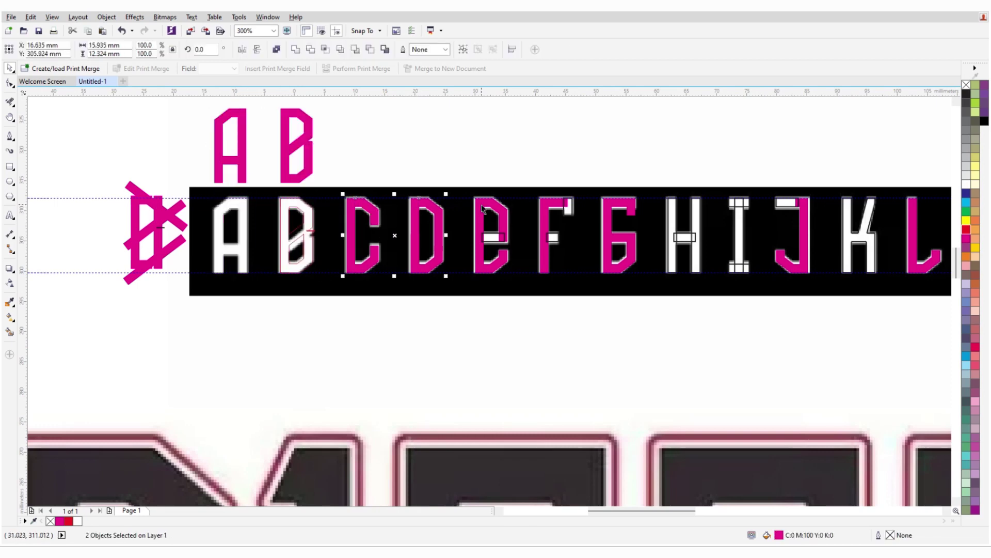
pyautogui.scroll(1, 514, 161)
pyautogui.click(459, 279)
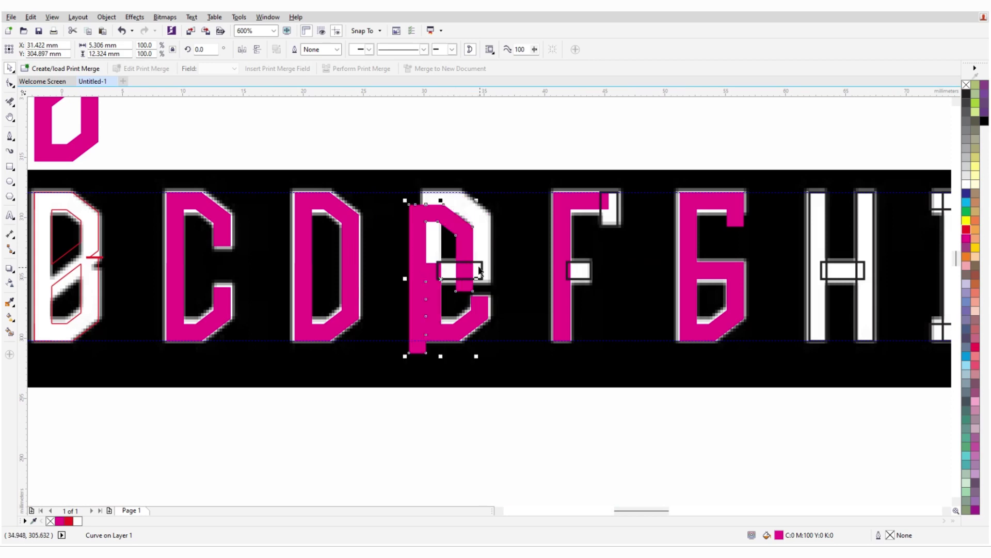
pyautogui.moveTo(395, 156); pyautogui.dragTo(520, 355)
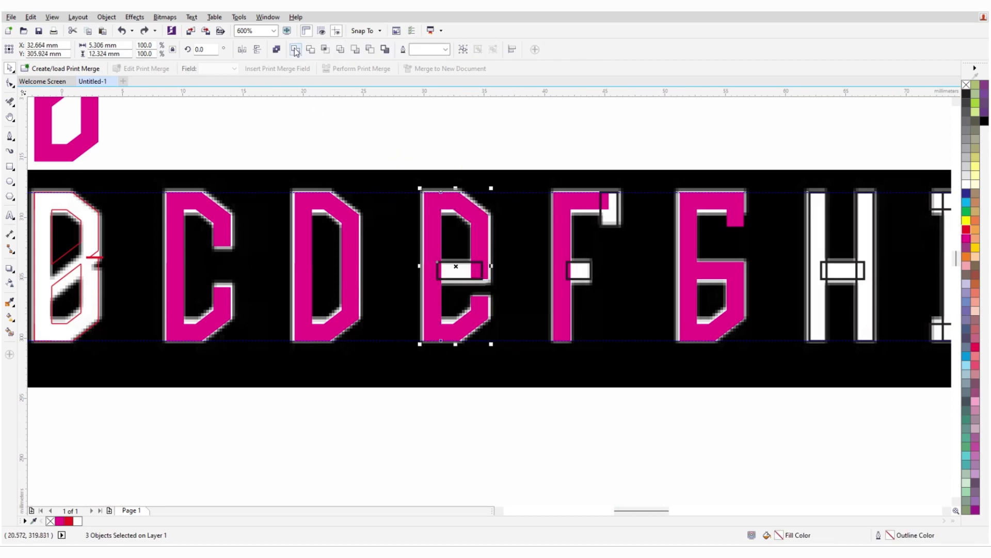
pyautogui.hotkey('ctrl', 'l')
# - Try to bring the C, D and E up beside the B above the black strip
pyautogui.keyDown('shift'); pyautogui.click(321, 207); pyautogui.keyUp('shift')
pyautogui.scroll(-1, 324, 201)
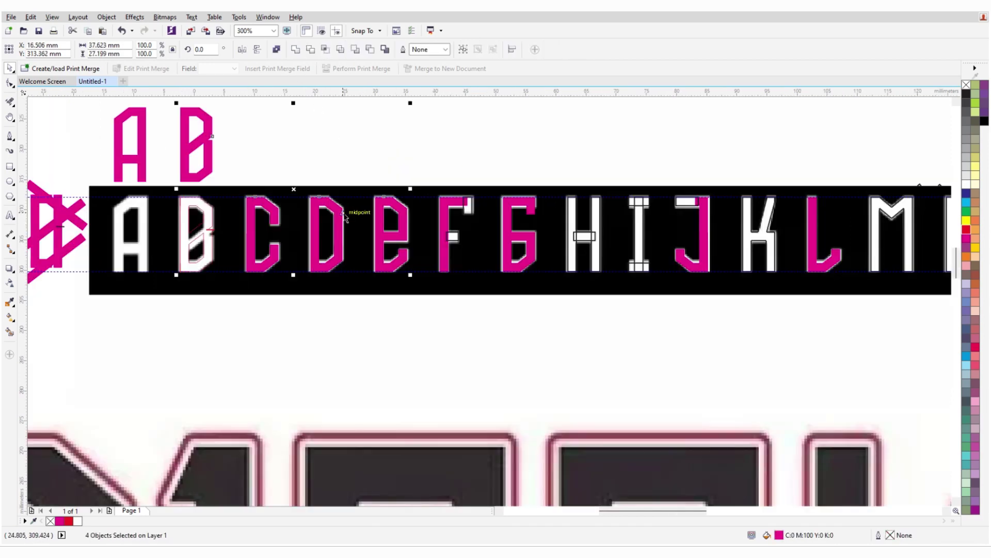
pyautogui.moveTo(324, 207); pyautogui.dragTo(324, 121)
pyautogui.hotkey('ctrl', 'z')
# - Weld the pieces of the C into one shape and do the same for the D
pyautogui.moveTo(234, 162); pyautogui.dragTo(274, 261)
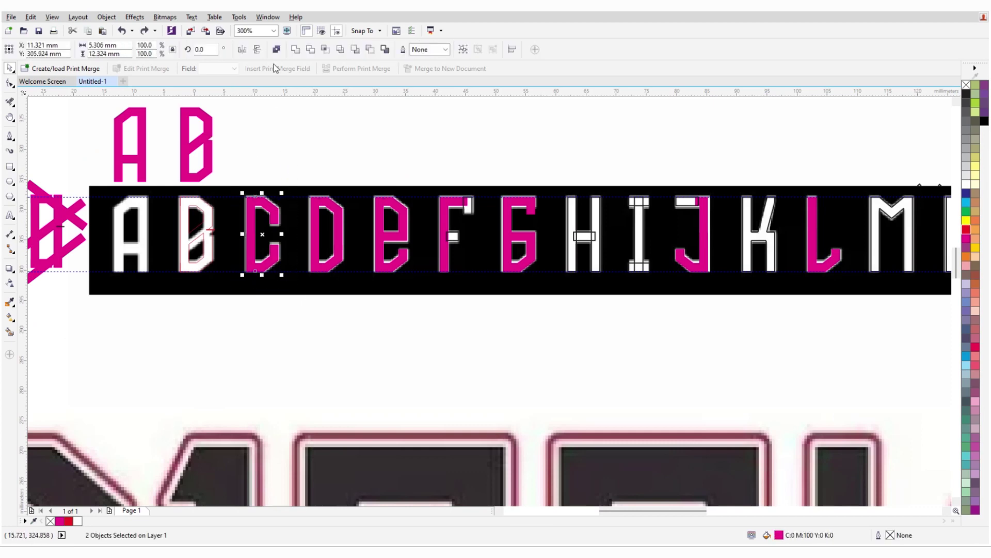
pyautogui.click(292, 52)
pyautogui.moveTo(305, 186); pyautogui.dragTo(345, 276)
pyautogui.click(293, 52)
# - Move the C, D and E up into the row of finished letters above the strip
pyautogui.click(403, 180)
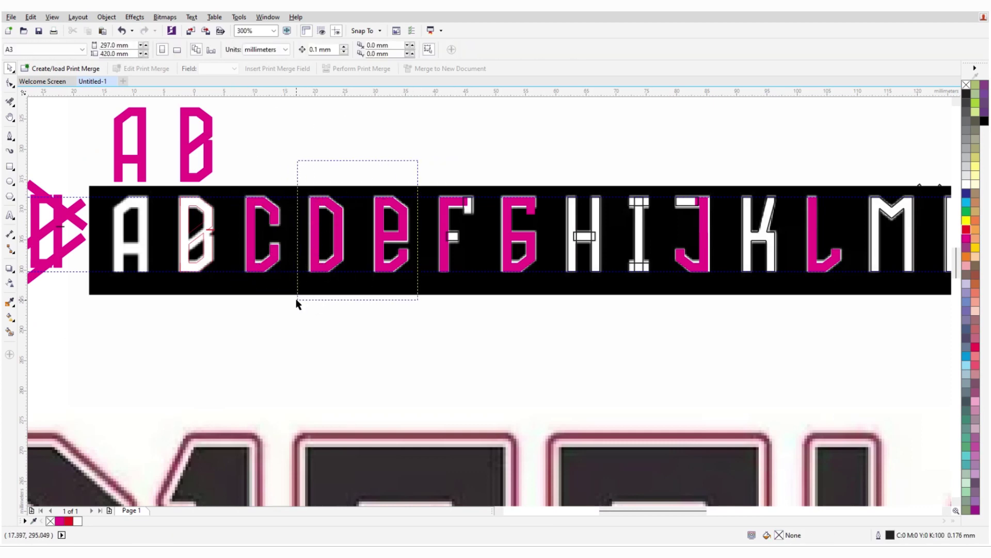
pyautogui.moveTo(296, 299); pyautogui.dragTo(296, 299)
pyautogui.moveTo(326, 232); pyautogui.dragTo(325, 143)
# - Weld the F's pieces and top-align the F and G with the finished letters above the strip
pyautogui.click(433, 171)
pyautogui.press('Tab')
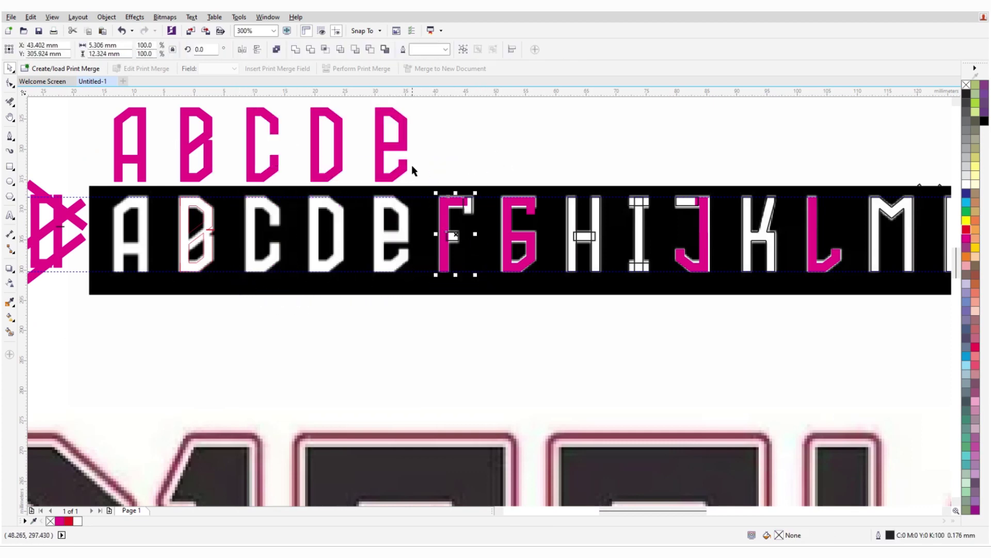
pyautogui.keyDown('shift'); pyautogui.click(405, 152); pyautogui.keyUp('shift')
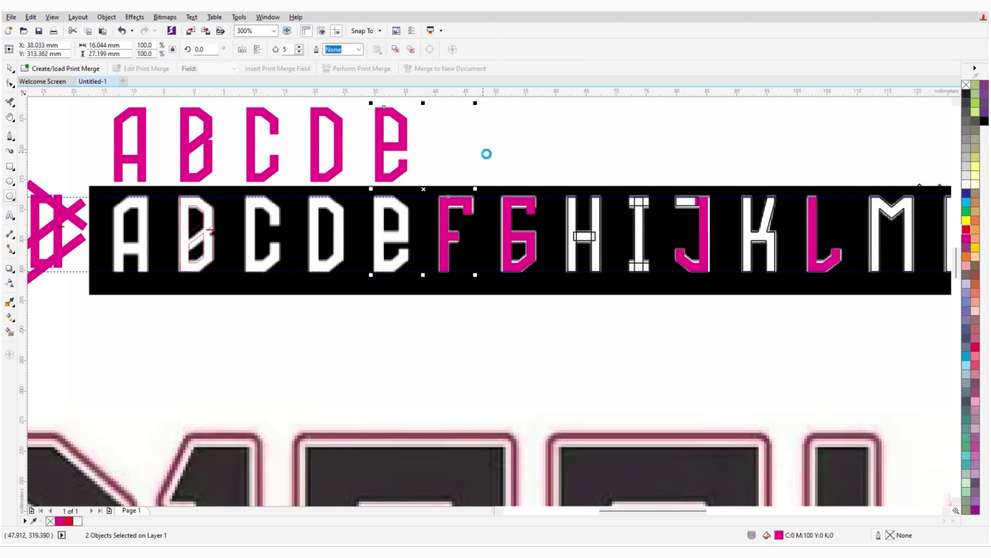
pyautogui.press('t')
pyautogui.press('Tab')
pyautogui.keyDown('shift'); pyautogui.click(452, 152); pyautogui.keyUp('shift')
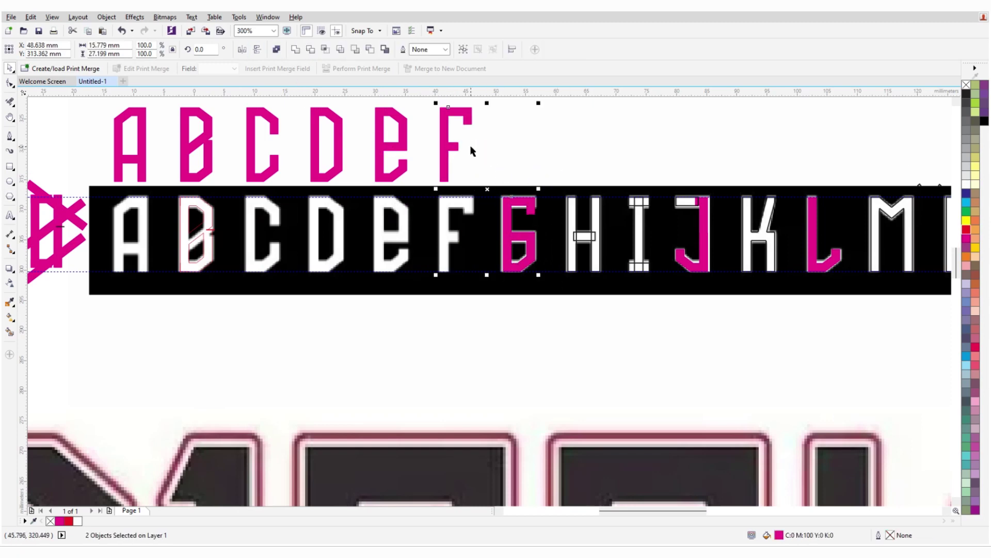
pyautogui.press('t')
# - Weld the separate pieces of the H, I and J so each letter is one shape
pyautogui.moveTo(557, 164); pyautogui.dragTo(622, 300)
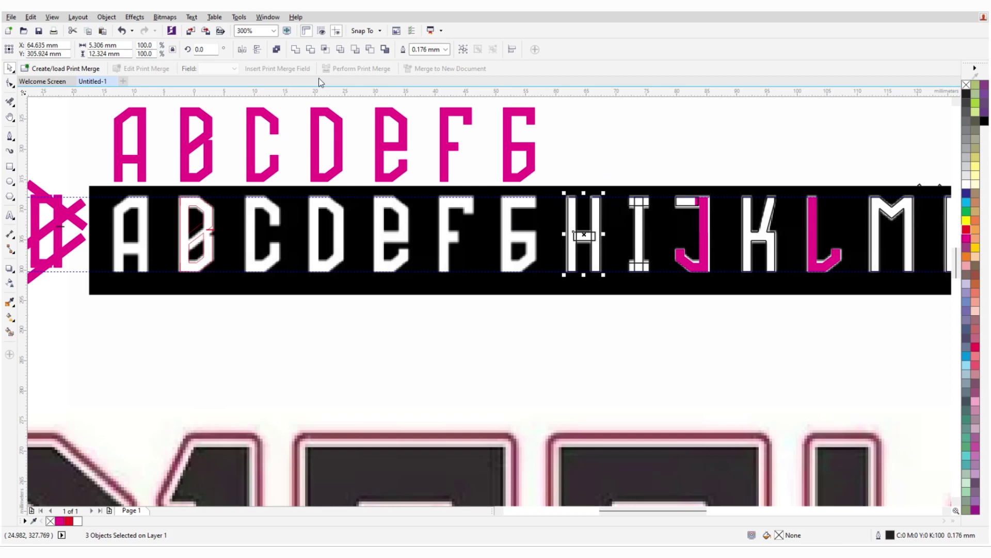
pyautogui.click(638, 171)
pyautogui.hscroll(5, 405, 195)
pyautogui.moveTo(318, 162); pyautogui.dragTo(360, 277)
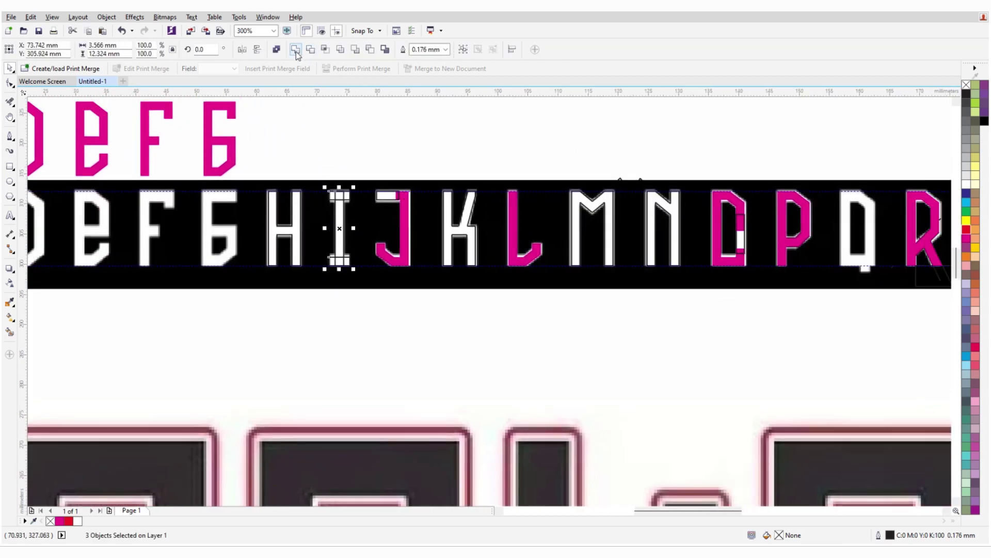
pyautogui.moveTo(366, 148); pyautogui.dragTo(413, 272)
pyautogui.moveTo(414, 128); pyautogui.dragTo(482, 283)
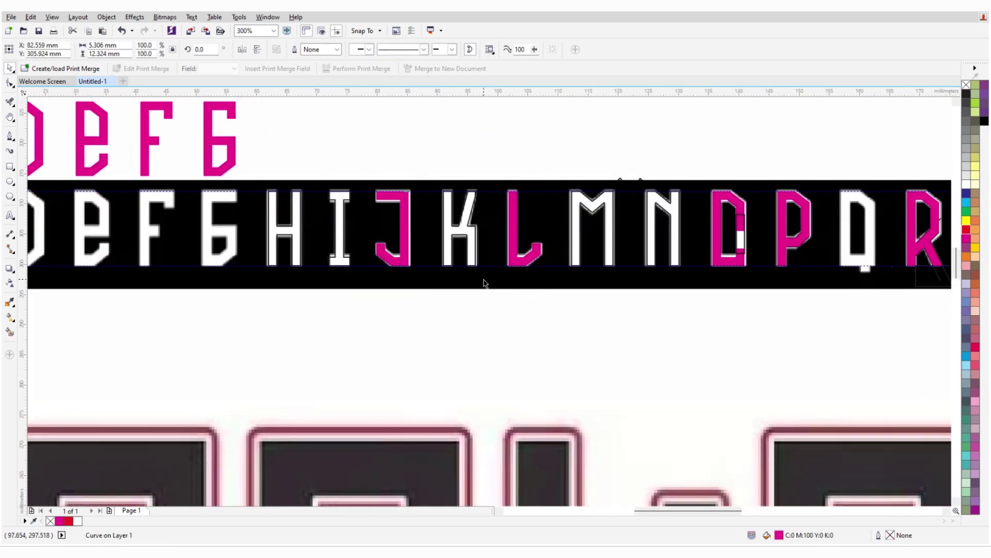
# - Place a copy of the O over the Q, level with the P
pyautogui.scroll(3, 483, 283)
pyautogui.press('Tab')
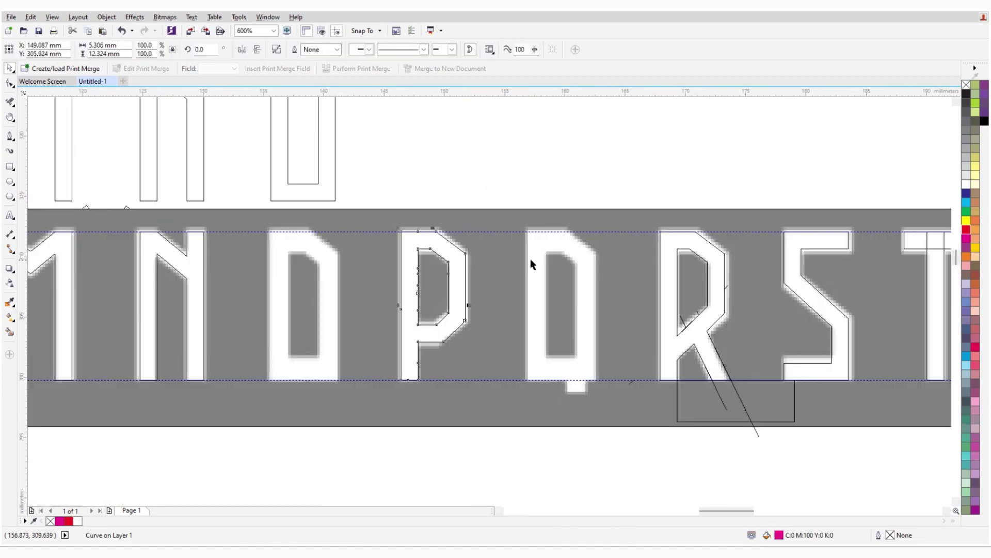
pyautogui.click(498, 267)
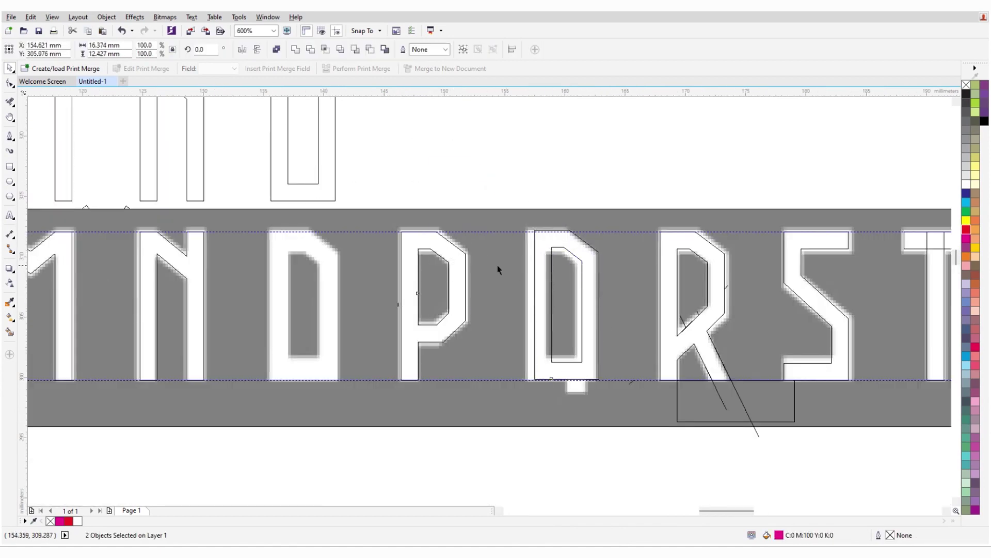
pyautogui.scroll(2, 553, 367)
pyautogui.click(526, 362)
# - Draw a rectangle about 1.4 by 2.4 mm over the Q's tail and weld it to the Q's outline
pyautogui.press('F6')
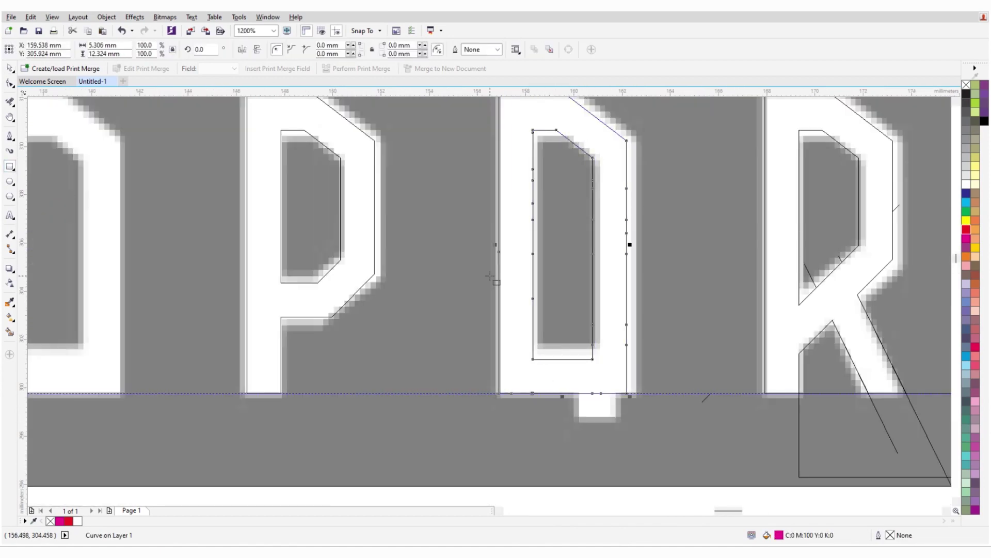
pyautogui.moveTo(498, 270); pyautogui.dragTo(608, 443)
pyautogui.press('space')
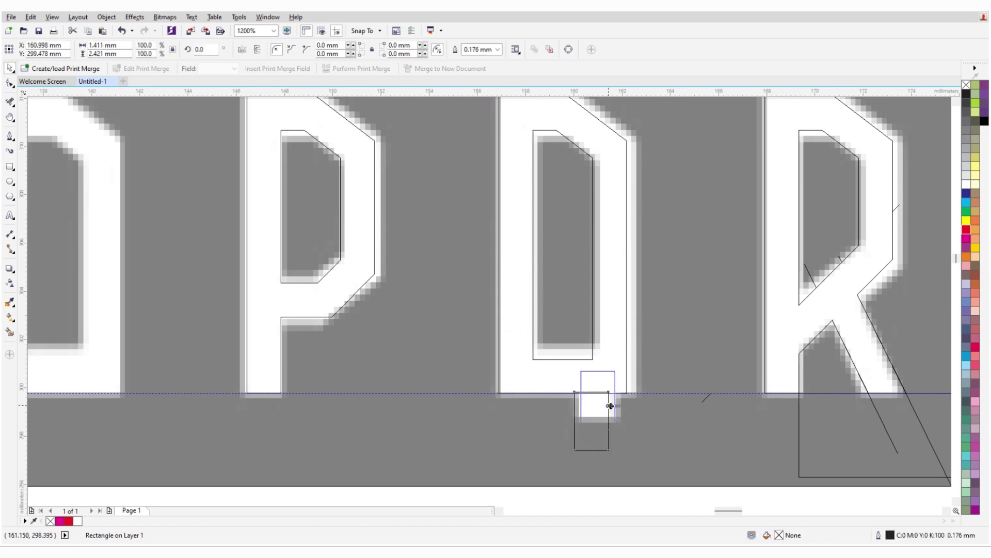
pyautogui.moveTo(609, 397); pyautogui.dragTo(609, 397)
pyautogui.keyDown('shift'); pyautogui.click(614, 337); pyautogui.keyUp('shift')
pyautogui.click(295, 49)
pyautogui.scroll(-2, 385, 213)
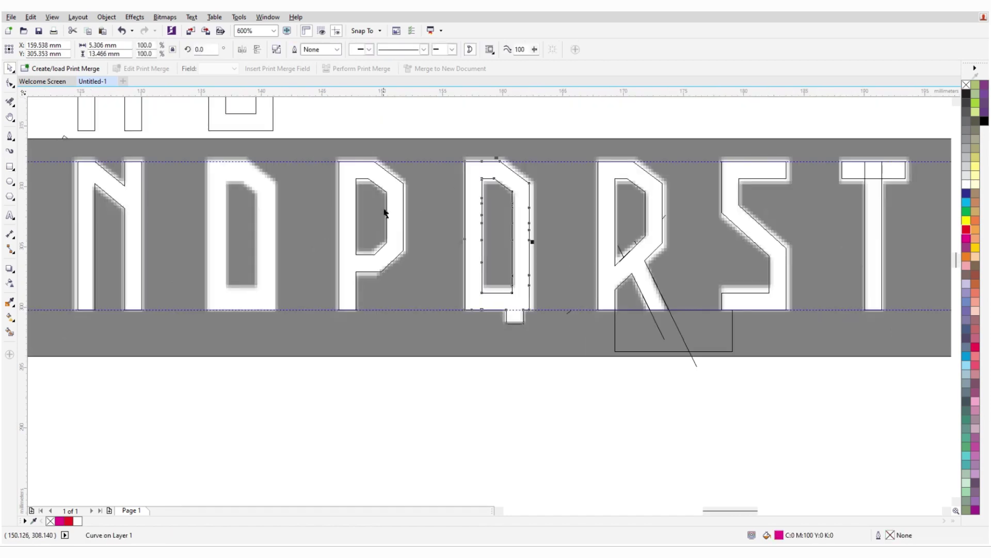
# - Move the P and Q into the finished row above the strip, aligned to its top edge
pyautogui.scroll(-2, 521, 252)
pyautogui.press('Escape')
pyautogui.click(520, 252)
pyautogui.scroll(2, 571, 227)
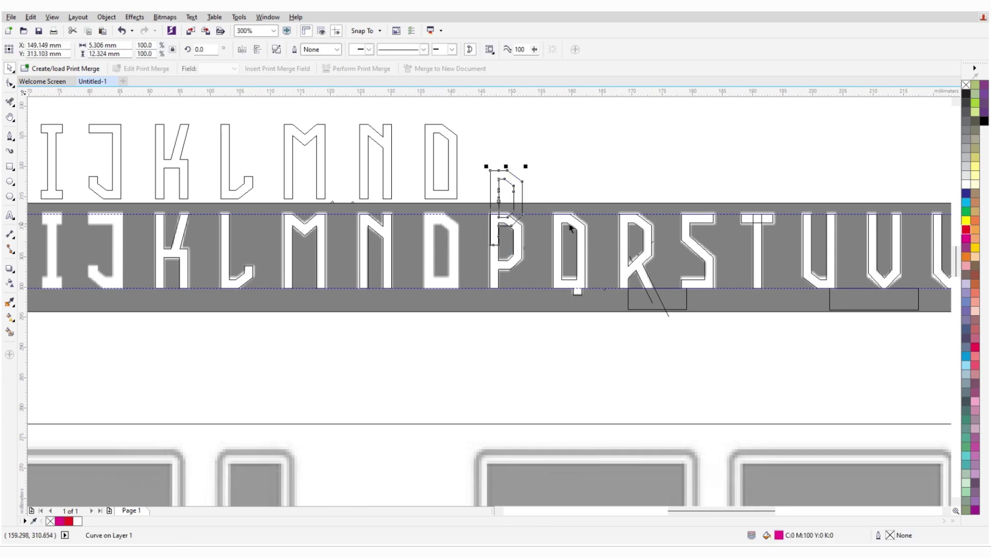
pyautogui.keyDown('shift'); pyautogui.click(571, 227); pyautogui.keyUp('shift')
pyautogui.press('F10')
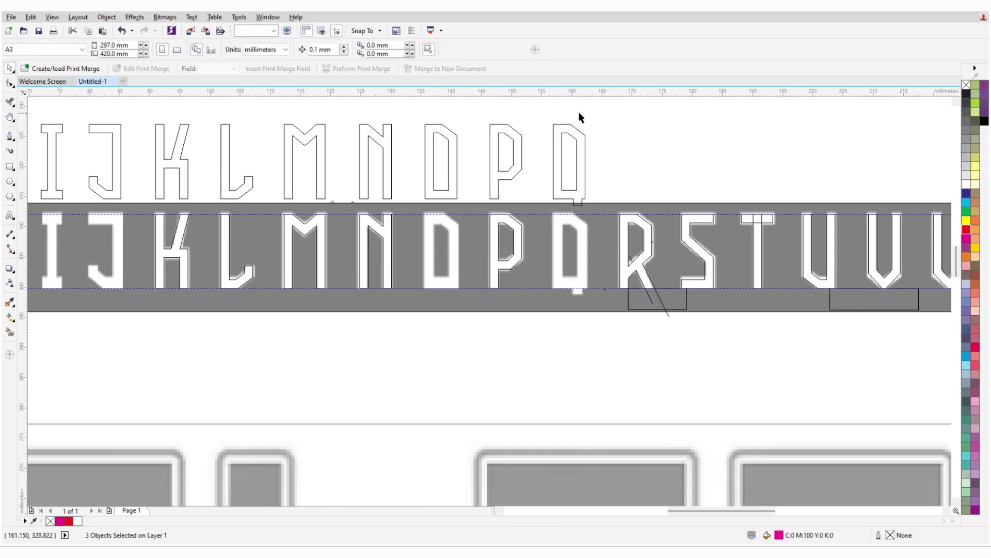
# - Turn the R into one closed shape with Smart Fill and move it into the finished row
pyautogui.scroll(4, 602, 303)
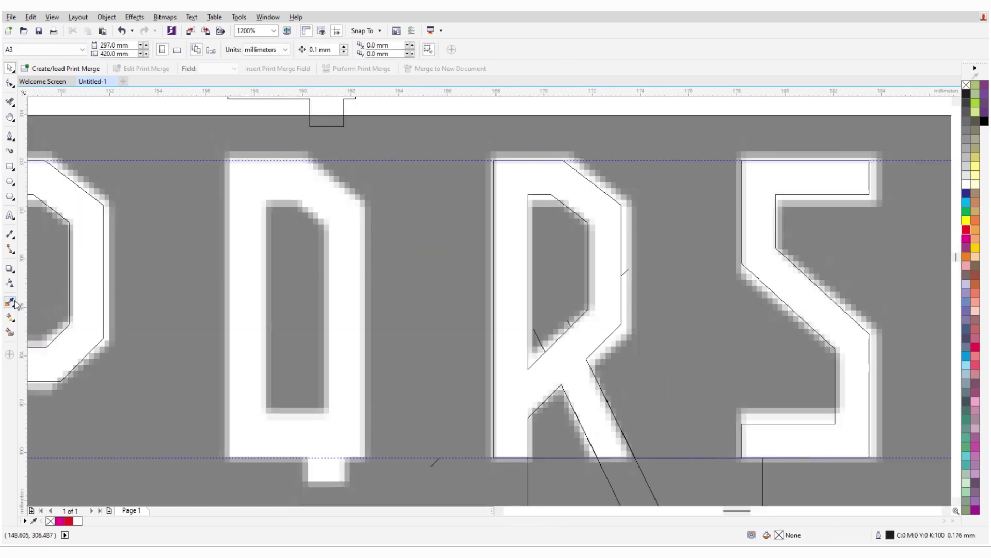
pyautogui.moveTo(518, 235); pyautogui.dragTo(479, 239)
pyautogui.scroll(-2, 479, 239)
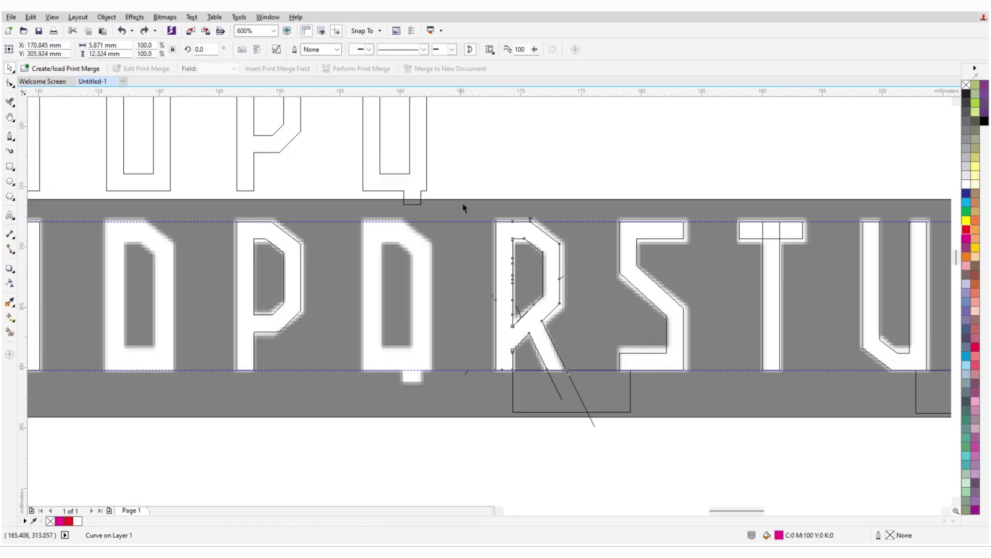
pyautogui.click(438, 208)
pyautogui.press('Escape')
# - Weld the T's stem and crossbar into one shape
pyautogui.scroll(-1, 576, 214)
pyautogui.scroll(2, 605, 218)
pyautogui.moveTo(628, 163); pyautogui.dragTo(519, 381)
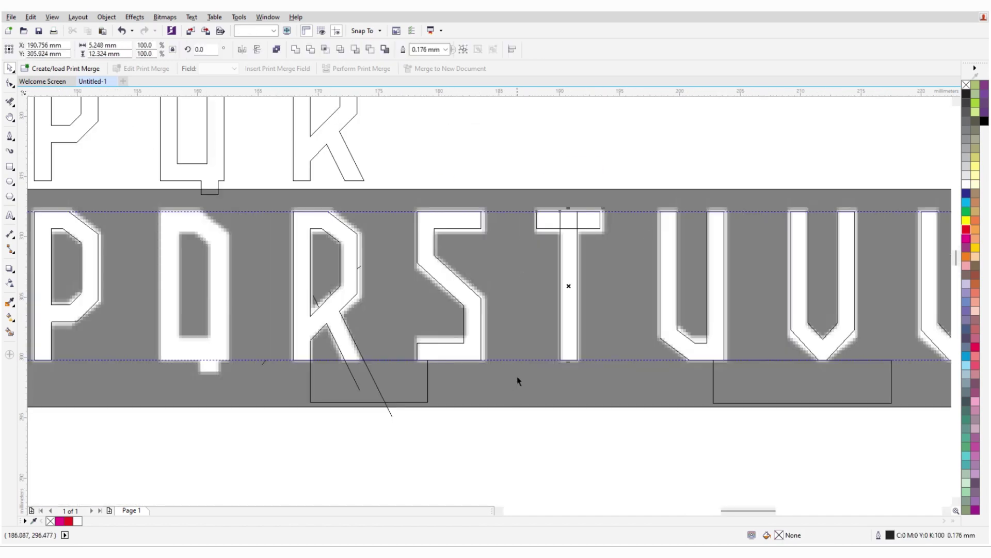
pyautogui.click(296, 50)
# - Top-align the S, T, U and V with the R in the finished row
pyautogui.scroll(-2, 339, 300)
pyautogui.scroll(2, 578, 305)
pyautogui.click(615, 321)
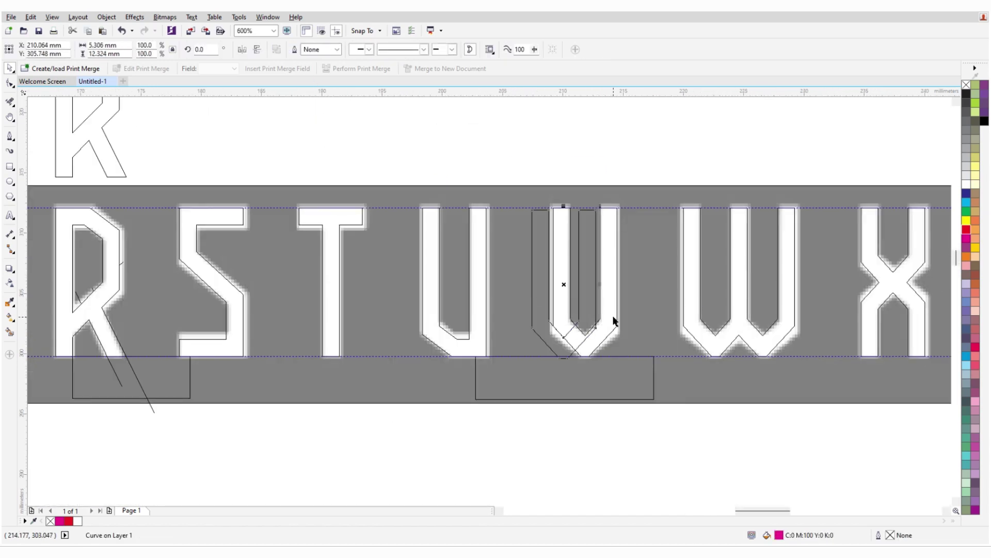
pyautogui.keyDown('shift'); pyautogui.click(476, 299); pyautogui.keyUp('shift')
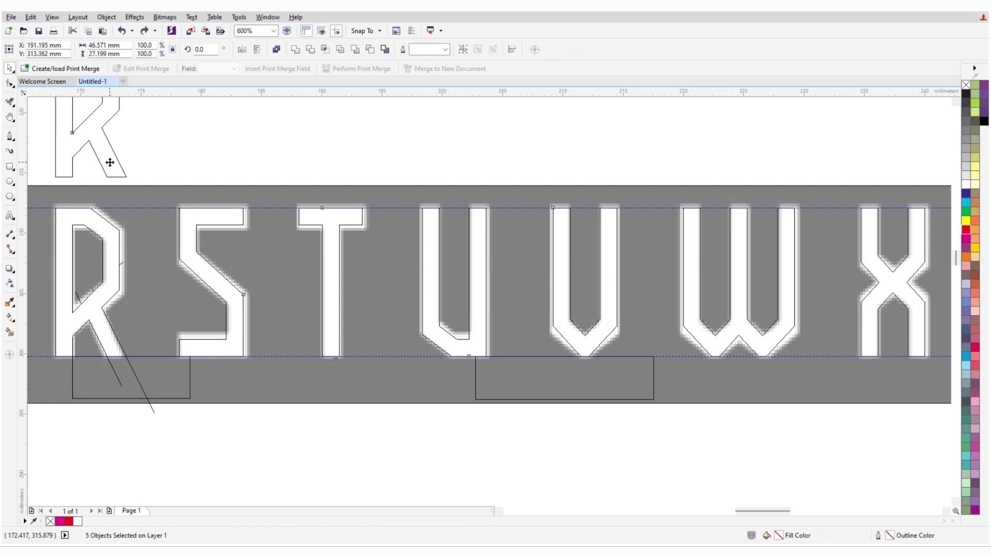
pyautogui.scroll(-1, 311, 239)
# - Try to top-align the W, X, Y and Z with the V in the finished row
pyautogui.click(497, 261)
pyautogui.keyDown('shift'); pyautogui.click(598, 261); pyautogui.keyUp('shift')
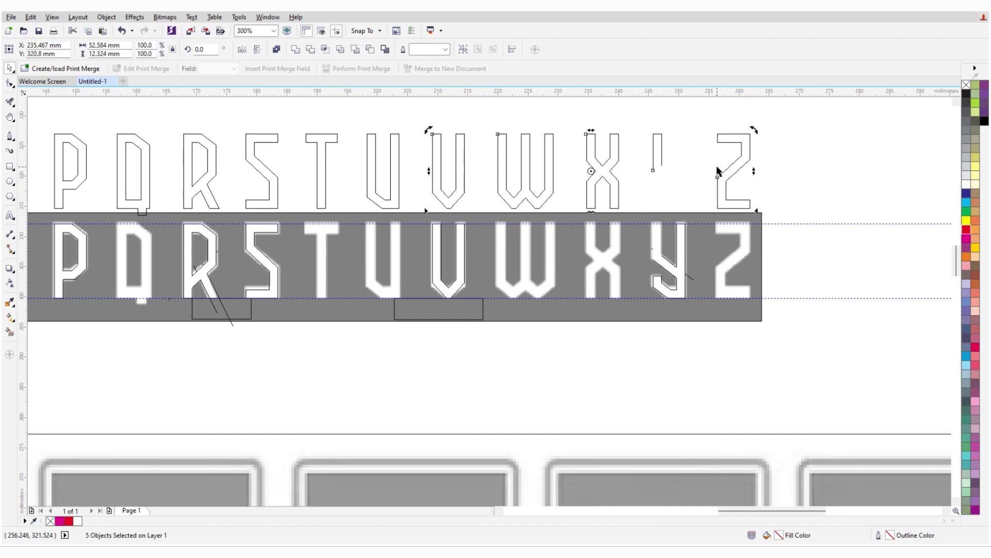
pyautogui.press('Delete')
# - Turn the Y into one closed shape with Smart Fill and move the W, X, Y and Z into the finished row
pyautogui.click(11, 332)
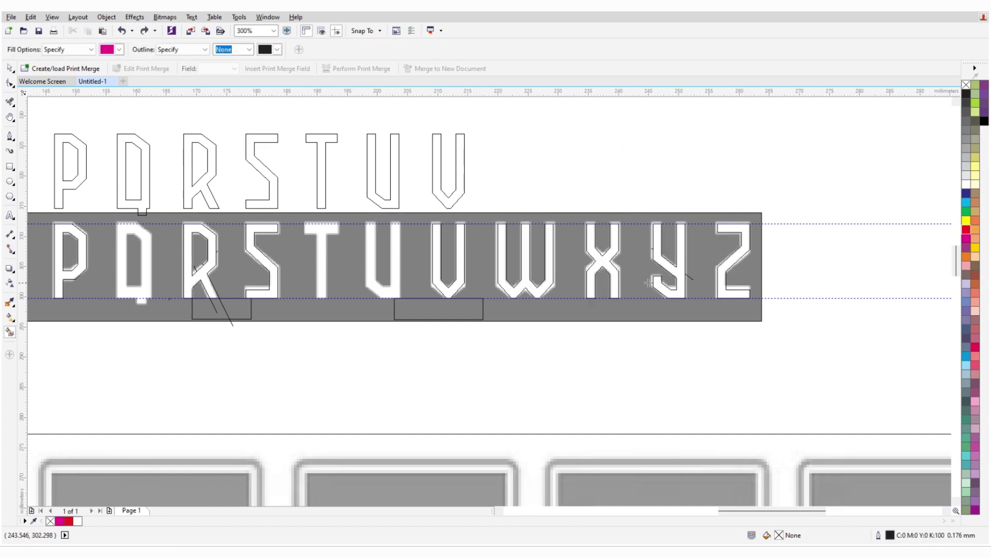
pyautogui.scroll(2, 649, 283)
pyautogui.scroll(-2, 653, 269)
pyautogui.press('space')
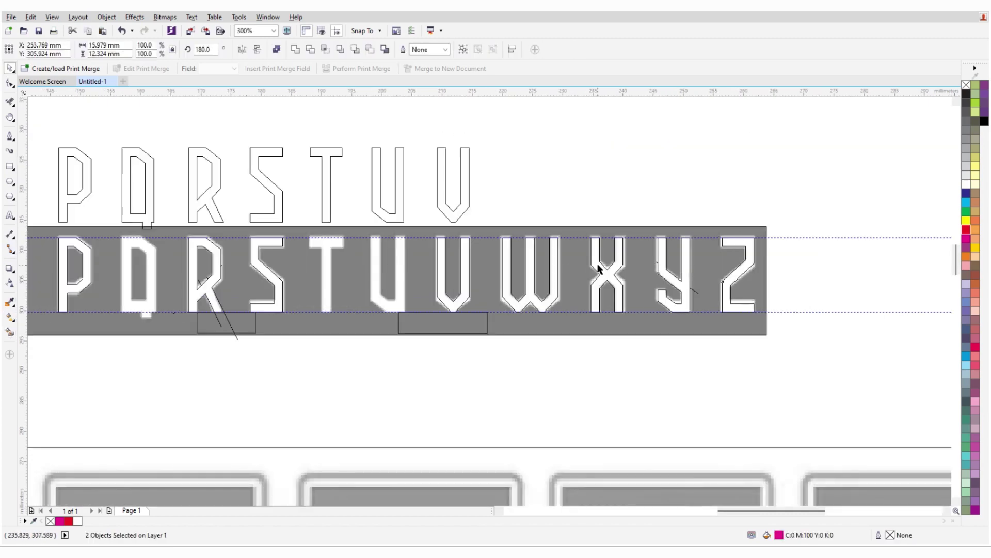
pyautogui.click(487, 390)
pyautogui.scroll(-3, 670, 305)
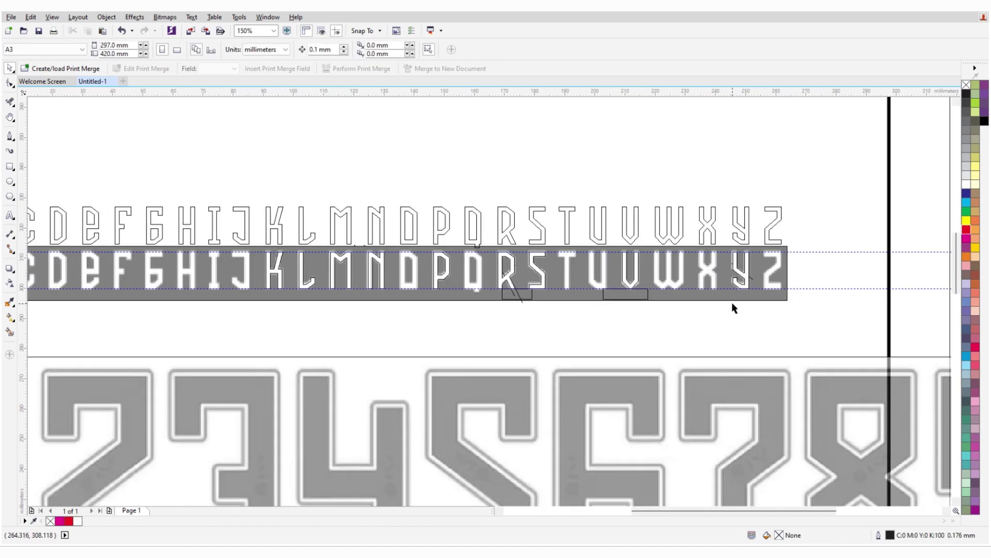
# - Return to the Normal display mode and remove the black alphabet strip with its leftover construction pieces
pyautogui.click(52, 17)
pyautogui.click(72, 64)
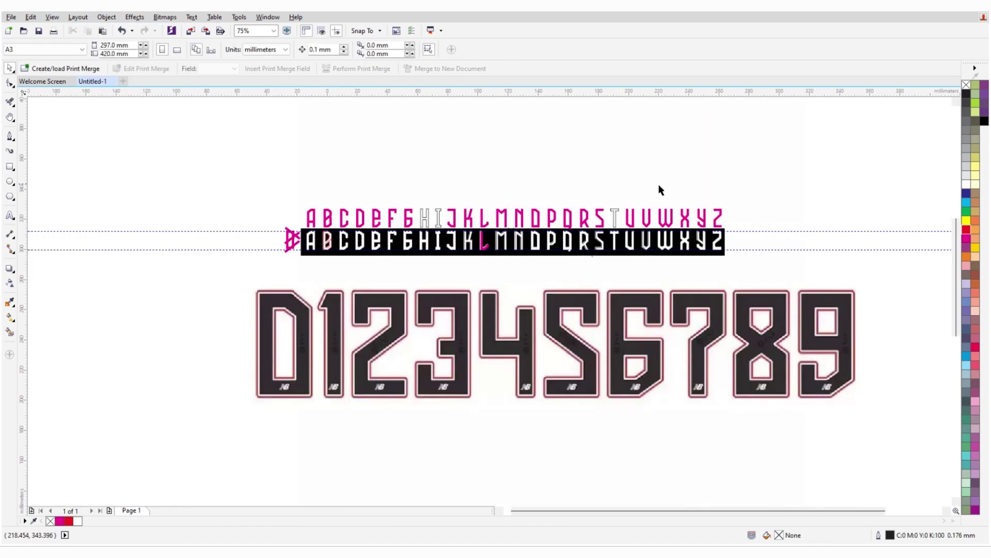
pyautogui.rightClick(629, 250)
pyautogui.click(651, 262)
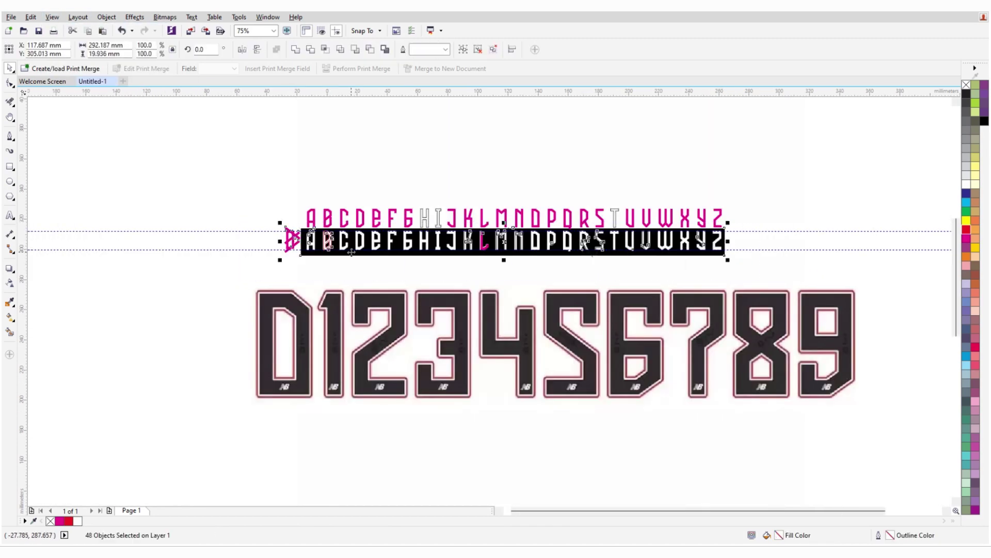
pyautogui.moveTo(759, 200); pyautogui.dragTo(274, 248)
# - Enlarge the 26 letters to about 388 mm wide just above the numbers and give them a single fill colour
pyautogui.moveTo(330, 218); pyautogui.dragTo(274, 262)
pyautogui.moveTo(675, 249); pyautogui.dragTo(843, 241)
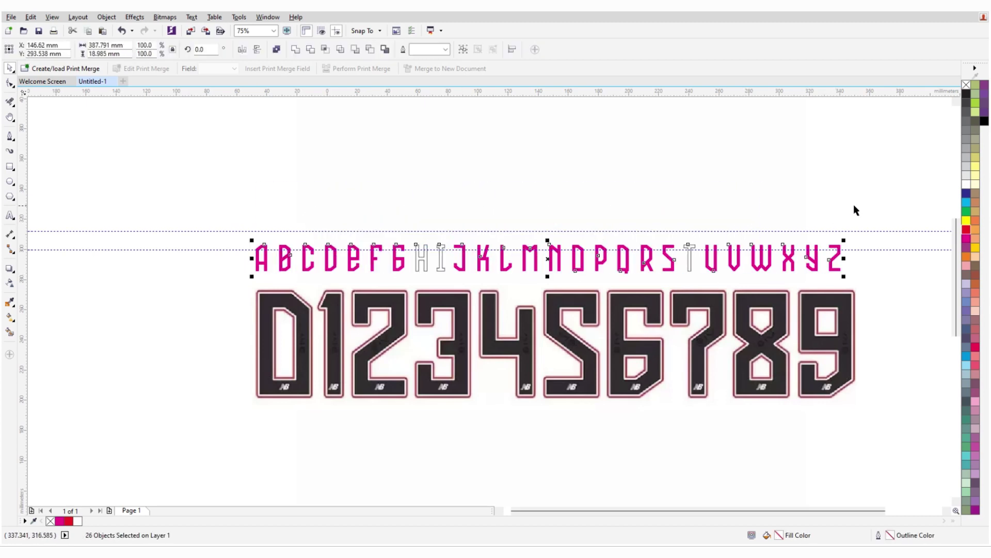
pyautogui.click(966, 231)
# - Fit a rectangle about 7.8 by 66 mm over the left stem of the 0 and copy it onto the right stem
pyautogui.click(456, 274)
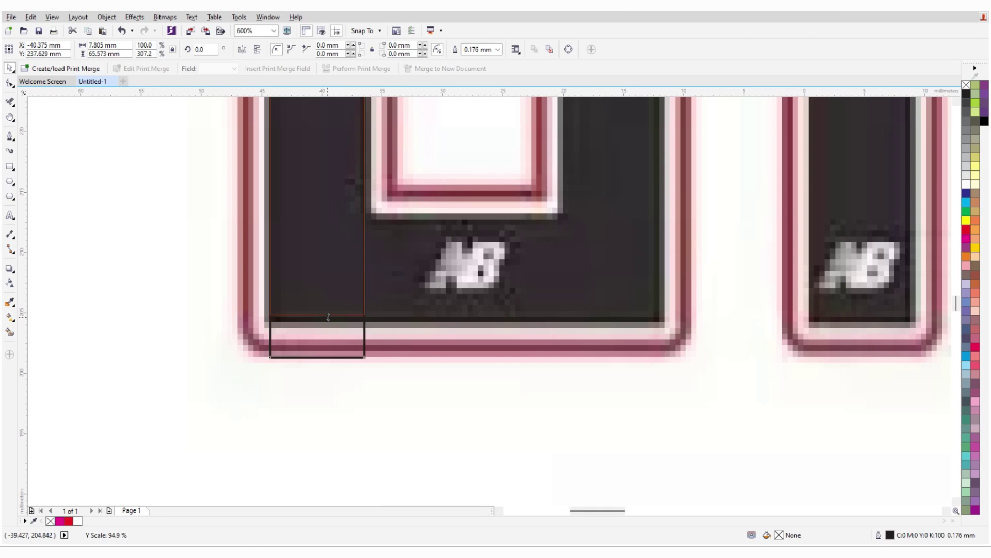
pyautogui.moveTo(326, 287); pyautogui.dragTo(619, 287)
pyautogui.scroll(-2, 568, 259)
pyautogui.scroll(1, 568, 248)
pyautogui.keyDown('shift'); pyautogui.click(440, 209); pyautogui.keyUp('shift')
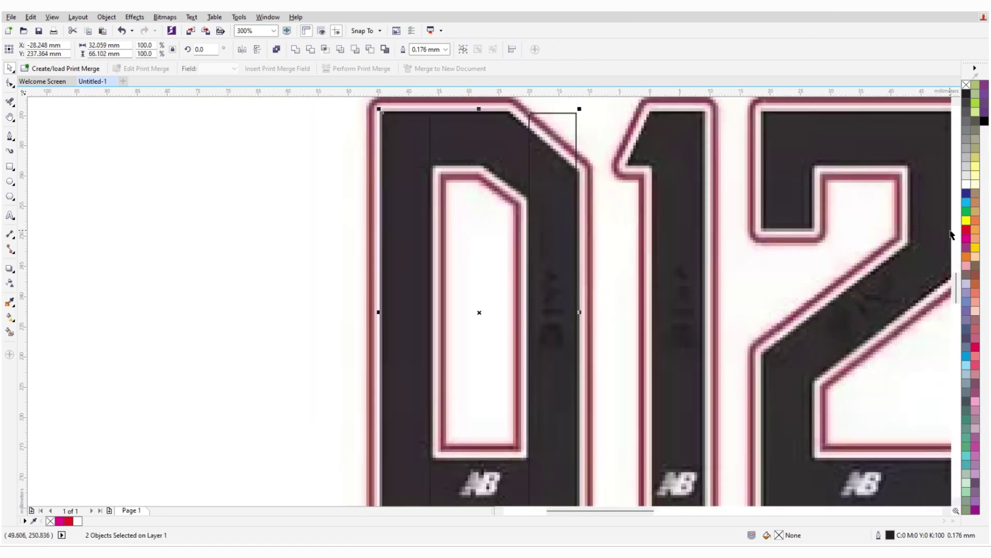
# - Give both stem bars of the 0 a red outline and lay a horizontal copy about 29.5 by 7.8 mm across its foot
pyautogui.rightClick(966, 221)
pyautogui.rightClick(967, 229)
pyautogui.scroll(-1, 560, 232)
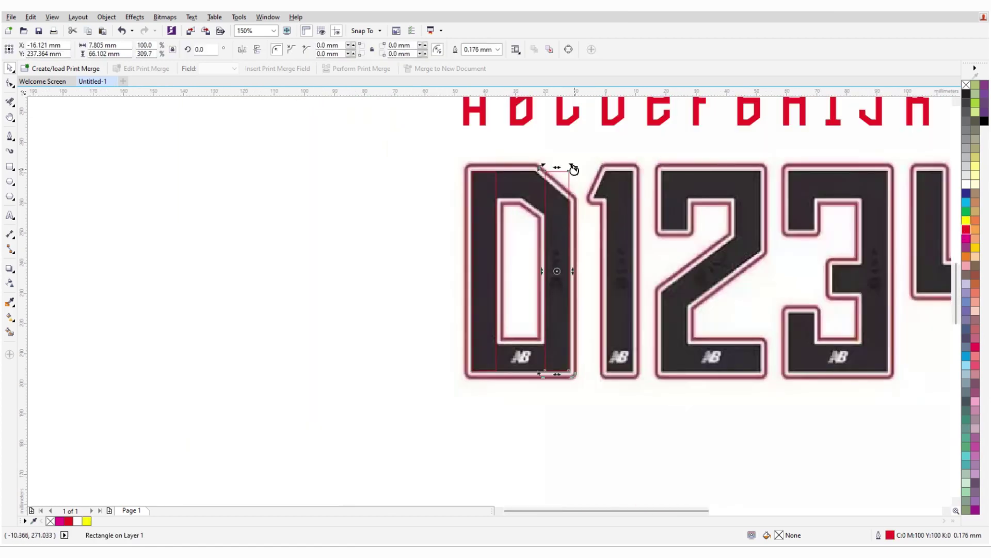
pyautogui.keyDown('shift'); pyautogui.click(494, 300); pyautogui.keyUp('shift')
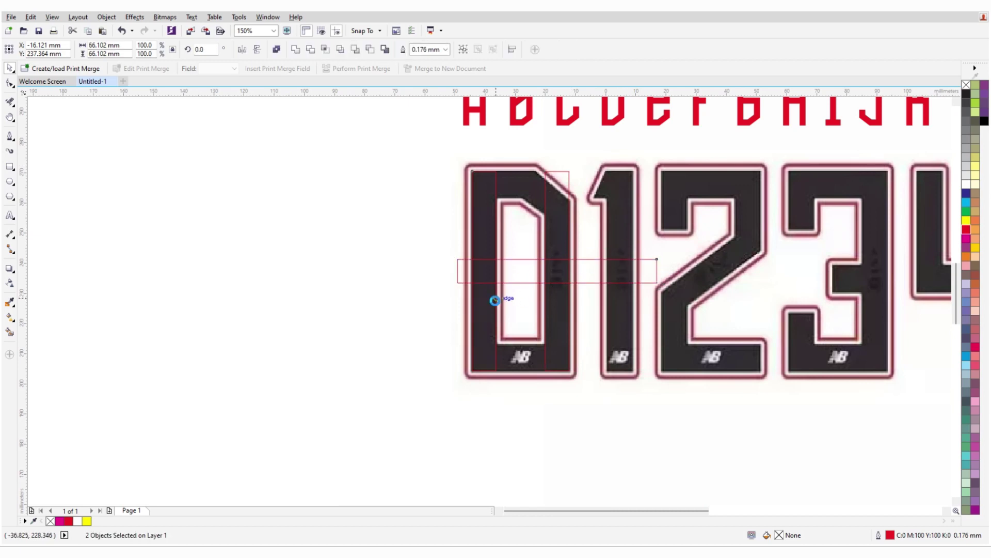
pyautogui.moveTo(637, 267); pyautogui.dragTo(649, 356)
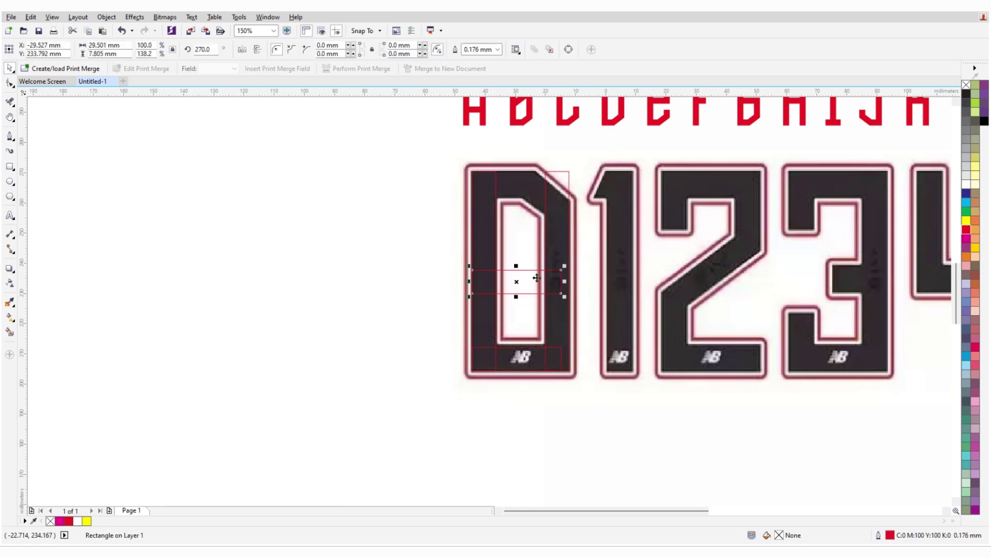
# - Copy the horizontal bar to the top of the 0 and fit a tilted copy along its chamfered upper-right corner
pyautogui.scroll(2, 532, 162)
pyautogui.moveTo(523, 398); pyautogui.dragTo(523, 152)
pyautogui.click(522, 153)
pyautogui.moveTo(602, 130); pyautogui.dragTo(618, 211)
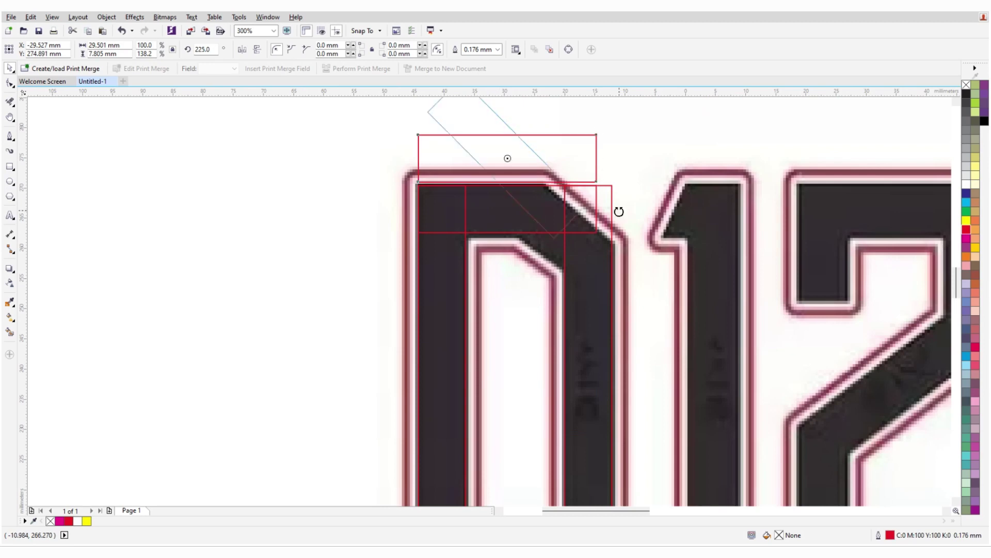
pyautogui.scroll(1, 619, 212)
pyautogui.scroll(-1, 598, 166)
pyautogui.scroll(1, 497, 264)
pyautogui.press('Escape')
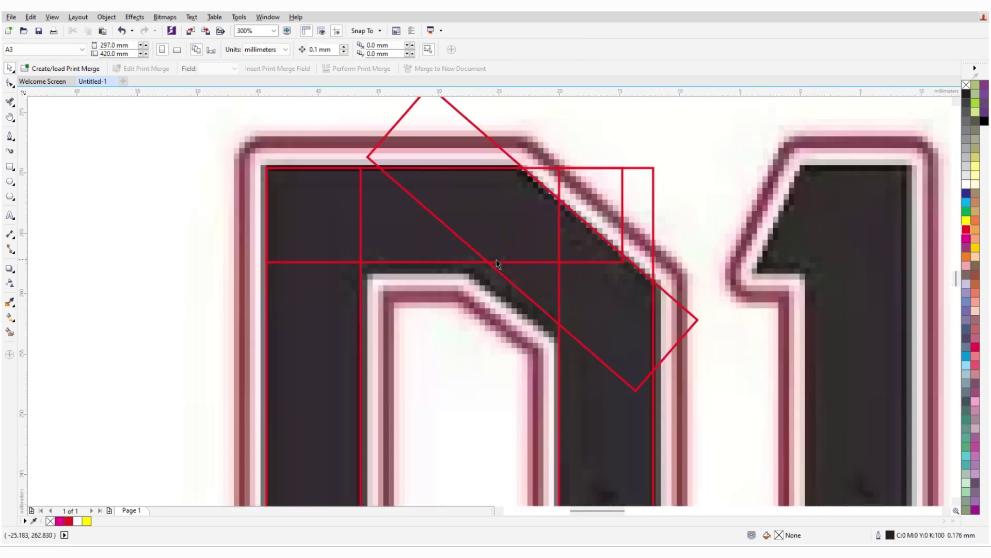
# - Place a spare copy of the 0's complete set of bars to the left of the numbers
pyautogui.scroll(-2, 497, 264)
pyautogui.scroll(1, 451, 258)
pyautogui.moveTo(226, 197); pyautogui.dragTo(416, 434)
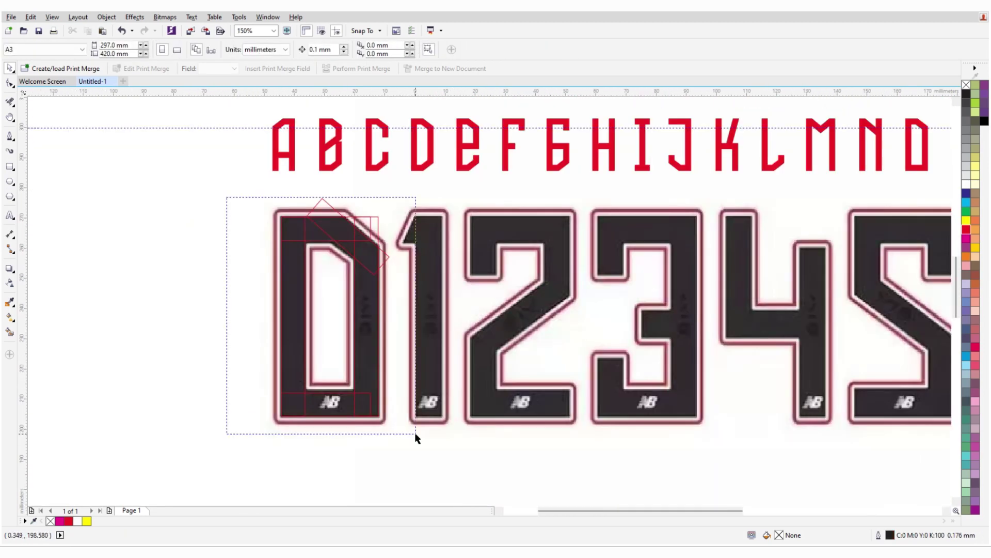
pyautogui.moveTo(306, 310); pyautogui.dragTo(161, 310)
# - Trim away the overhanging and overlapping bar segments around the 0, including those at the chamfer and the foot
pyautogui.press('x')
pyautogui.scroll(4, 341, 212)
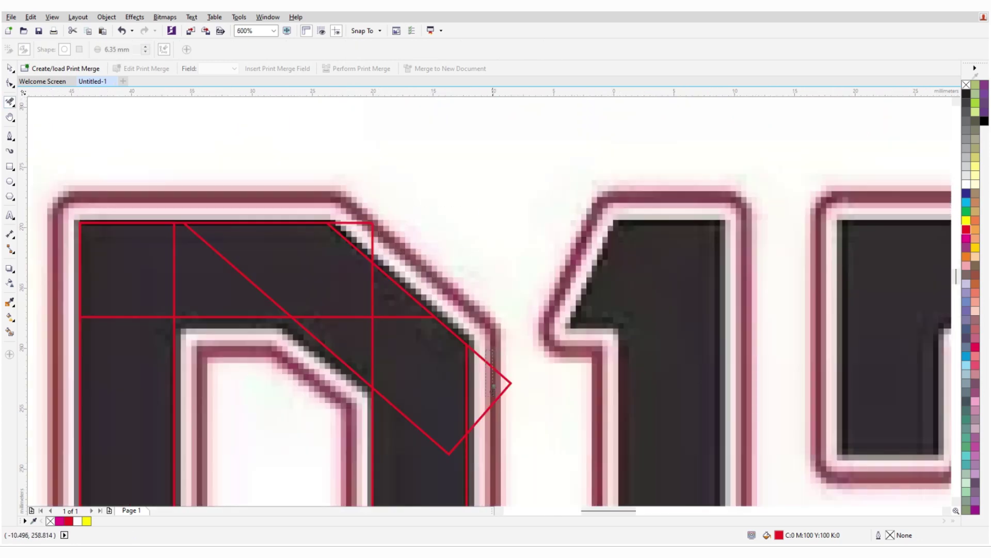
pyautogui.scroll(-2, 365, 262)
pyautogui.scroll(1, 392, 412)
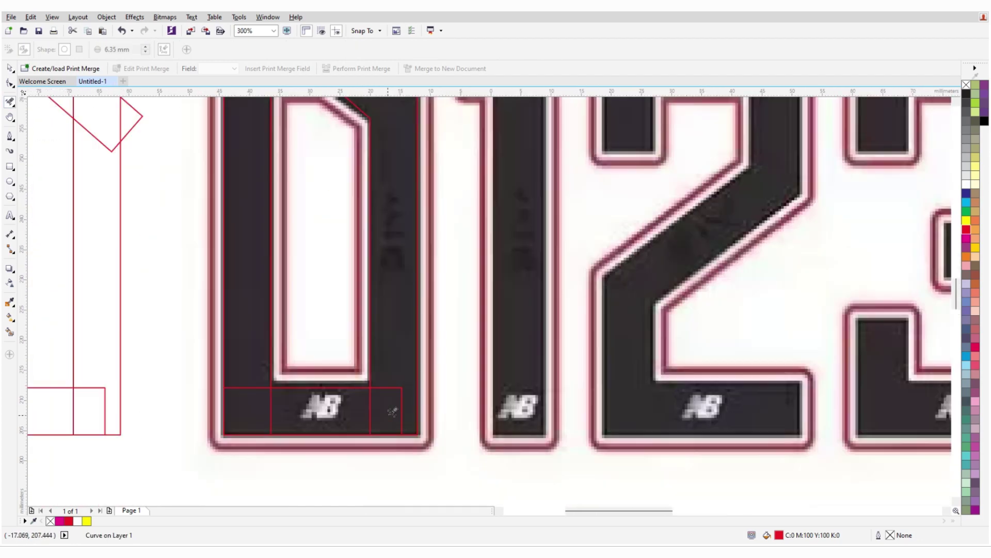
pyautogui.scroll(-3, 392, 397)
pyautogui.click(9, 332)
pyautogui.click(393, 310)
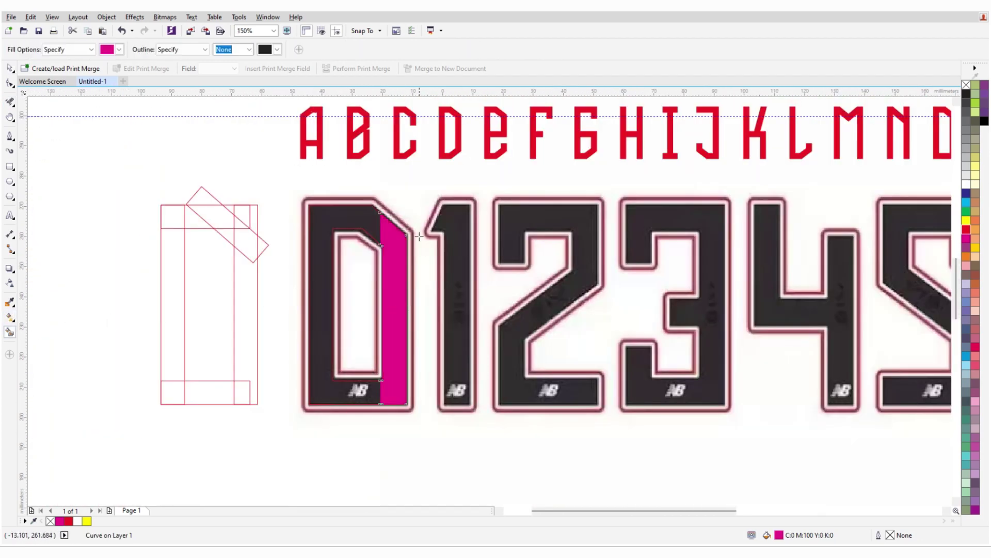
pyautogui.scroll(3, 455, 248)
pyautogui.hotkey('ctrl', 'z')
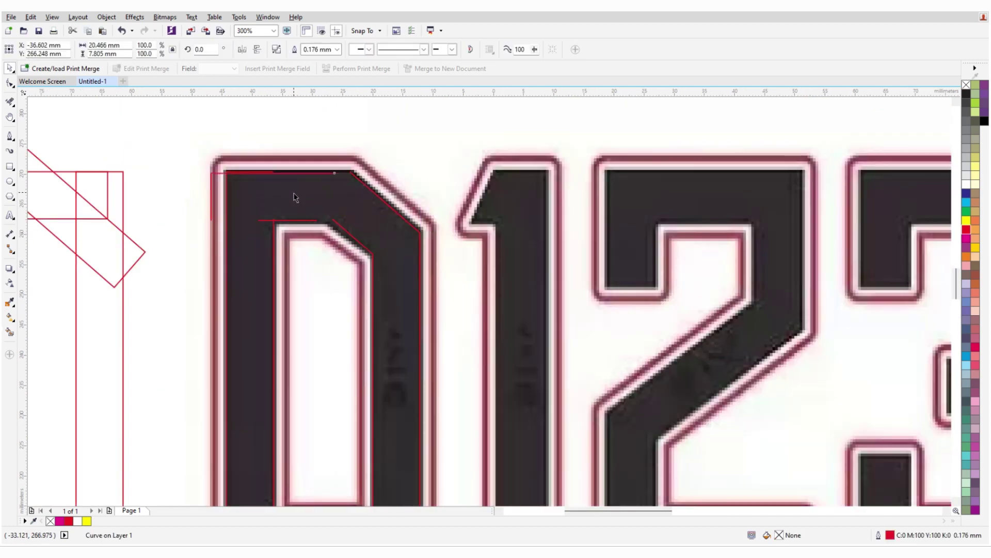
# - Fill the 0 with magenta using Smart Fill and weld the filled parts into one closed shape
pyautogui.click(296, 190)
pyautogui.click(296, 190)
pyautogui.click(377, 227)
pyautogui.press('space')
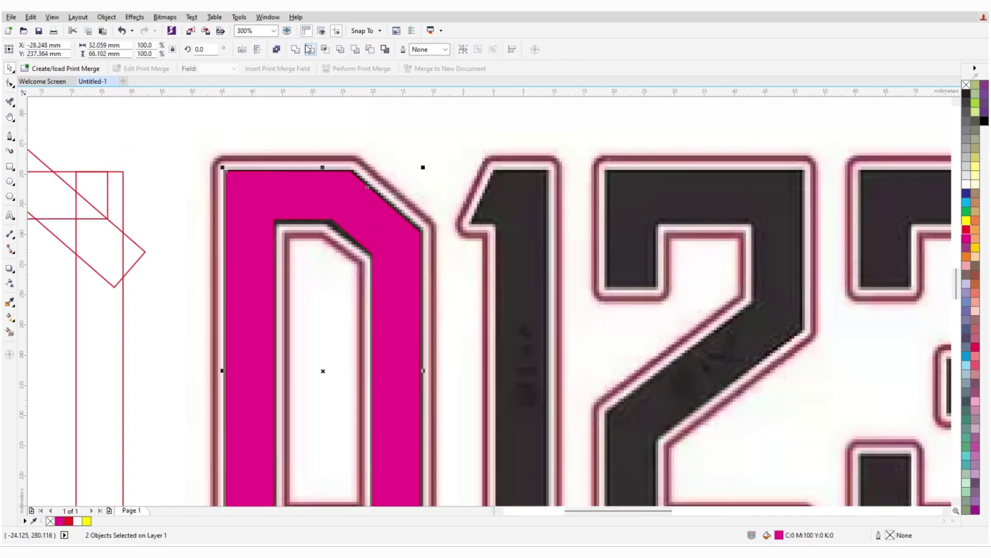
pyautogui.click(340, 182)
pyautogui.scroll(-2, 340, 182)
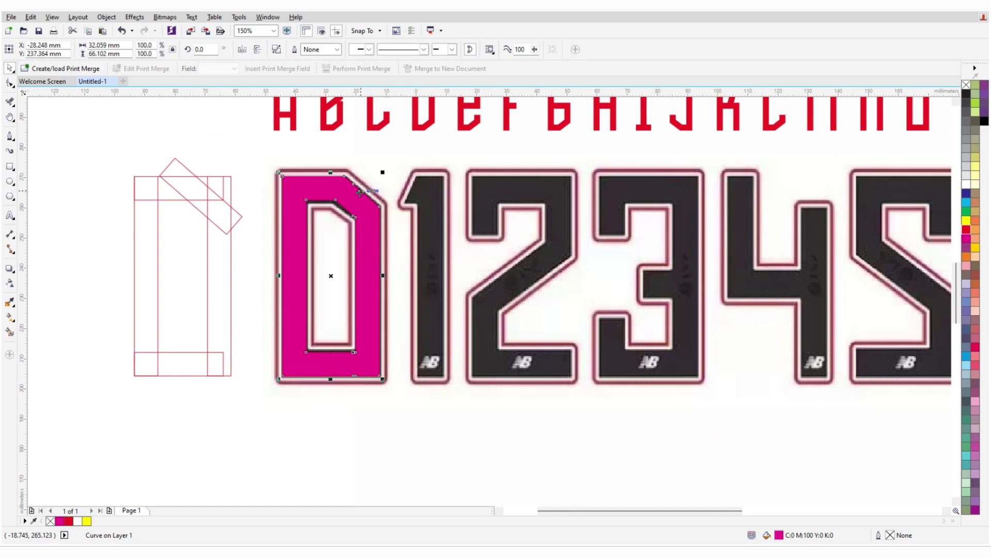
# - Copy the magenta 0 onto the 6, mirrored vertically so the chamfer fits the lower-right corner
pyautogui.scroll(-2, 360, 192)
pyautogui.moveTo(620, 191); pyautogui.dragTo(621, 191)
pyautogui.scroll(2, 640, 196)
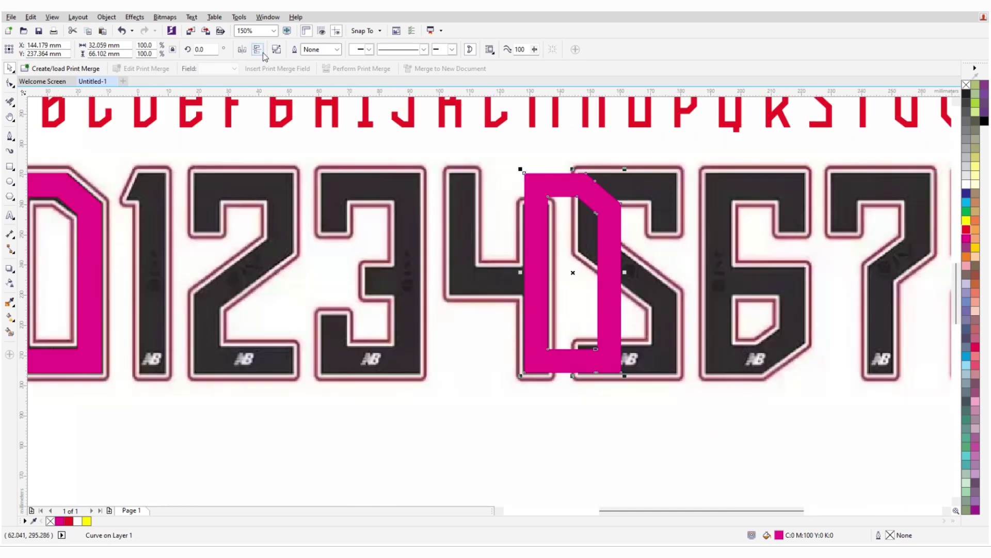
pyautogui.moveTo(538, 347); pyautogui.dragTo(722, 347)
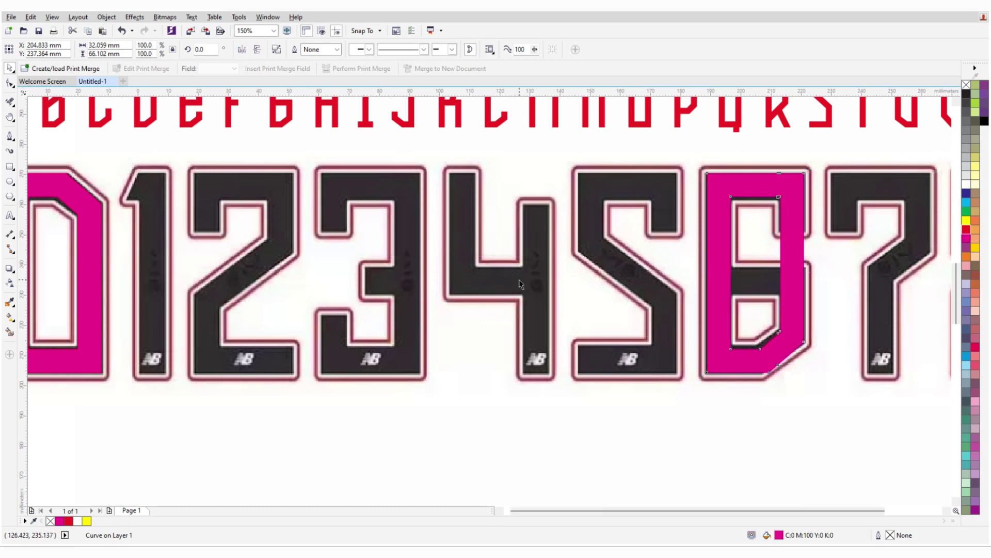
# - Copy a stem bar from the spare set onto the stem of the 1
pyautogui.scroll(-2, 740, 345)
pyautogui.scroll(2, 361, 265)
pyautogui.scroll(1, 221, 293)
pyautogui.click(221, 293)
pyautogui.scroll(-1, 229, 294)
pyautogui.moveTo(229, 294); pyautogui.dragTo(440, 294)
pyautogui.scroll(2, 443, 222)
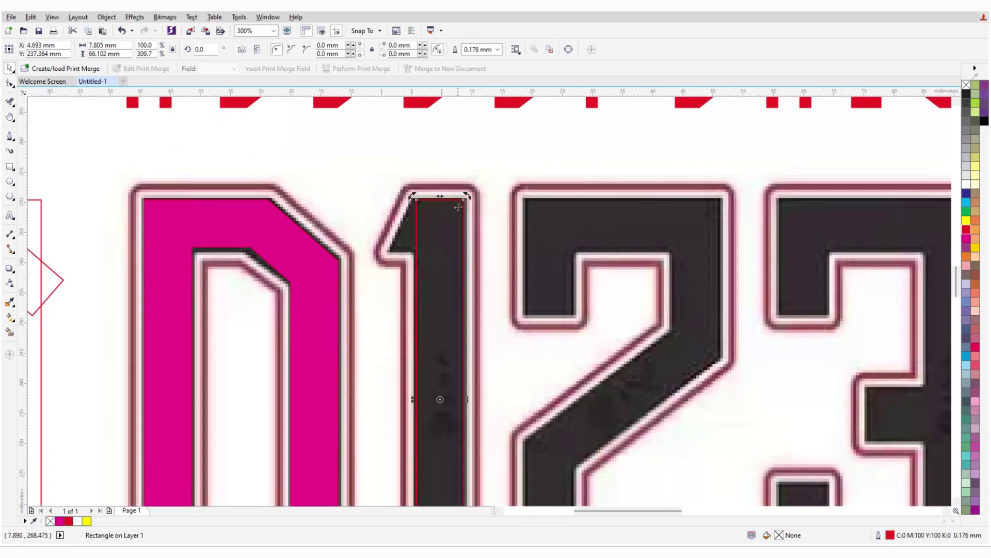
# - Make the flag of the 1 from a rotated bar copy shortened to about 9.7 mm, converted to curves and slanted at its upper-left corner
pyautogui.click(443, 223)
pyautogui.moveTo(465, 197); pyautogui.dragTo(67, 217)
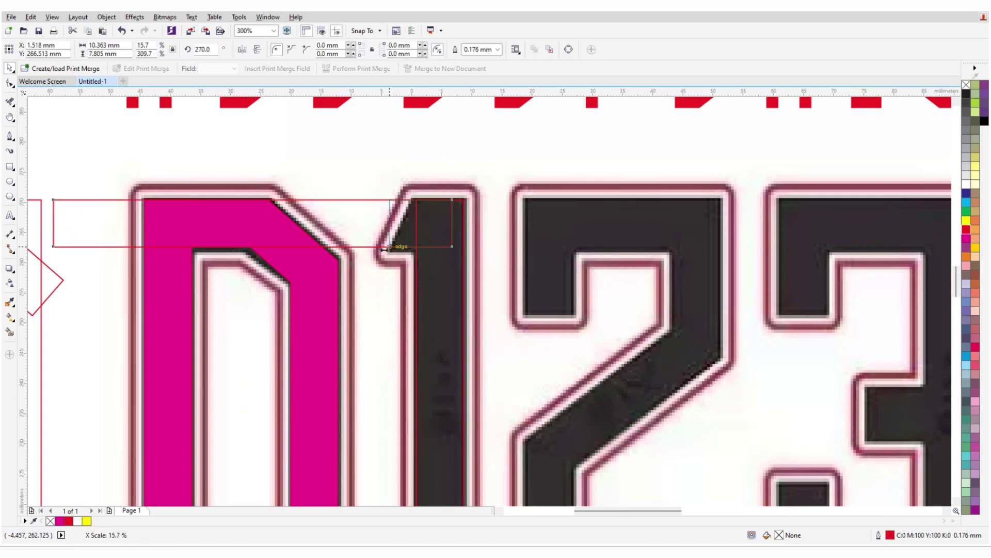
pyautogui.moveTo(388, 251); pyautogui.dragTo(389, 247)
pyautogui.scroll(1, 398, 227)
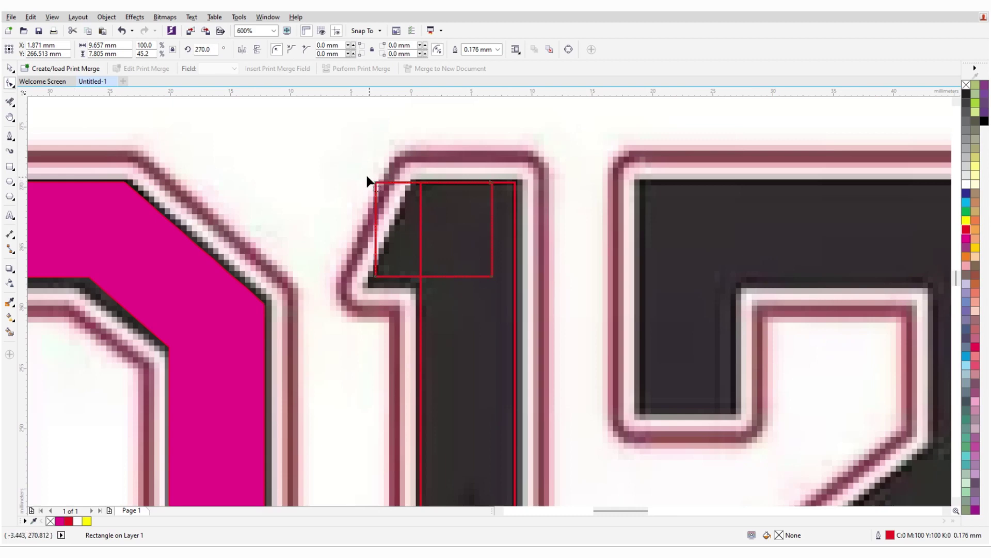
pyautogui.hotkey('ctrl', 'q')
pyautogui.moveTo(414, 185); pyautogui.dragTo(416, 186)
pyautogui.scroll(-2, 433, 239)
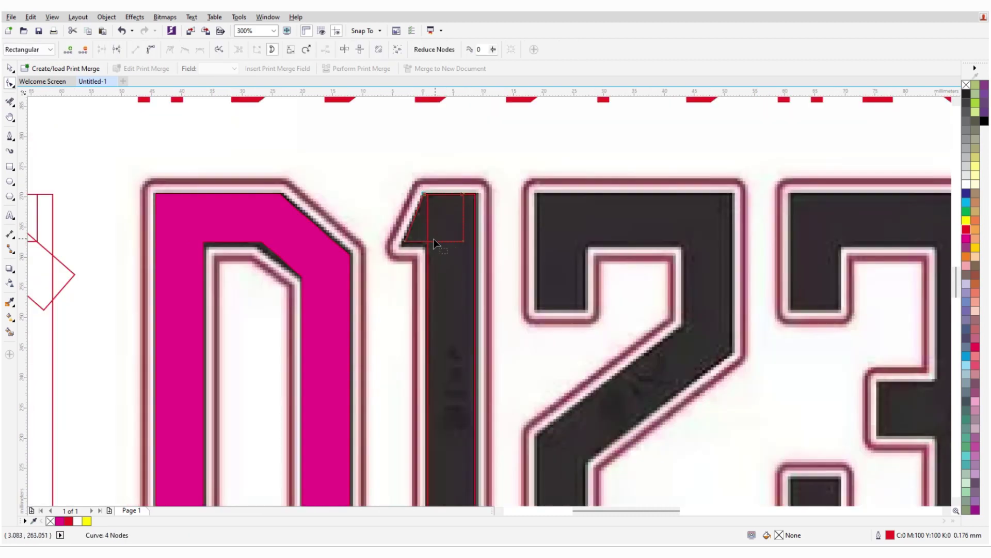
# - Weld the flag and stem of the 1 into one shape and fill it red
pyautogui.press('space')
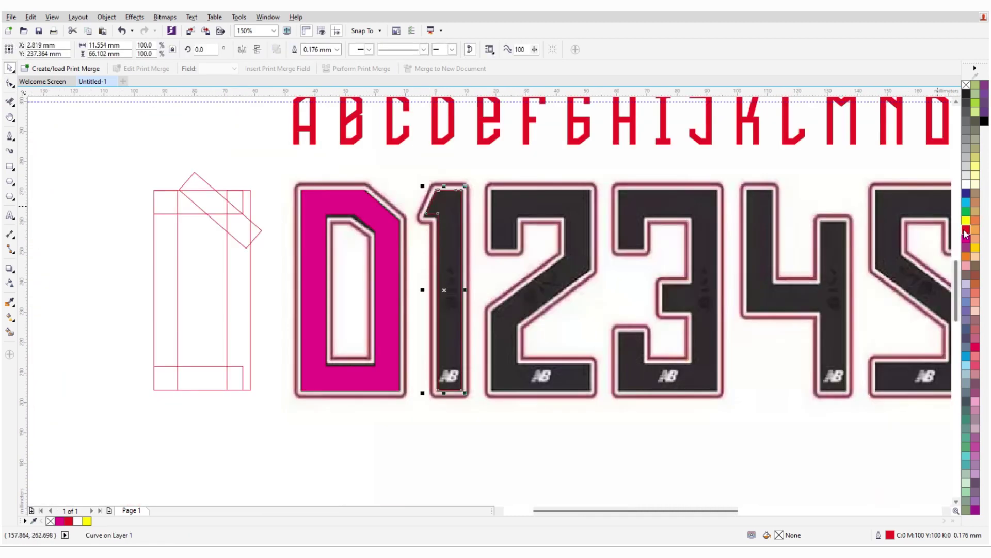
pyautogui.click(966, 230)
pyautogui.press('Escape')
# - Draw a rectangle about 22 mm wide across the right stem of the 6, over the gap below its upper hook
pyautogui.hscroll(5, 761, 239)
pyautogui.scroll(2, 761, 238)
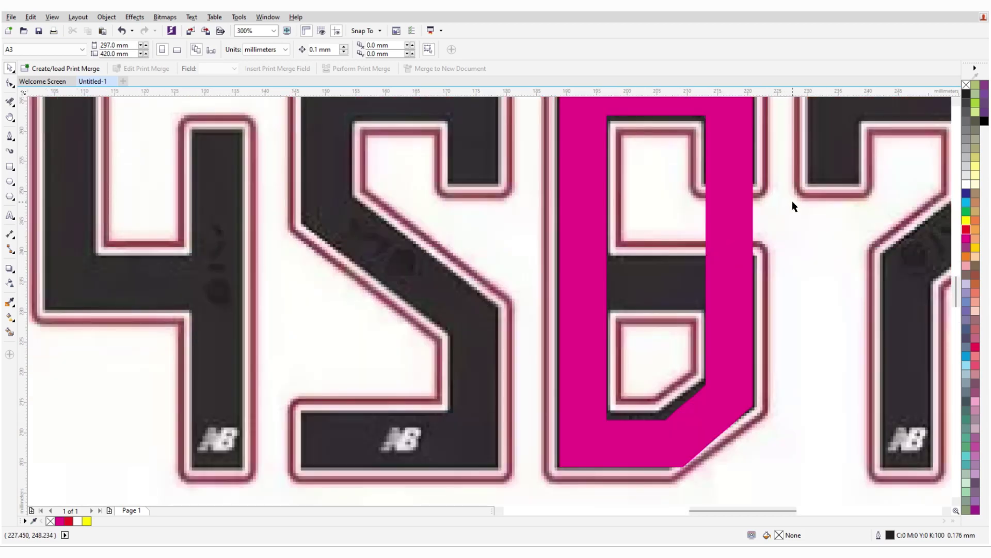
pyautogui.click(10, 166)
pyautogui.scroll(-2, 568, 204)
pyautogui.hscroll(2, 566, 198)
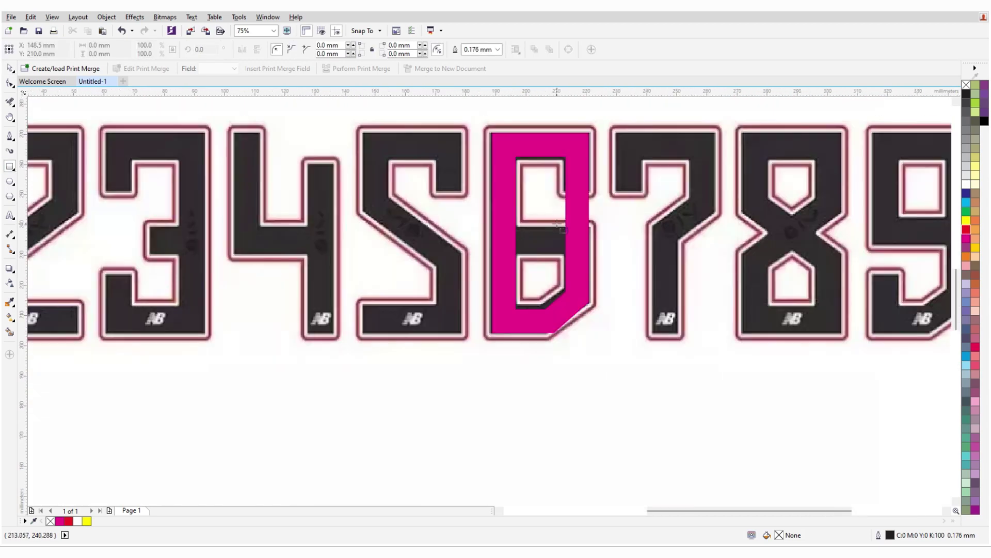
pyautogui.scroll(2, 563, 191)
pyautogui.moveTo(535, 184)
pyautogui.mouseDown()
pyautogui.moveTo(668, 242)
pyautogui.moveTo(668, 258)
pyautogui.mouseUp()
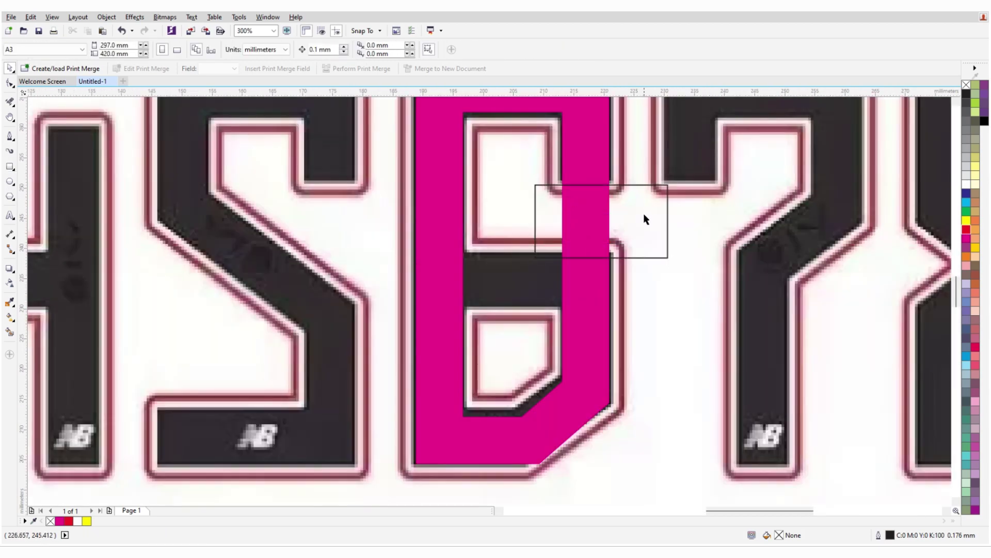
# - Align the rectangle with the end of the 6's hook, stretch it to about 15 mm tall and trim it out of the stem
pyautogui.press('space')
pyautogui.press('Up')
pyautogui.press('Up')
pyautogui.press('Up')
pyautogui.press('Up')
pyautogui.press('Up')
pyautogui.press('Up')
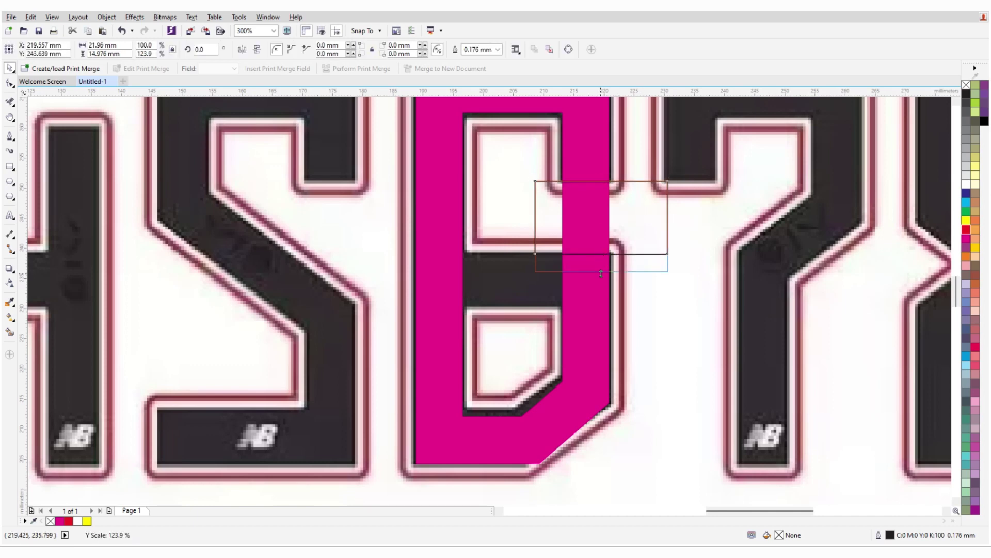
pyautogui.moveTo(601, 273); pyautogui.dragTo(601, 269)
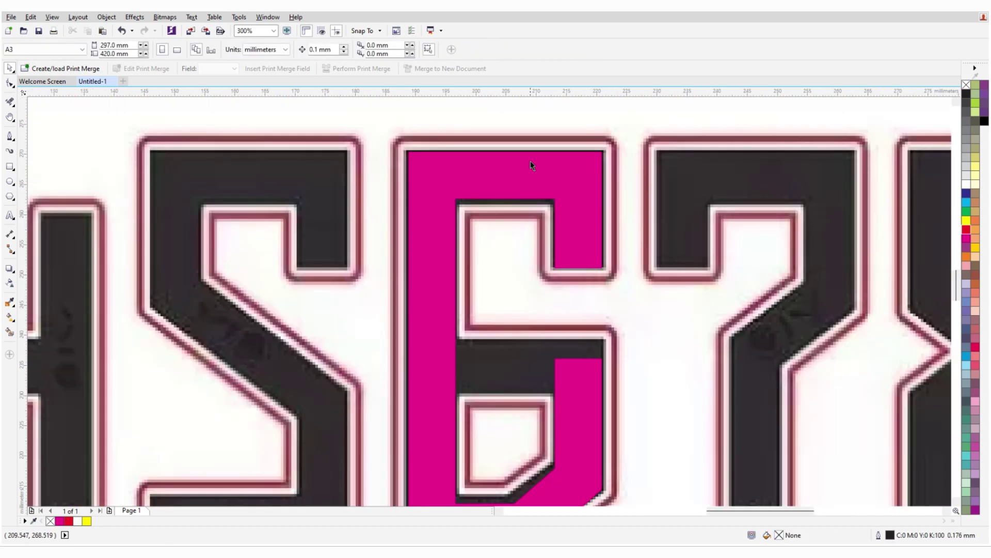
# - Draw a rectangle for the middle bar of the 6 and join it to the magenta shape
pyautogui.press('F6')
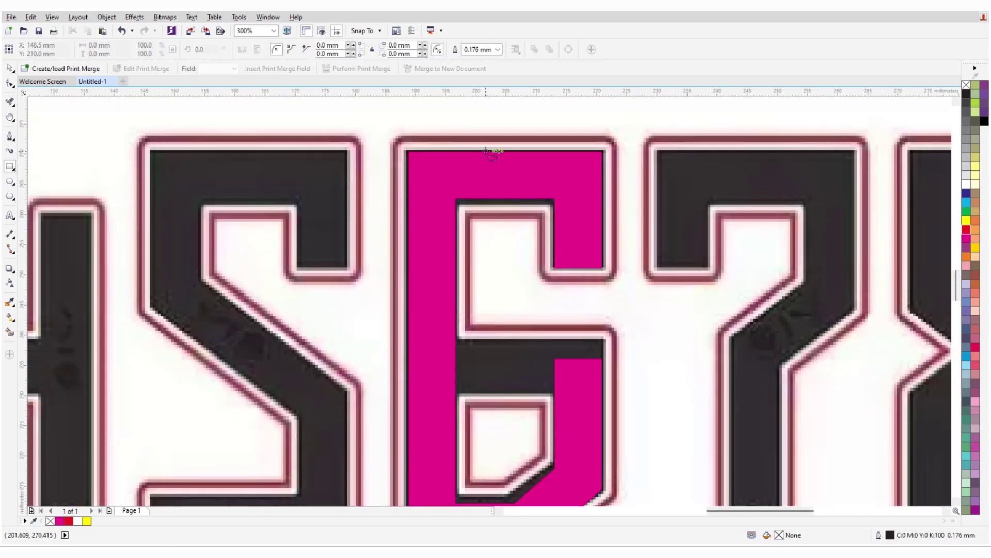
pyautogui.moveTo(485, 151)
pyautogui.mouseDown()
pyautogui.moveTo(526, 202)
pyautogui.moveTo(575, 387)
pyautogui.moveTo(526, 308)
pyautogui.moveTo(526, 323)
pyautogui.mouseUp()
pyautogui.press('space')
pyautogui.keyDown('shift'); pyautogui.click(593, 445); pyautogui.keyUp('shift')
pyautogui.scroll(1, 594, 446)
pyautogui.click(526, 377)
# - Fit stem bars on both sides of the 2 and lay a horizontal copy about 22.9 by 7.8 mm across its top
pyautogui.keyDown('shift'); pyautogui.click(403, 299); pyautogui.keyUp('shift')
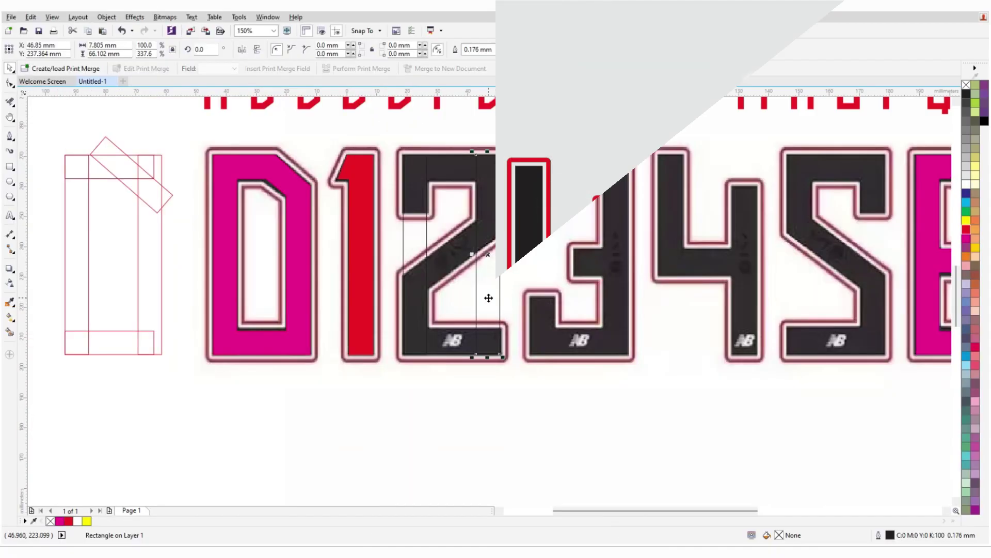
pyautogui.moveTo(502, 153); pyautogui.dragTo(571, 274)
pyautogui.scroll(2, 487, 255)
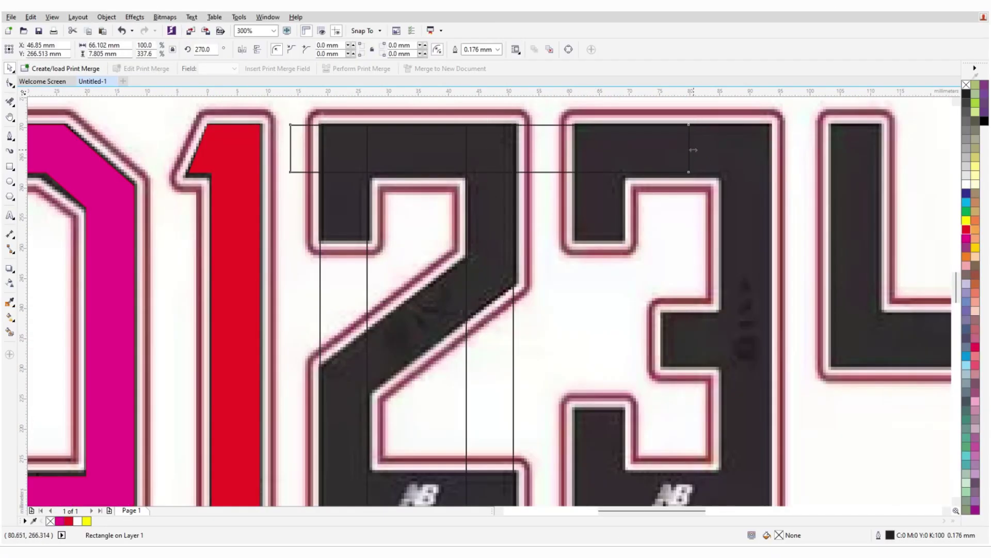
pyautogui.scroll(-1, 490, 154)
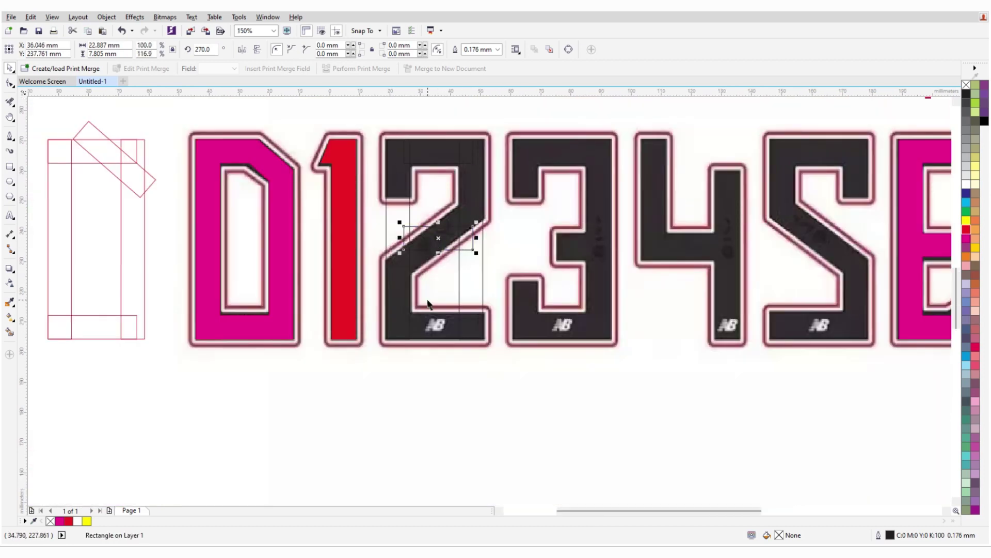
# - Copy the horizontal bar to the foot of the 2 and fit a tilted, lengthened copy along its diagonal stroke
pyautogui.moveTo(465, 151); pyautogui.dragTo(449, 242)
pyautogui.scroll(1, 449, 248)
pyautogui.moveTo(444, 327); pyautogui.dragTo(442, 305)
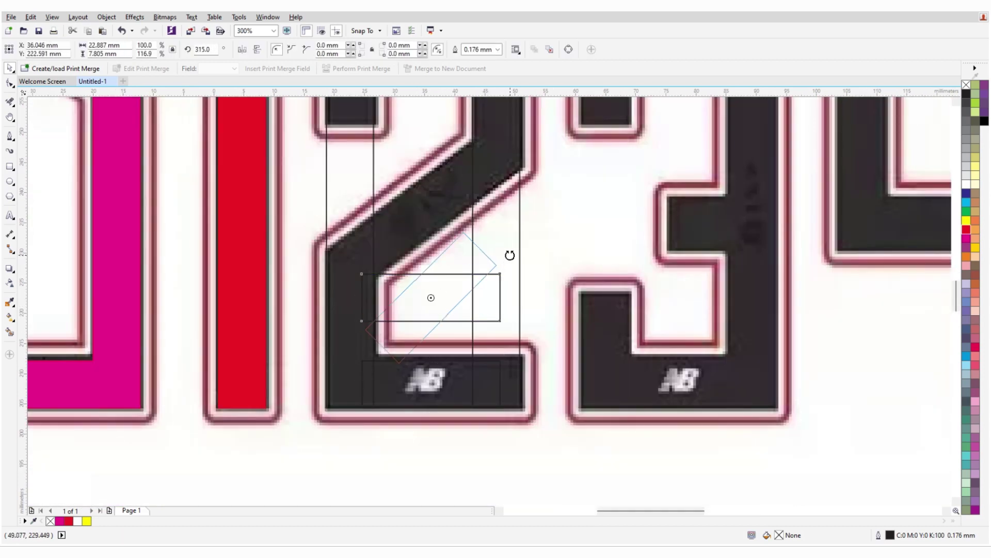
pyautogui.moveTo(522, 267); pyautogui.dragTo(394, 223)
pyautogui.click(674, 308)
pyautogui.press('Escape')
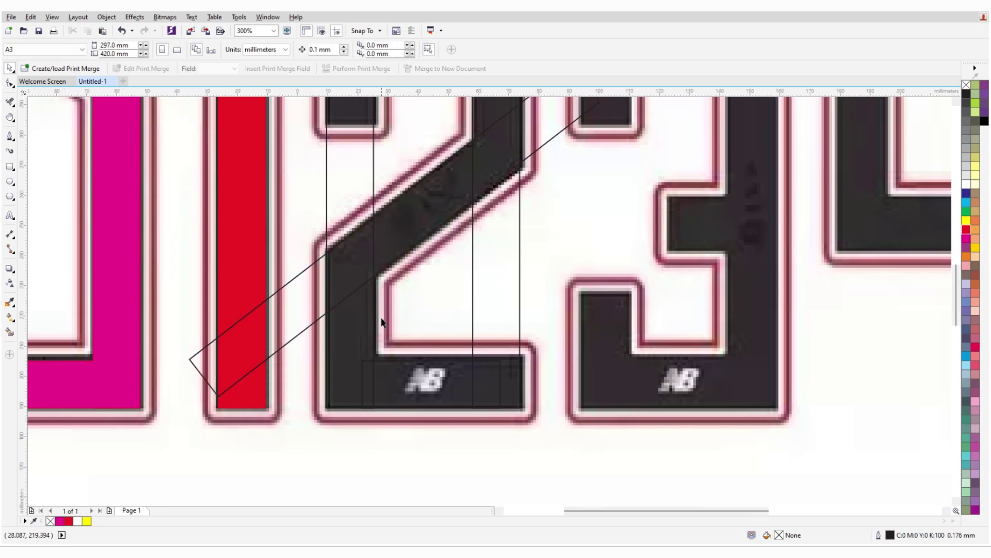
# - Draw a rectangle about 32.6 by 24.6 mm over the left gap of the 2, from the hook's end down to the diagonal
pyautogui.scroll(-2, 380, 321)
pyautogui.moveTo(531, 136); pyautogui.dragTo(319, 399)
pyautogui.hotkey('shift', 'F2')
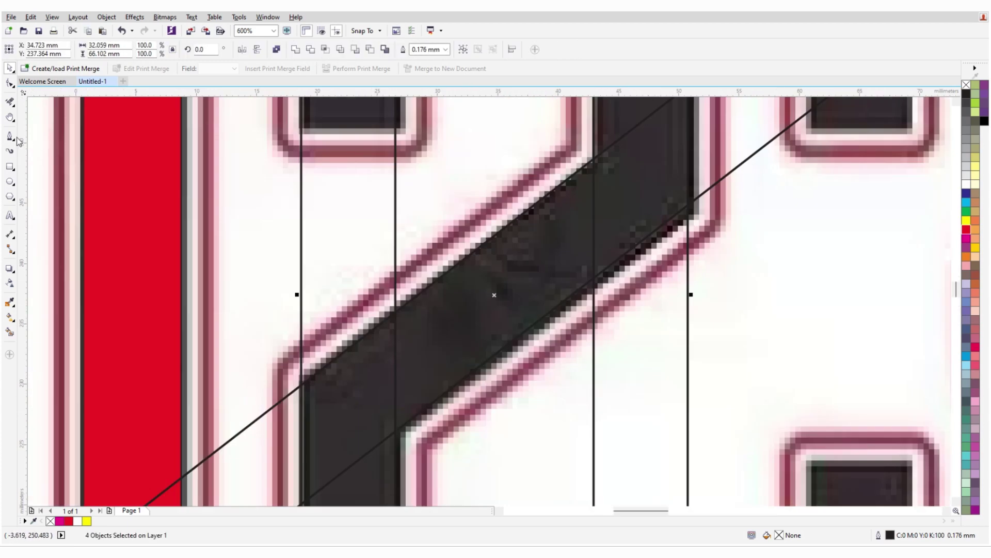
pyautogui.click(9, 167)
pyautogui.scroll(-3, 607, 228)
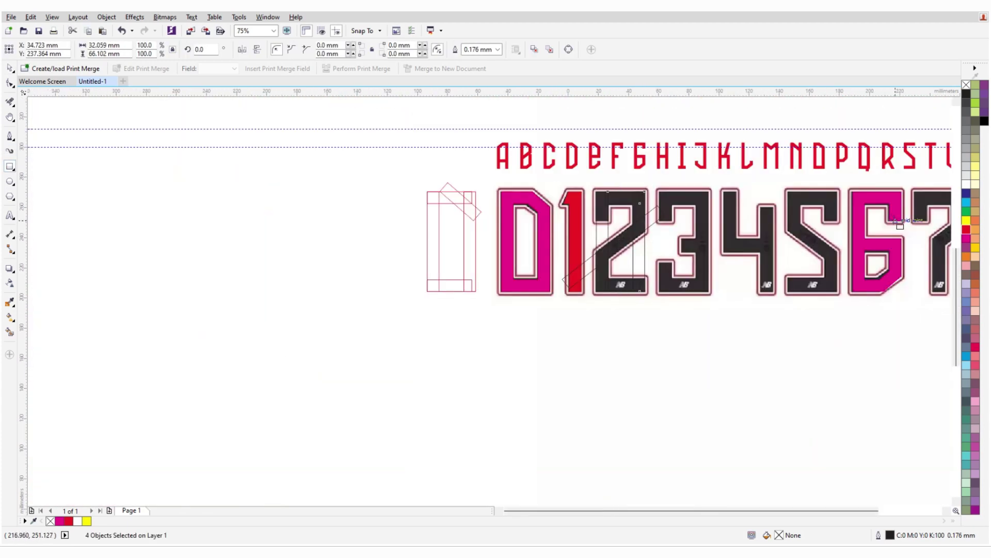
pyautogui.scroll(1, 632, 227)
pyautogui.moveTo(537, 239); pyautogui.dragTo(501, 228)
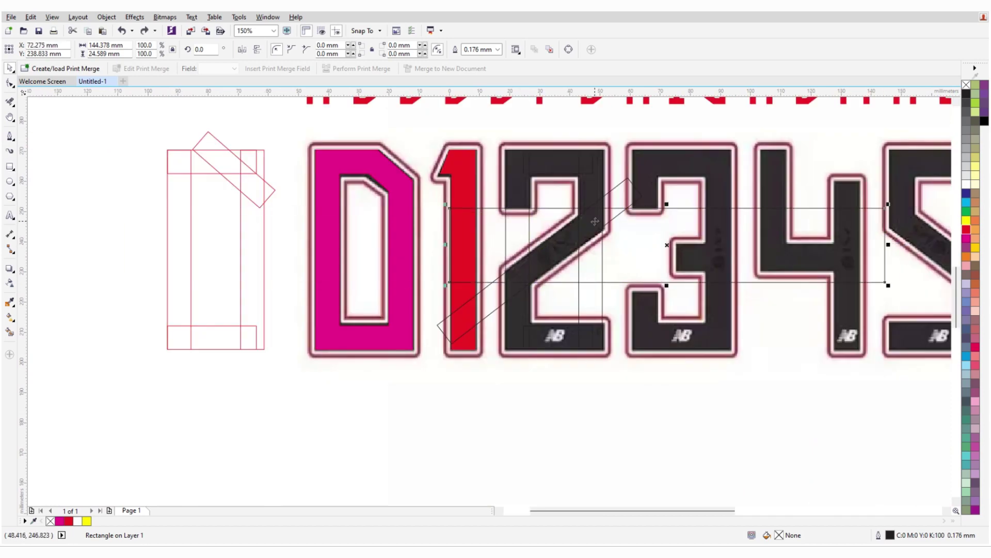
pyautogui.hscroll(3, 433, 265)
pyautogui.scroll(2, 283, 298)
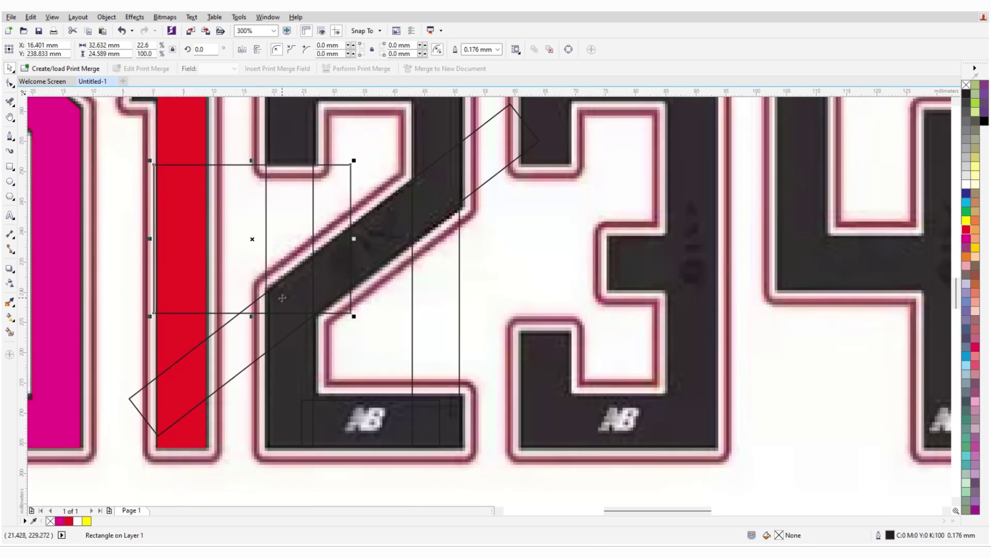
# - Switch the display mode to Wireframe and clear the selection
pyautogui.click(53, 17)
pyautogui.click(62, 35)
pyautogui.press('Escape')
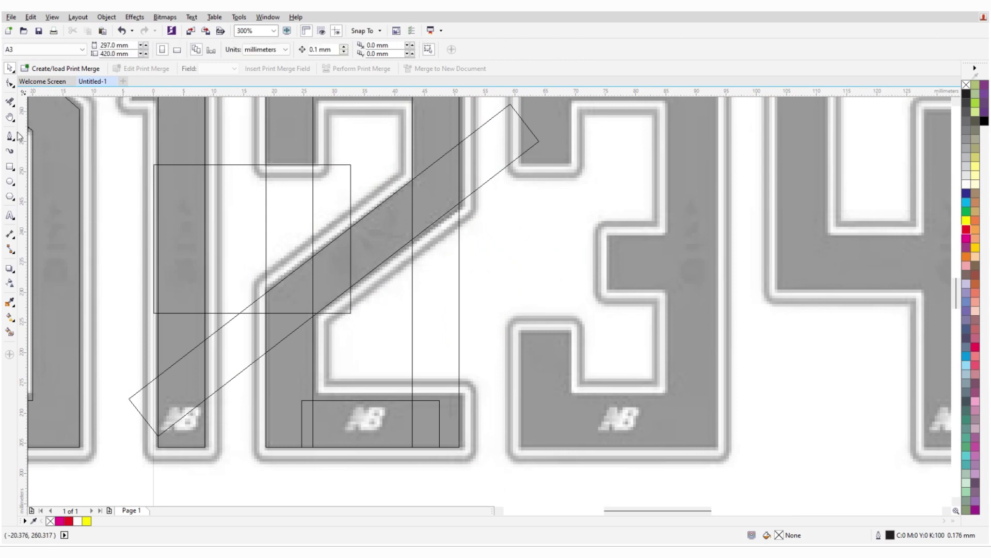
# - Delete the overlapping segments where the 2's diagonal crosses its stems, including the stub at the lower inner corner
pyautogui.click(10, 102)
pyautogui.scroll(2, 308, 209)
pyautogui.scroll(-2, 382, 191)
pyautogui.scroll(2, 362, 232)
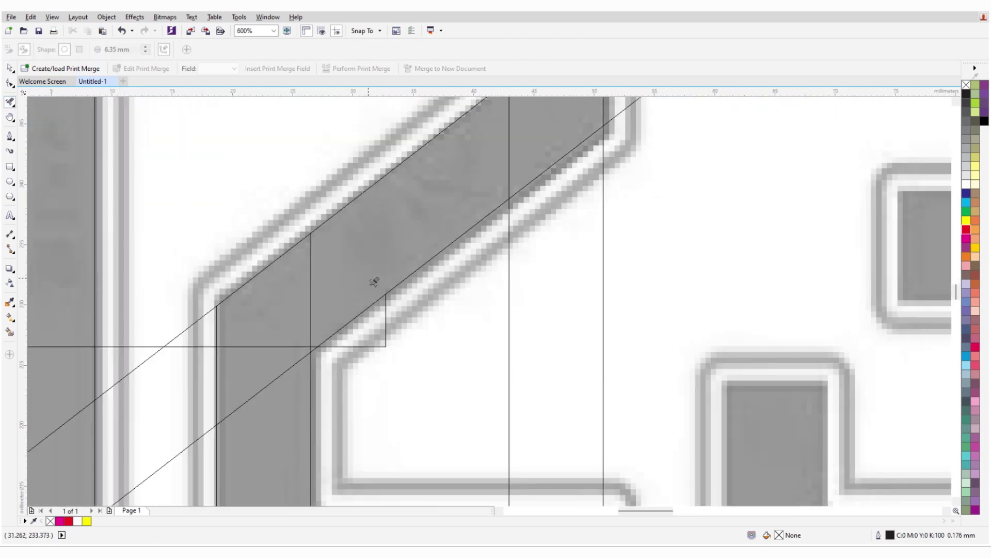
pyautogui.scroll(-1, 202, 422)
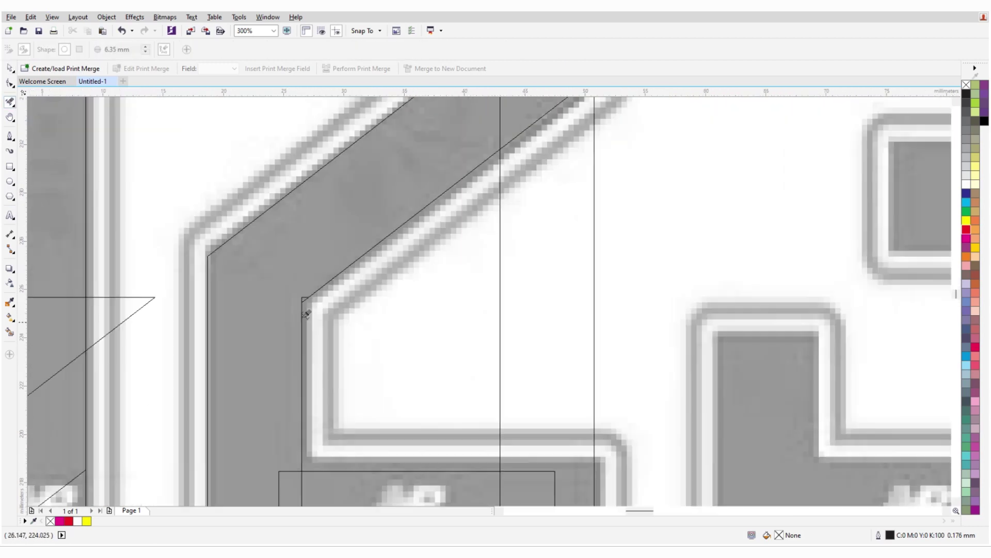
pyautogui.scroll(3, 303, 254)
pyautogui.scroll(-2, 339, 219)
pyautogui.scroll(3, 312, 232)
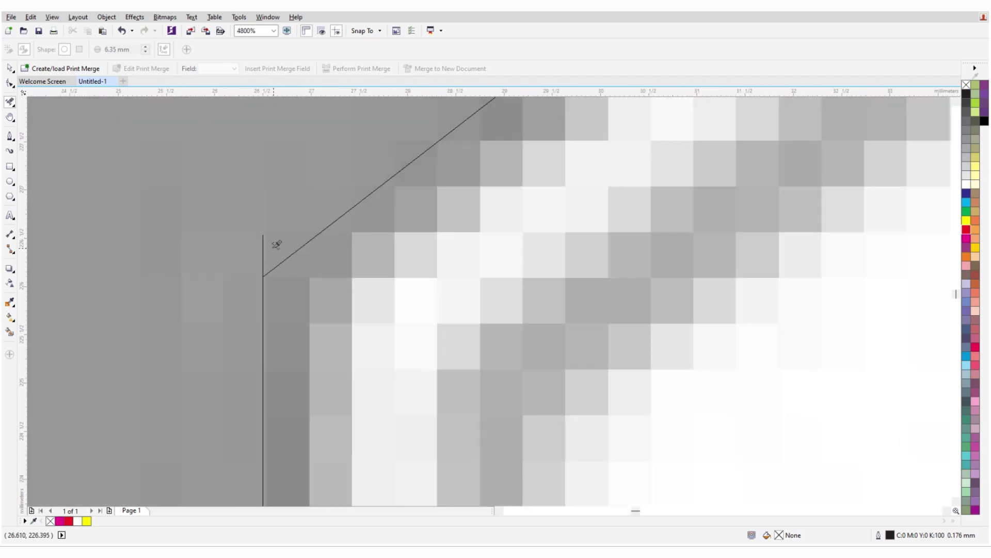
pyautogui.scroll(-3, 277, 244)
pyautogui.scroll(-2, 512, 431)
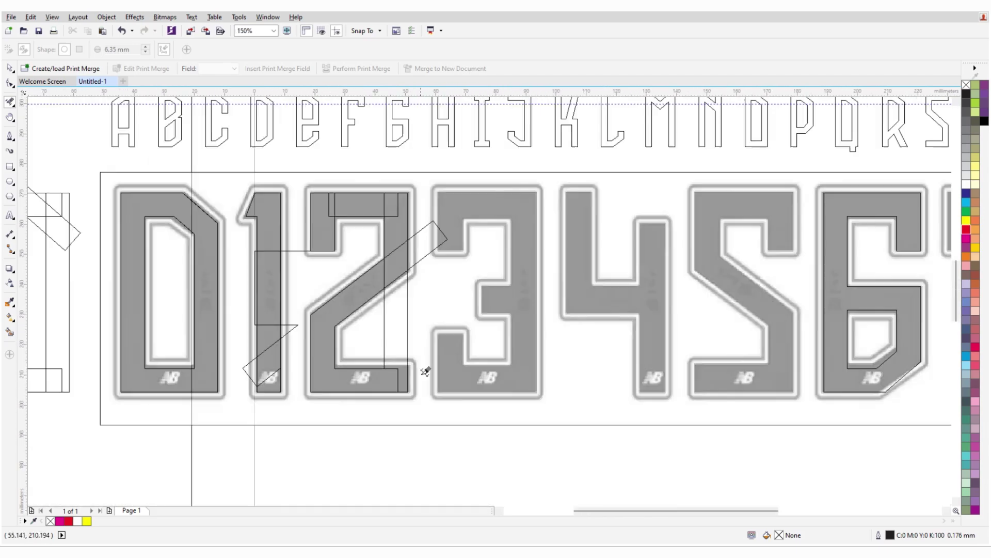
# - Draw a rectangle above the foot of the 2 and delete the segments crossing the foot so it ends at the right edge
pyautogui.scroll(1, 398, 375)
pyautogui.scroll(1, 410, 373)
pyautogui.click(10, 166)
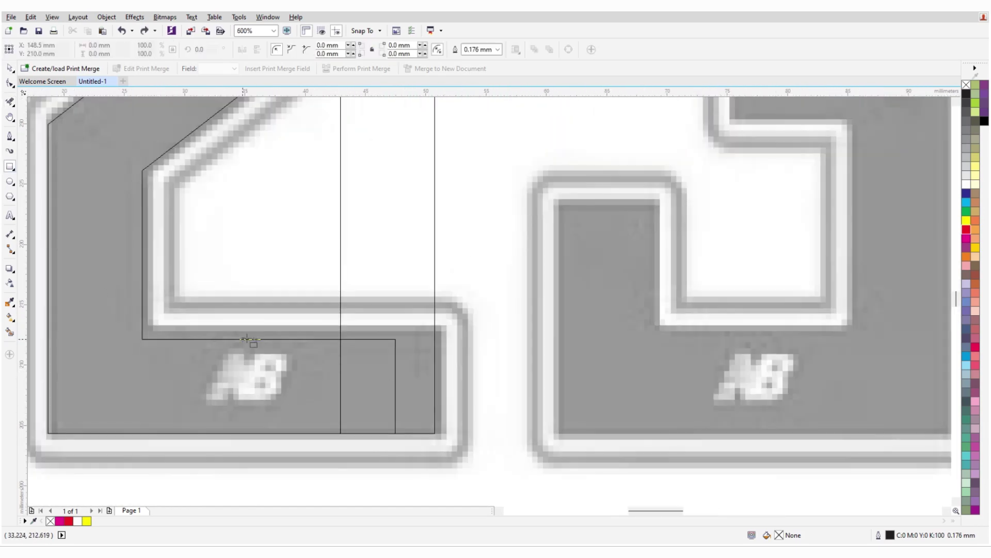
pyautogui.moveTo(264, 339); pyautogui.dragTo(567, 236)
pyautogui.press('x')
pyautogui.moveTo(513, 274)
pyautogui.mouseDown()
pyautogui.moveTo(521, 411)
pyautogui.moveTo(411, 364)
pyautogui.mouseUp()
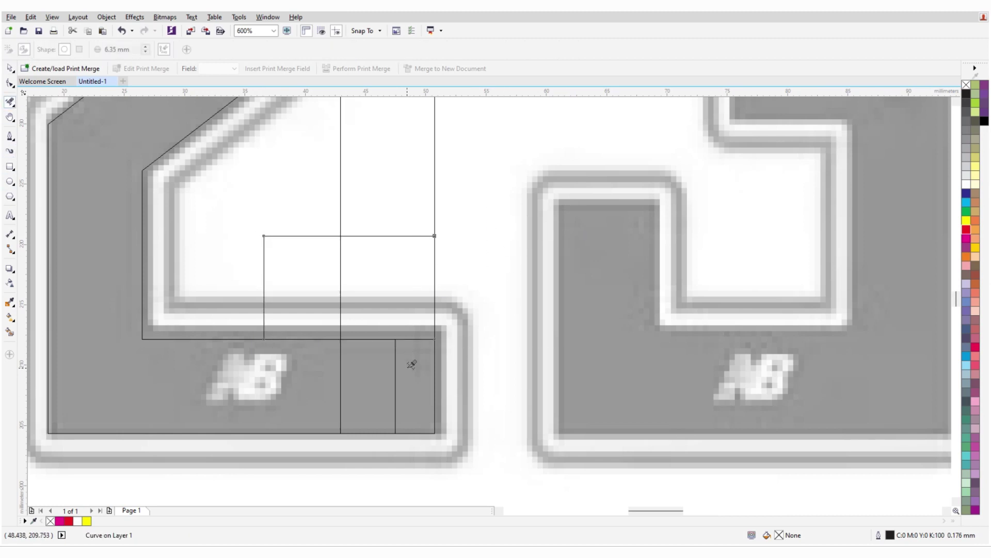
pyautogui.scroll(-2, 406, 250)
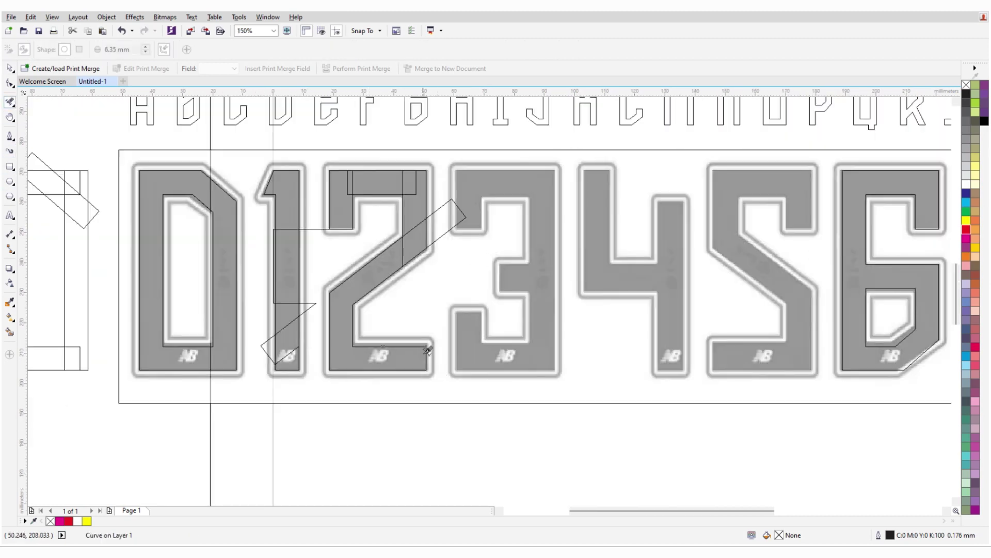
# - Delete the remaining inner segments in the top bar and right stem of the 2, leaving only its outline
pyautogui.scroll(3, 500, 281)
pyautogui.scroll(-1, 471, 144)
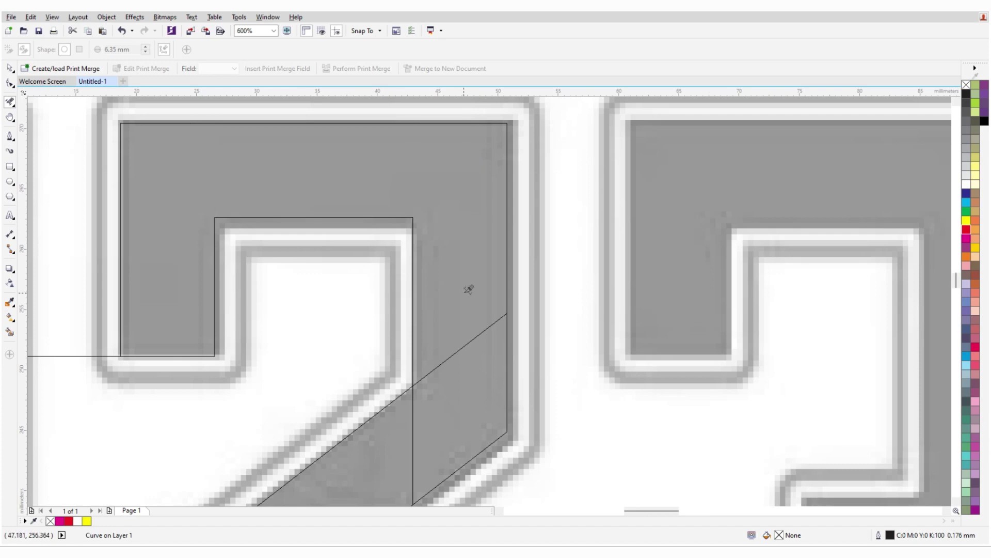
pyautogui.scroll(-2, 417, 443)
pyautogui.scroll(1, 420, 332)
# - Smart-fill the closed outline of the 2 with magenta and no outline, and switch the display mode to Enhanced
pyautogui.click(10, 331)
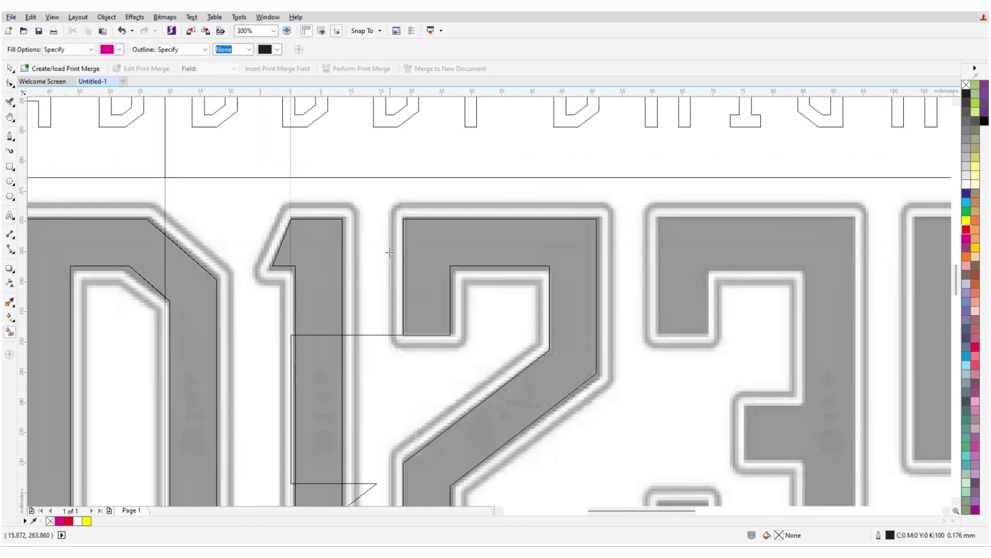
pyautogui.click(447, 253)
pyautogui.click(53, 17)
pyautogui.click(77, 72)
# - Delete the leftover rectangle outline between the 1 and the 2 and select the filled 2
pyautogui.scroll(-1, 377, 266)
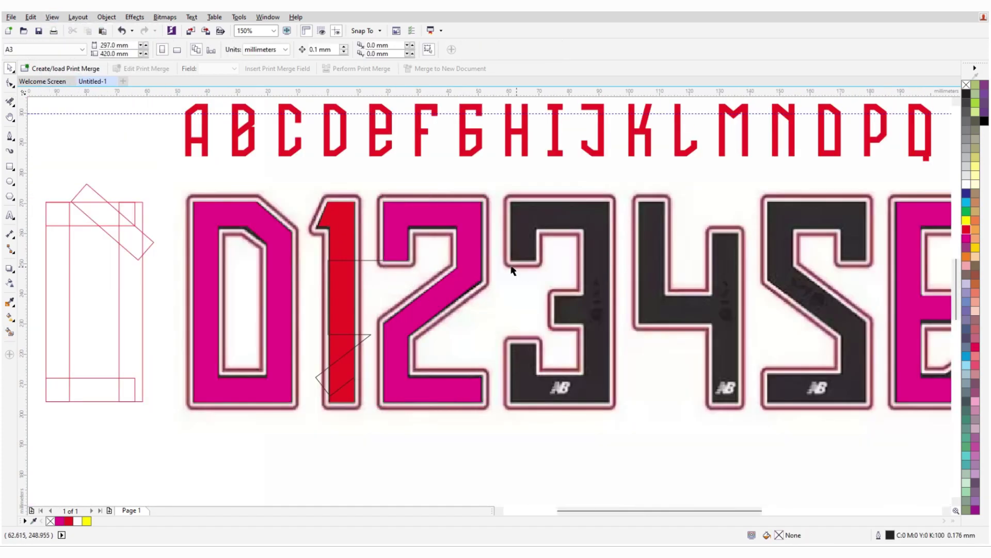
pyautogui.scroll(1, 376, 265)
pyautogui.click(369, 267)
pyautogui.scroll(-1, 465, 269)
pyautogui.scroll(1, 569, 271)
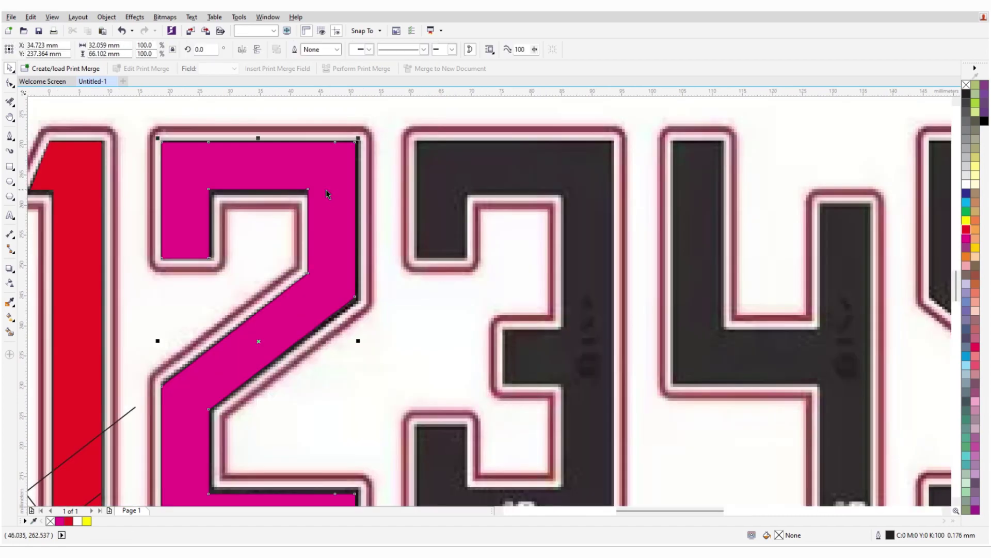
# - Copy the filled 2, mirror the copy horizontally and fit it over the reference 5
pyautogui.moveTo(261, 320); pyautogui.dragTo(742, 320)
pyautogui.scroll(-1, 422, 230)
pyautogui.click(242, 49)
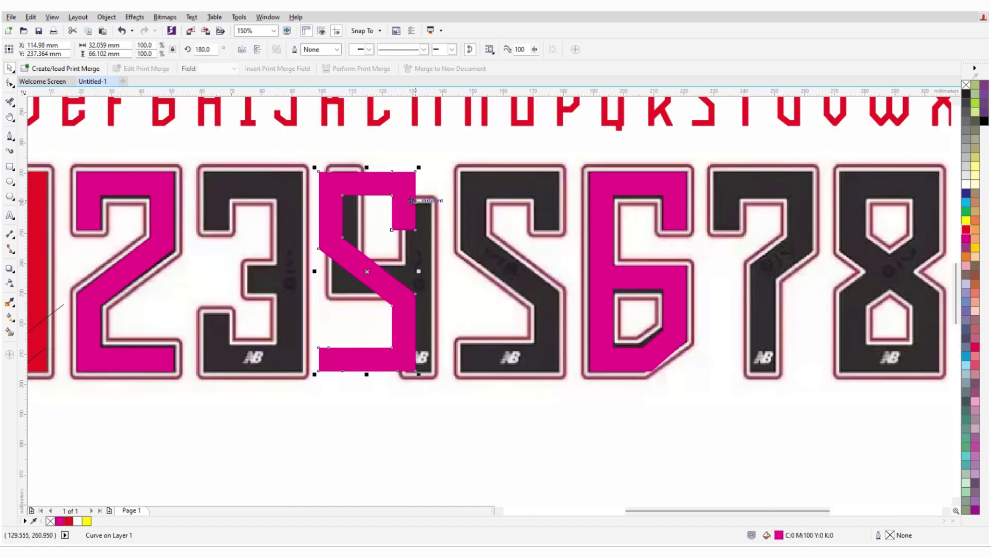
pyautogui.moveTo(399, 220); pyautogui.dragTo(538, 220)
# - Place a copy of the magenta 5 over the reference 7 and mirror it horizontally
pyautogui.scroll(-1, 538, 219)
pyautogui.scroll(1, 702, 219)
pyautogui.moveTo(385, 205); pyautogui.dragTo(640, 205)
pyautogui.click(243, 50)
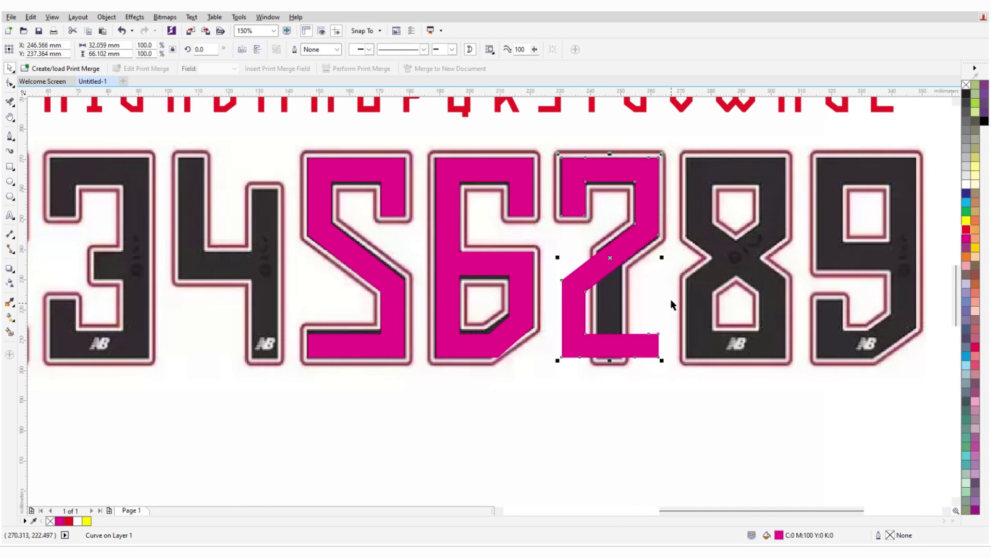
# - Draw a 7.8 by 12.3 mm rectangle, align it to the bottom centre of the copy on the 7, and stretch it to about 45 mm tall
pyautogui.moveTo(562, 178); pyautogui.dragTo(586, 214)
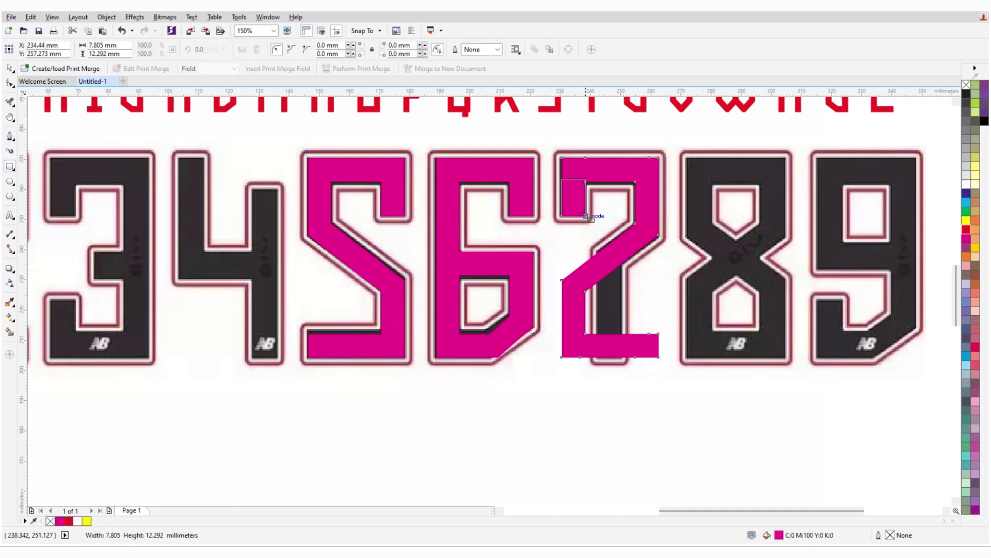
pyautogui.keyDown('shift'); pyautogui.click(627, 176); pyautogui.keyUp('shift')
pyautogui.press('b')
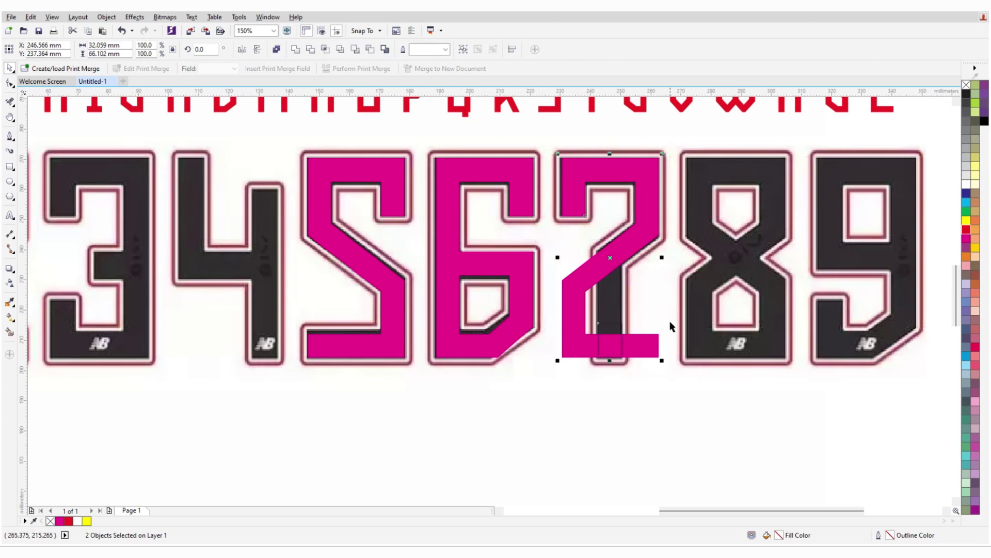
pyautogui.click(611, 343)
pyautogui.press('Escape')
pyautogui.click(610, 345)
pyautogui.moveTo(611, 332); pyautogui.dragTo(611, 222)
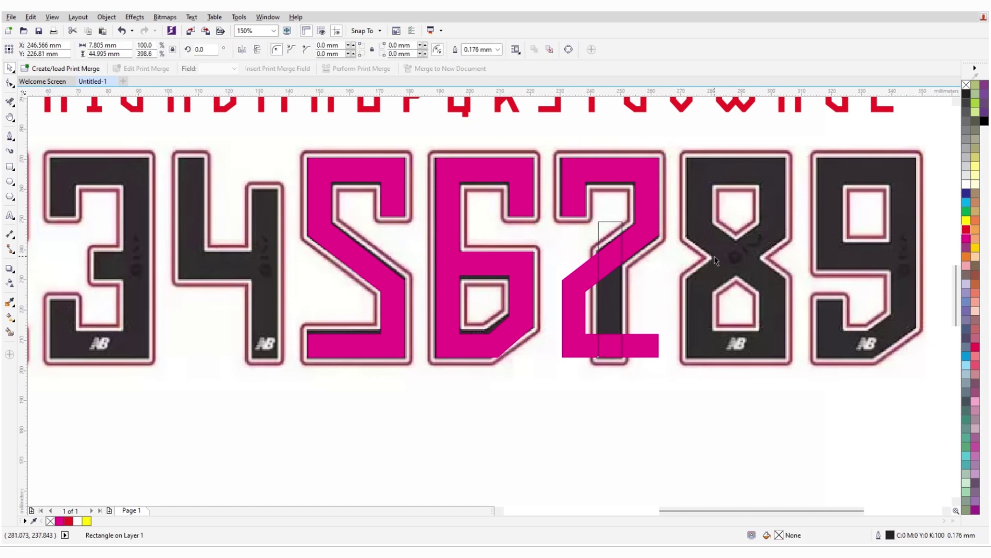
# - Switch to Wireframe and delete the surplus segments of the 2 shape and the stem, leaving the outline of the 7
pyautogui.press('Escape')
pyautogui.click(52, 17)
pyautogui.click(75, 40)
pyautogui.scroll(2, 641, 243)
pyautogui.click(671, 260)
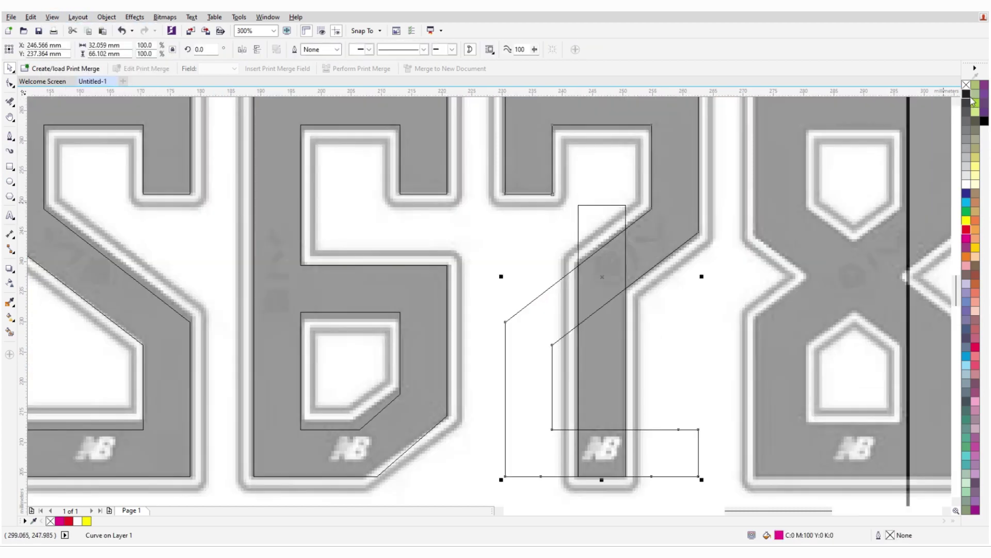
pyautogui.click(10, 102)
pyautogui.moveTo(504, 299); pyautogui.dragTo(579, 476)
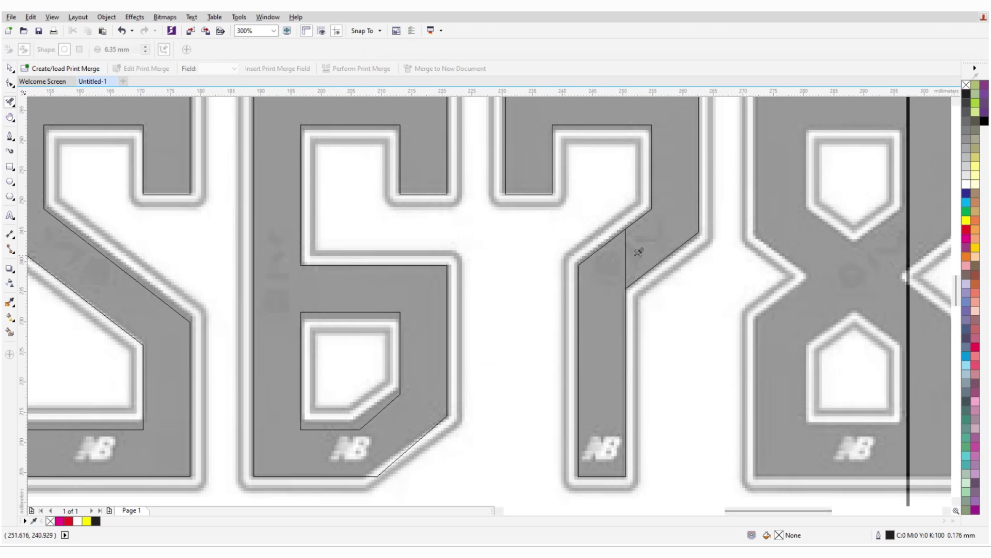
pyautogui.press('space')
# - Switch the display mode back to Enhanced
pyautogui.click(52, 17)
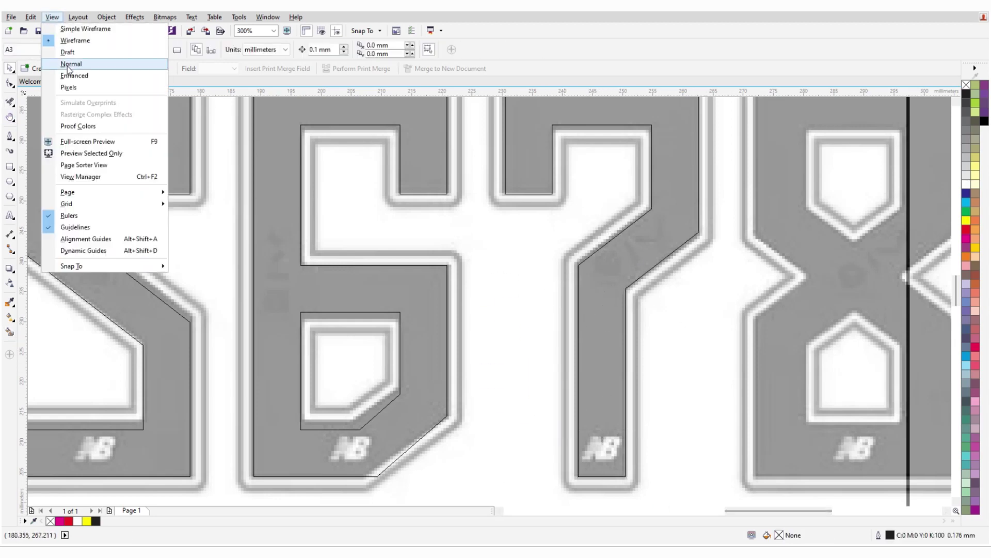
pyautogui.click(71, 64)
pyautogui.scroll(-4, 708, 281)
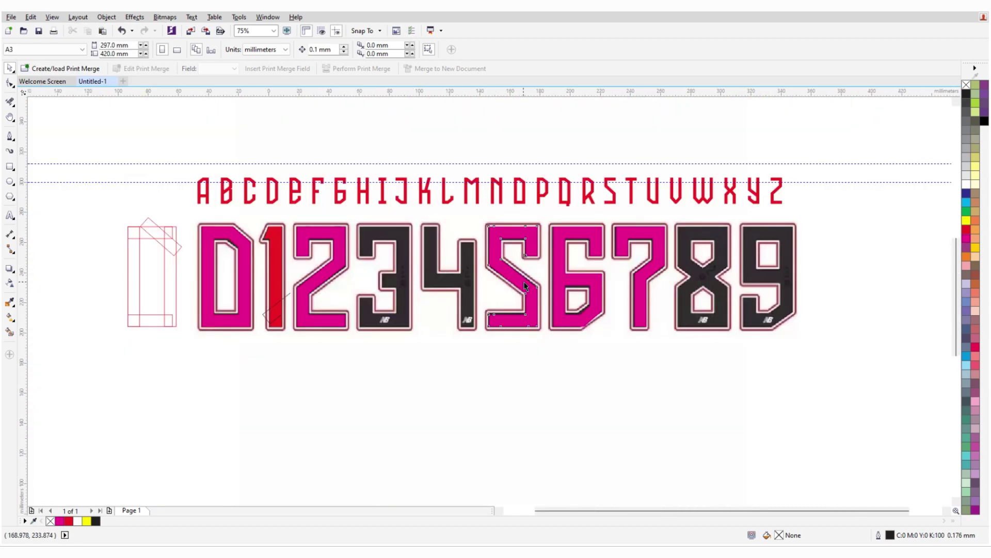
# - Build the 8 over its reference from a copy of the 5 and a horizontally mirrored duplicate
pyautogui.click(526, 285)
pyautogui.scroll(4, 702, 279)
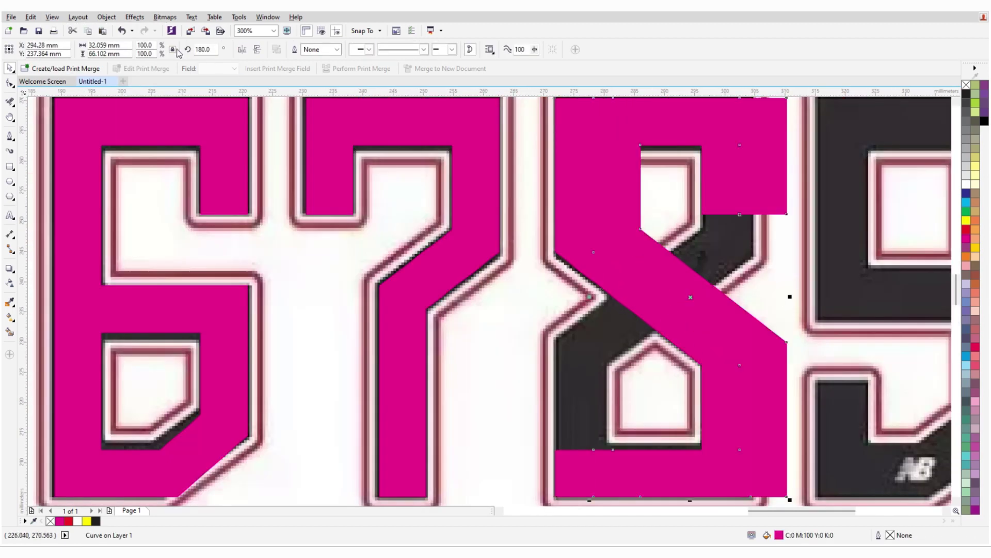
pyautogui.click(242, 49)
pyautogui.click(583, 214)
pyautogui.press('Delete')
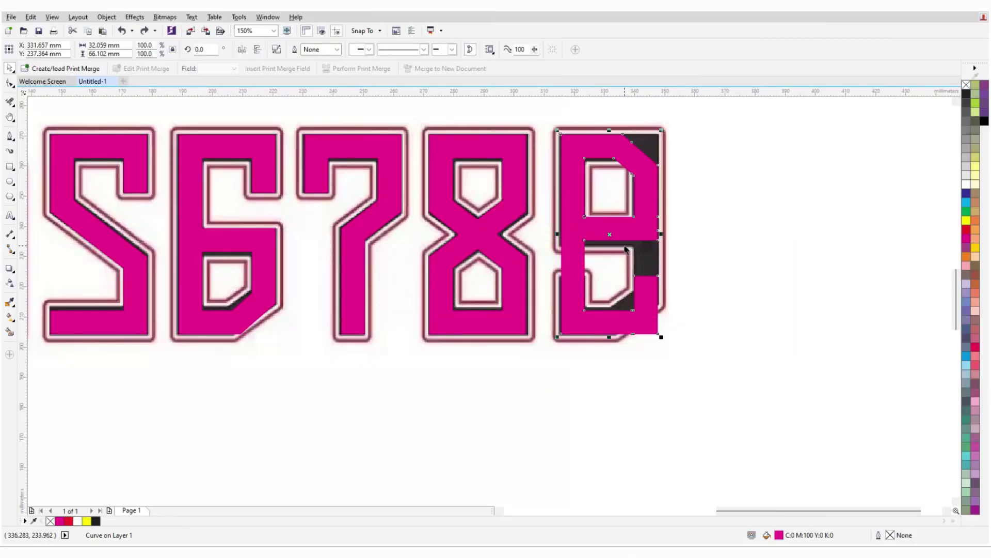
# - Undo the vertical flip and the horizontal mirroring tried on the 6 copy over the reference 9
pyautogui.hotkey('ctrl', 'z')
pyautogui.click(245, 52)
pyautogui.hotkey('ctrl', 'z')
pyautogui.scroll(-1, 696, 273)
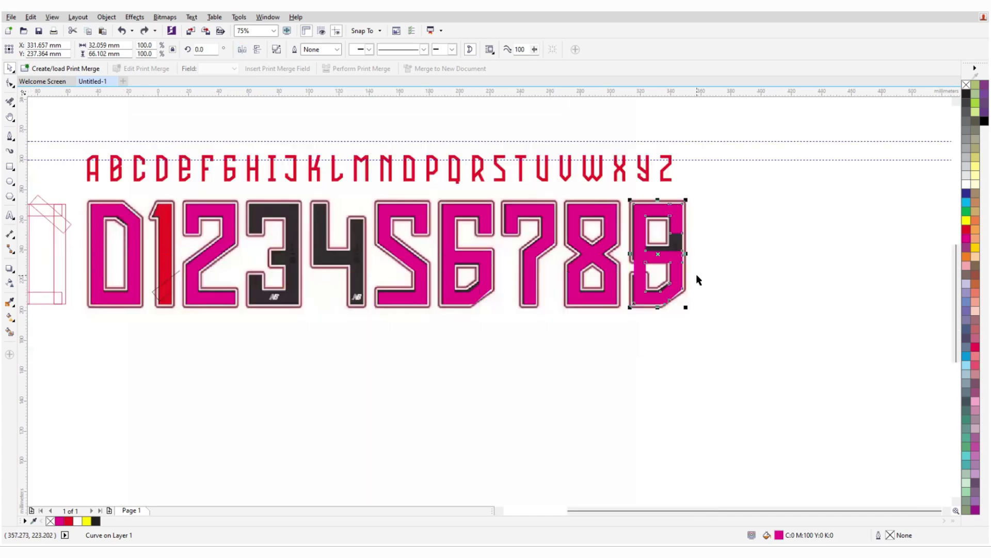
# - Switch to Wireframe, select the middle-bar nodes of the 6 copy on the 9 and move them up 2 mm
pyautogui.scroll(2, 695, 273)
pyautogui.click(52, 17)
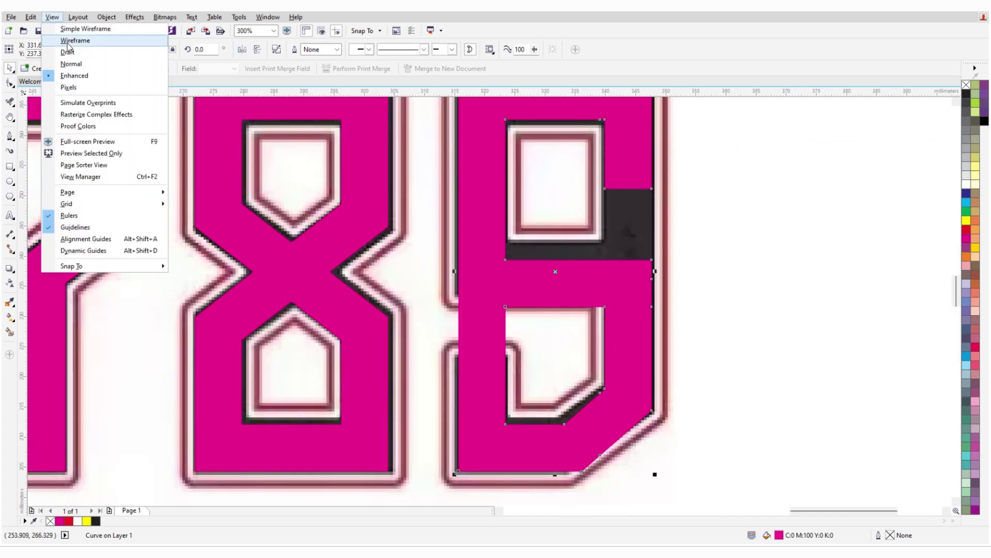
pyautogui.click(73, 38)
pyautogui.click(611, 263)
pyautogui.moveTo(695, 242); pyautogui.dragTo(496, 294)
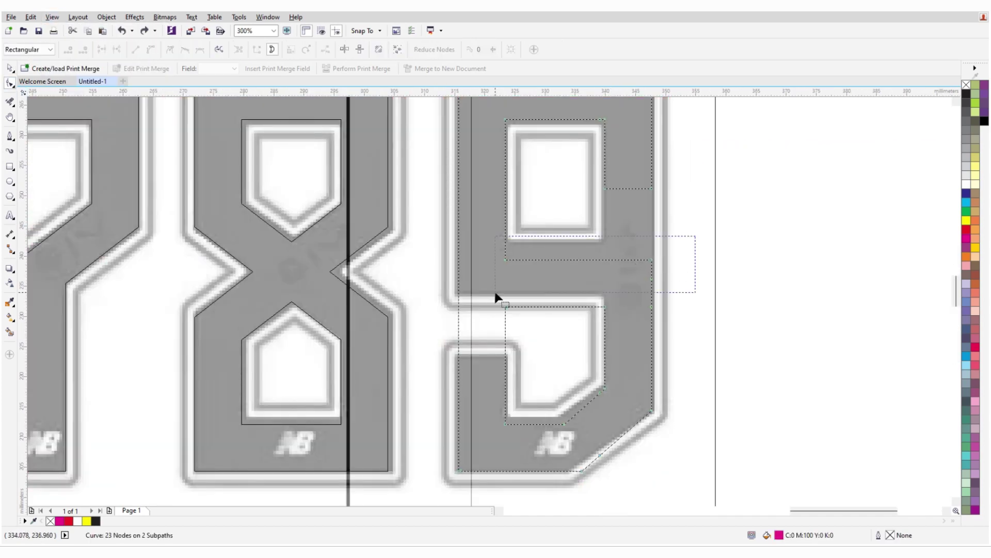
pyautogui.scroll(-1, 729, 297)
pyautogui.scroll(1, 729, 296)
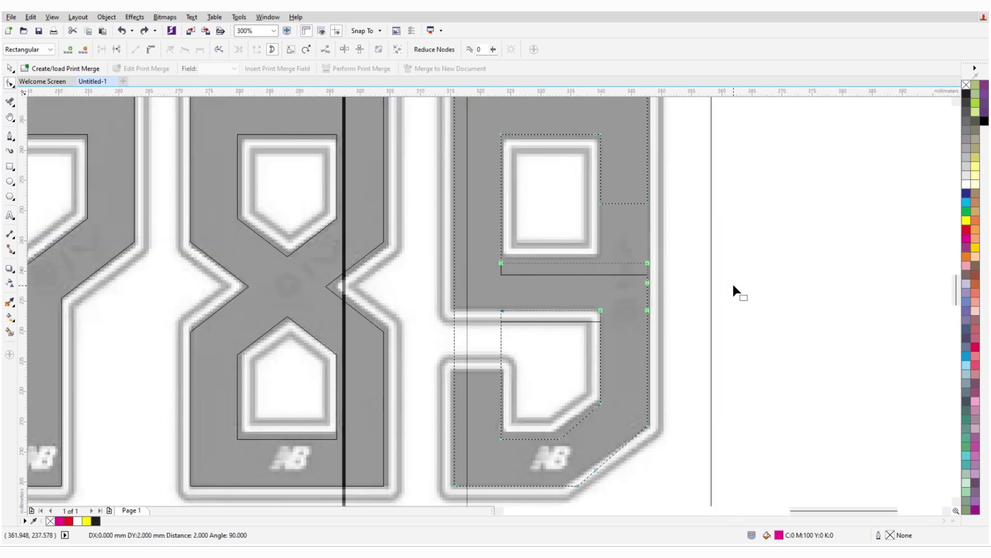
# - Draw a rectangle spanning the height of the 9's lower left gap and stretch it to about 16.1 by 10.9 mm across the opening
pyautogui.scroll(-1, 739, 287)
pyautogui.click(10, 166)
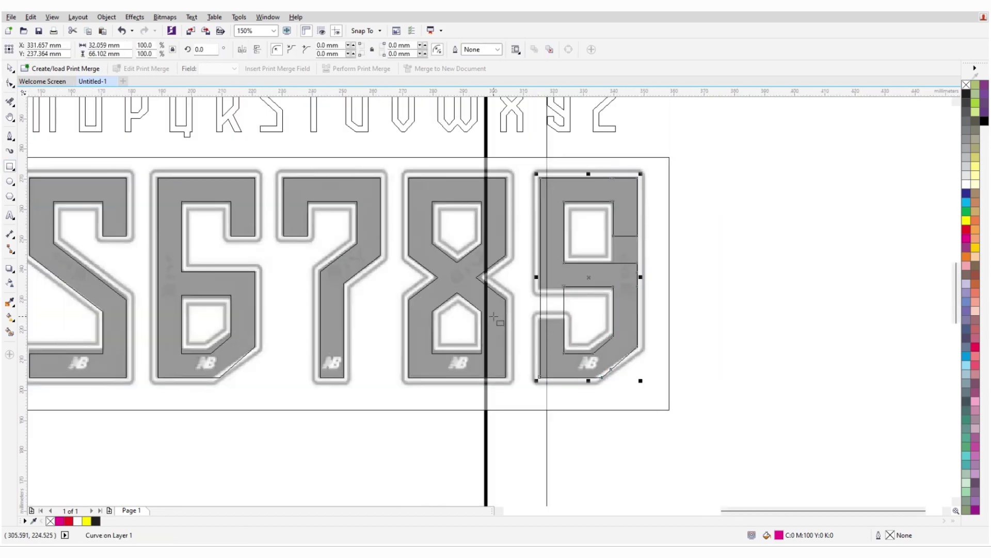
pyautogui.scroll(-1, 499, 323)
pyautogui.scroll(3, 553, 326)
pyautogui.moveTo(556, 325); pyautogui.dragTo(541, 323)
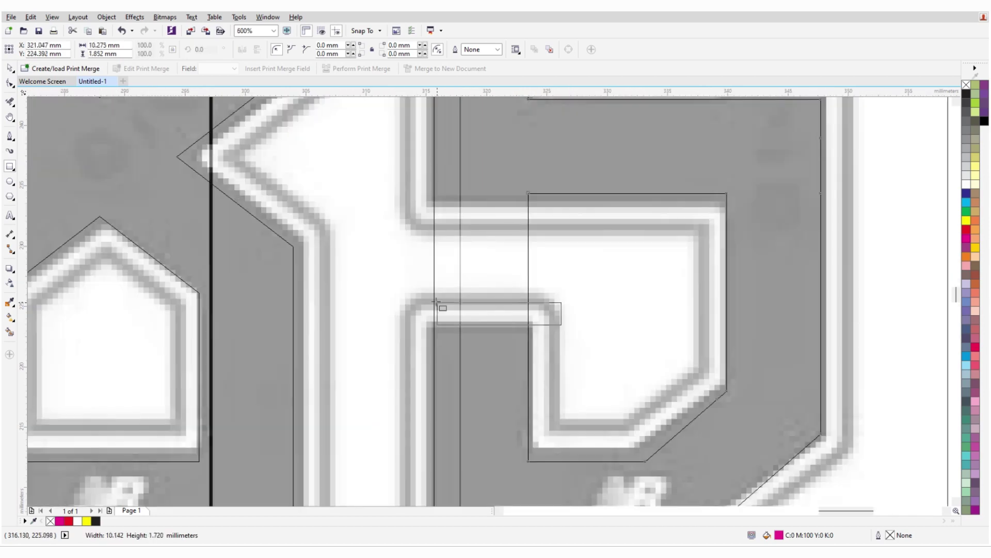
pyautogui.moveTo(403, 200); pyautogui.dragTo(555, 193)
pyautogui.press('space')
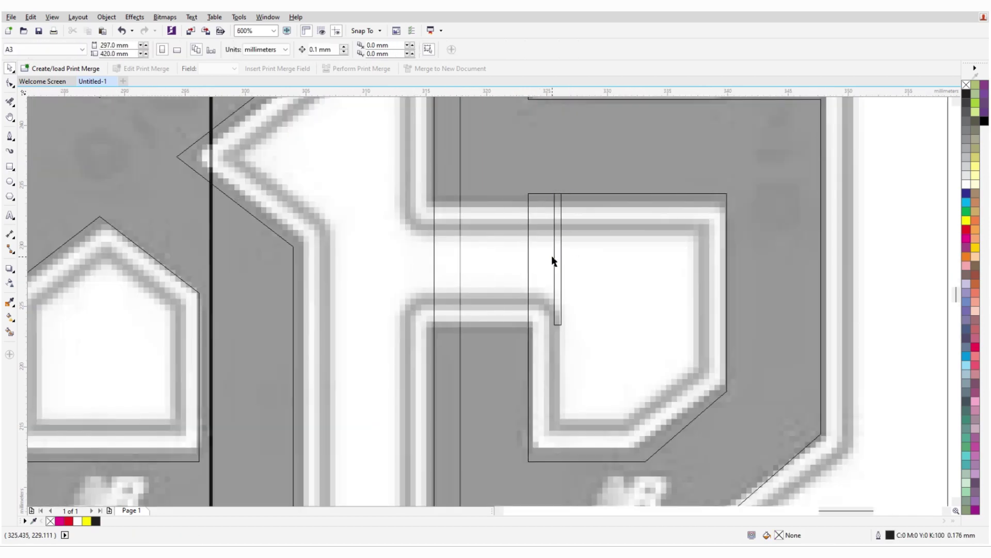
pyautogui.click(552, 256)
pyautogui.moveTo(551, 258); pyautogui.dragTo(367, 257)
# - Trim the 9 with the rectangle to open the gap on its left side
pyautogui.keyDown('shift'); pyautogui.click(534, 151); pyautogui.keyUp('shift')
pyautogui.click(310, 50)
pyautogui.scroll(-4, 487, 250)
# - Draw a rectangle bridging the gap in the 9's right stem and select it together with the 9
pyautogui.press('F6')
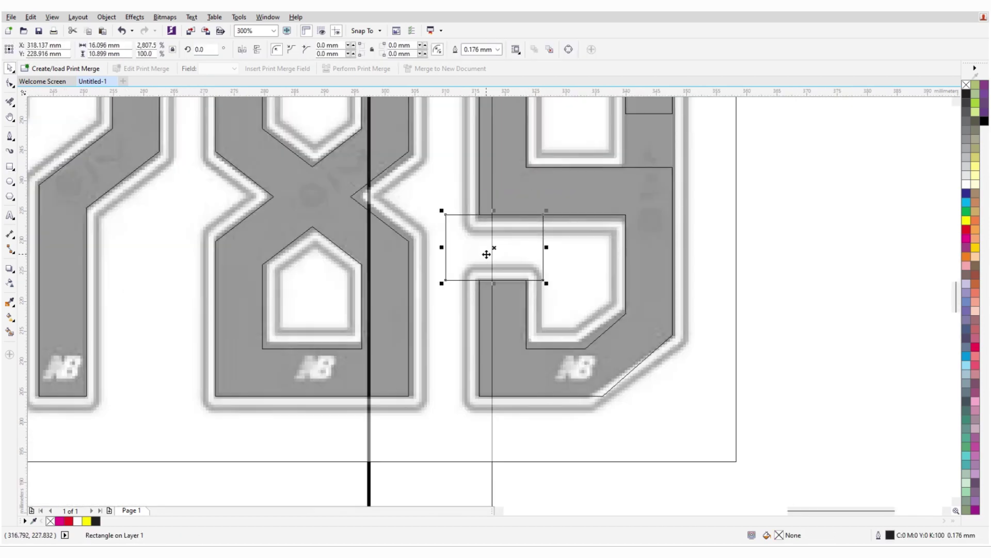
pyautogui.scroll(2, 599, 203)
pyautogui.moveTo(537, 164); pyautogui.dragTo(587, 285)
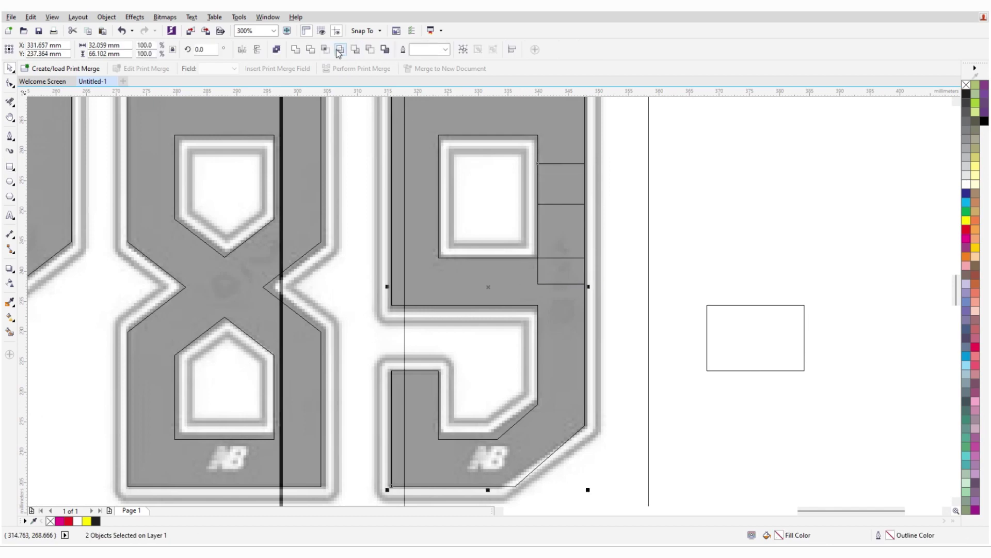
pyautogui.scroll(-4, 671, 290)
pyautogui.scroll(2, 157, 260)
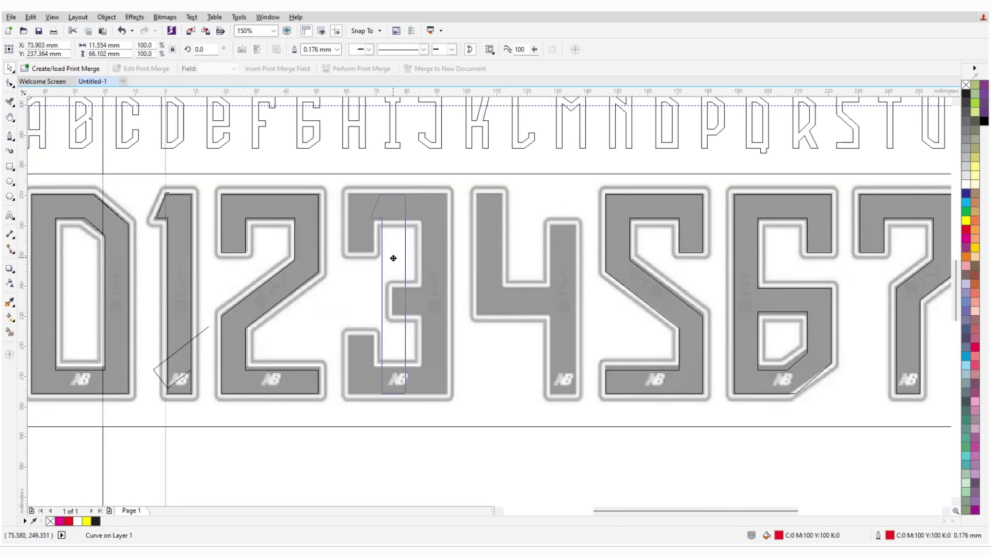
pyautogui.hotkey('ctrl', 'z')
# - Build the 3's right stem from two overlapping vertical bars 7.805 mm wide and 62.516 mm tall
pyautogui.click(15, 167)
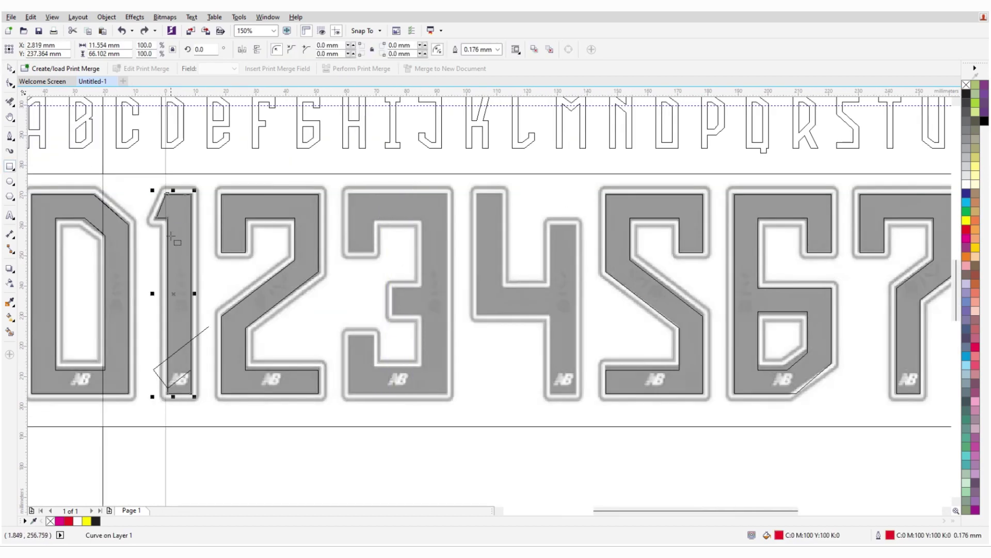
pyautogui.moveTo(423, 194); pyautogui.dragTo(445, 262)
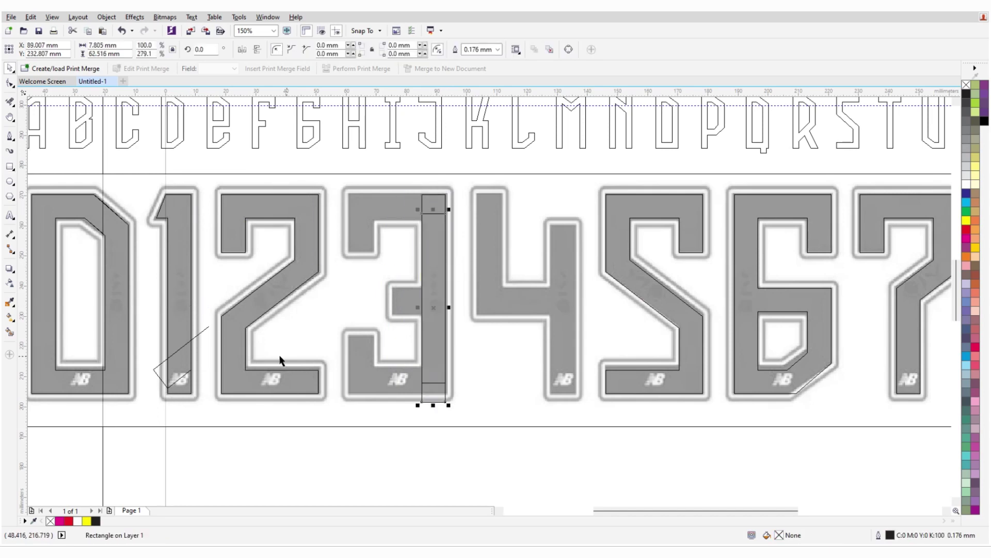
pyautogui.keyDown('shift'); pyautogui.click(403, 381); pyautogui.keyUp('shift')
pyautogui.click(446, 201)
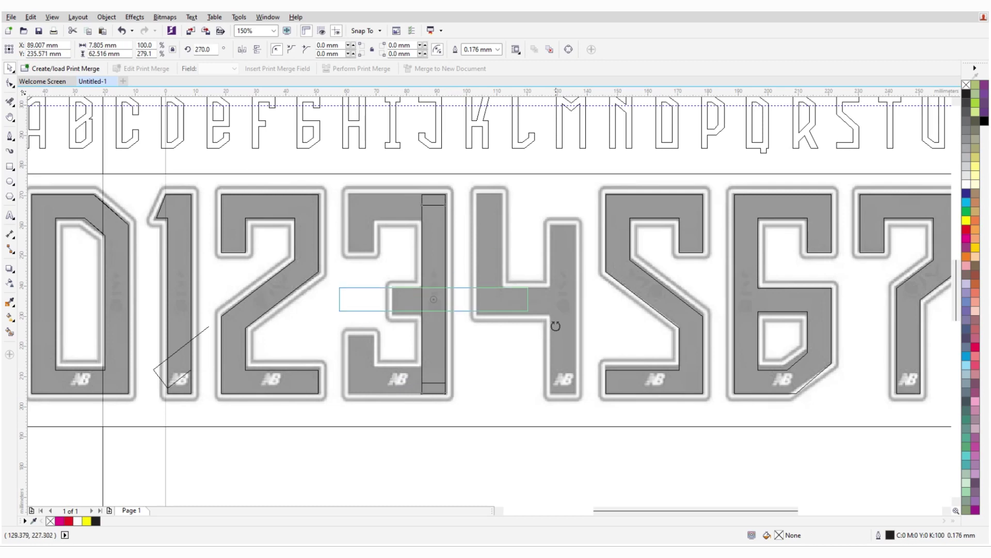
# - Rotate a copy of the stem bar to horizontal and shorten it to 15.522 mm to form the 3's middle arm
pyautogui.moveTo(555, 326); pyautogui.dragTo(553, 324)
pyautogui.scroll(2, 457, 302)
pyautogui.moveTo(154, 275); pyautogui.dragTo(261, 276)
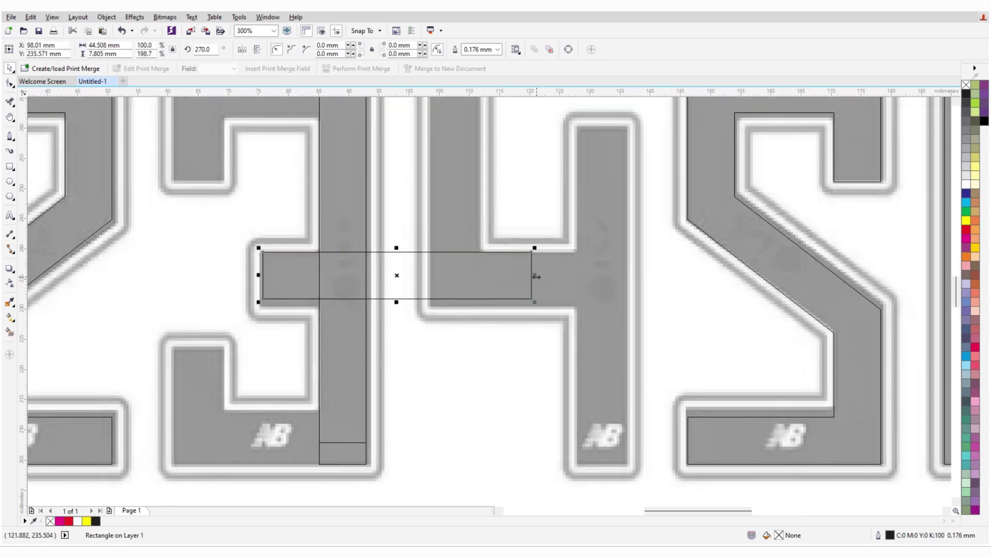
pyautogui.moveTo(536, 276); pyautogui.dragTo(370, 276)
pyautogui.scroll(-2, 432, 278)
# - Place a stem bar at the 3's left edge using a copy of the 2 as a width guide, and delete the guide
pyautogui.hotkey('ctrl', 'v')
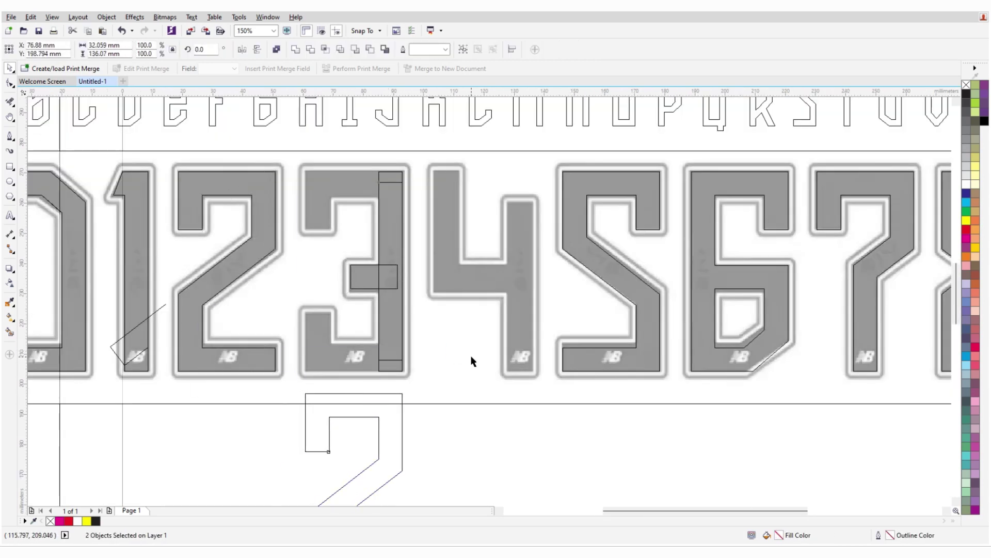
pyautogui.click(321, 221)
pyautogui.click(325, 292)
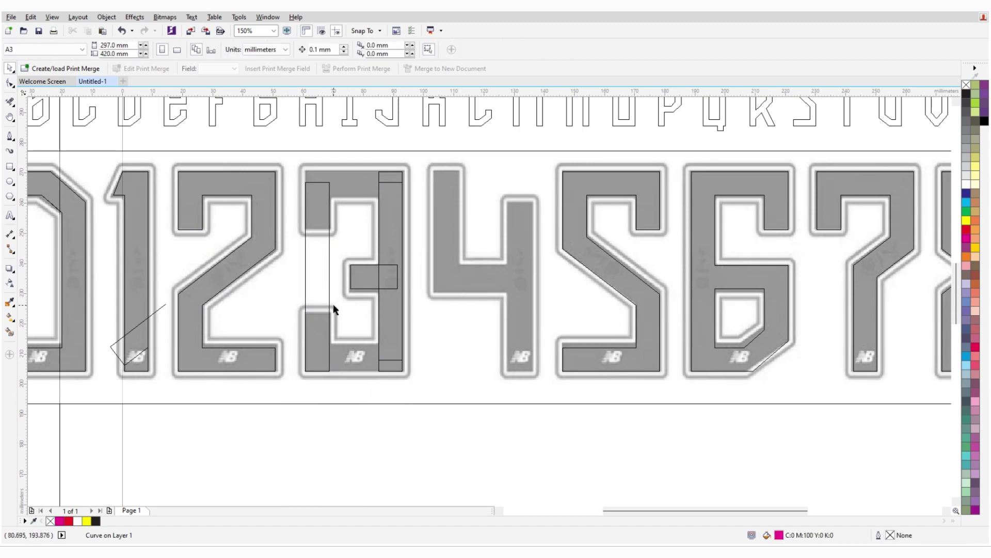
# - Make the 3's top and bottom bars from copies of the middle arm, extended to the left edge at about 27.7 mm wide
pyautogui.moveTo(363, 284); pyautogui.dragTo(364, 237)
pyautogui.click(312, 193)
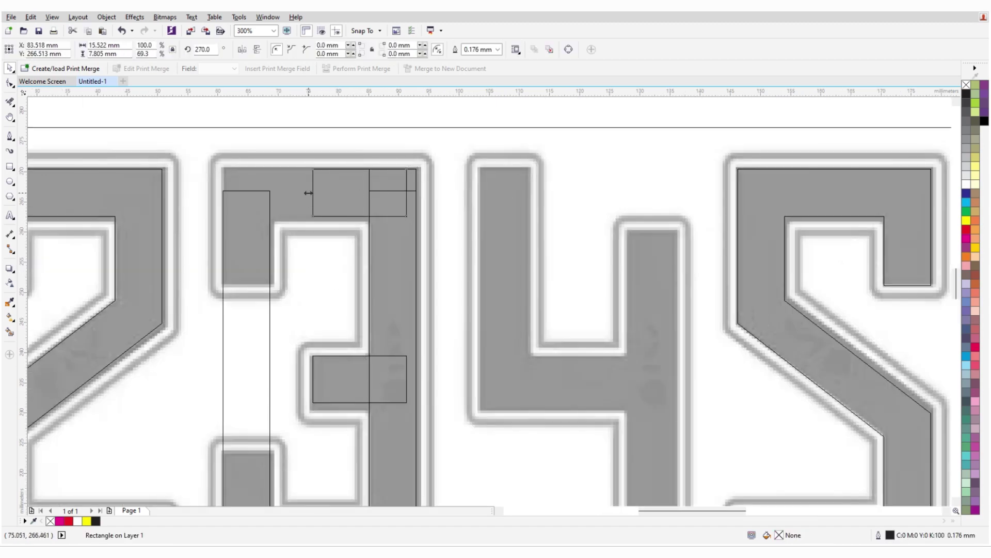
pyautogui.keyDown('shift'); pyautogui.click(262, 240); pyautogui.keyUp('shift')
pyautogui.scroll(-2, 363, 199)
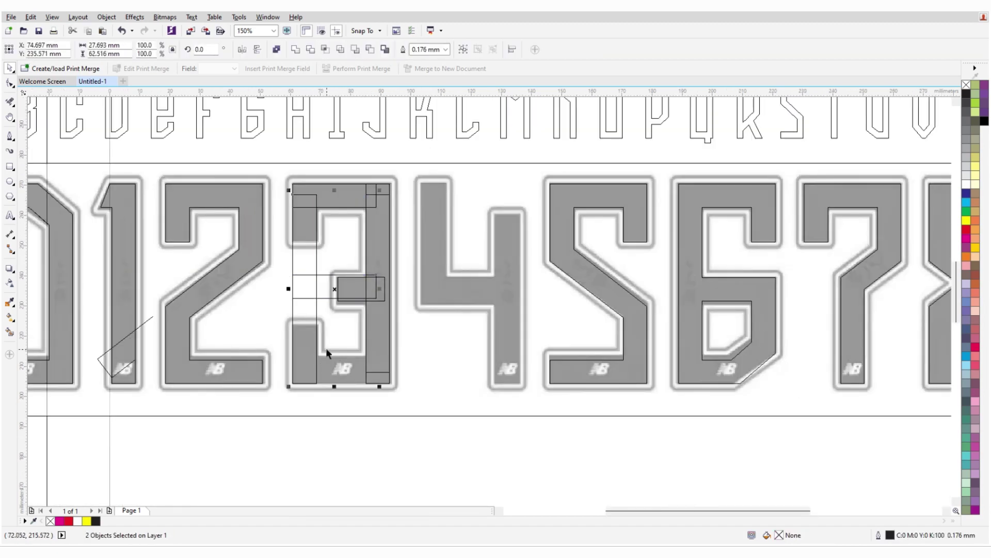
# - Draw a rectangle about 13 by 26.9 mm over the gap between the 3's two left arms
pyautogui.press('F6')
pyautogui.scroll(4, 409, 288)
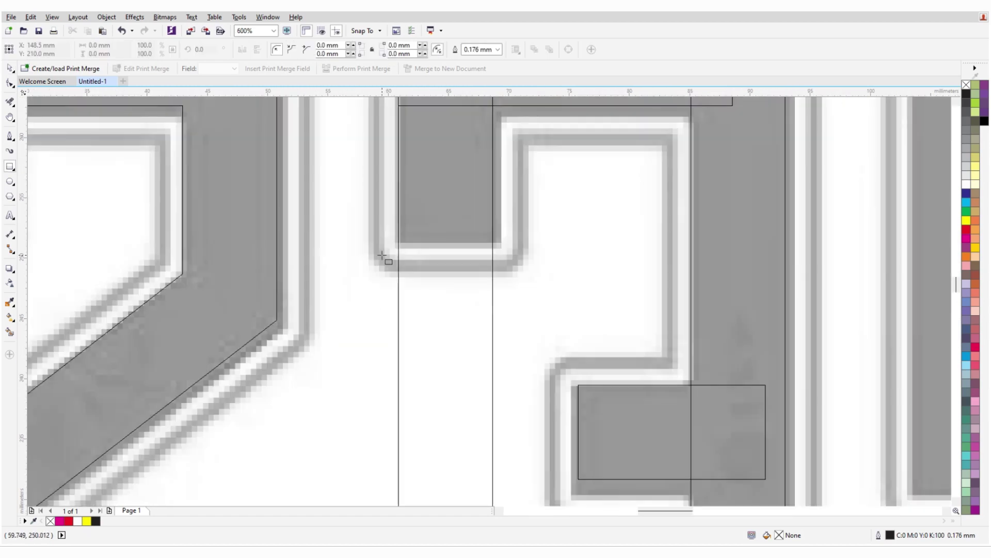
pyautogui.moveTo(375, 246); pyautogui.dragTo(531, 364)
pyautogui.scroll(-4, 459, 240)
pyautogui.press('space')
# - Extend the 3's left bar to the number's top edge and trim it with the gap rectangle
pyautogui.click(454, 222)
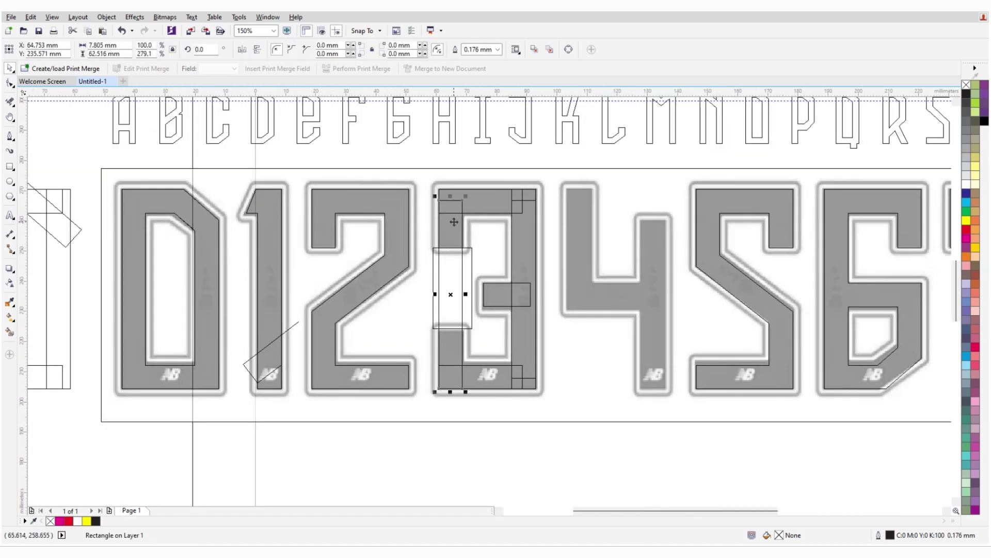
pyautogui.moveTo(452, 195); pyautogui.dragTo(452, 185)
pyautogui.scroll(2, 462, 247)
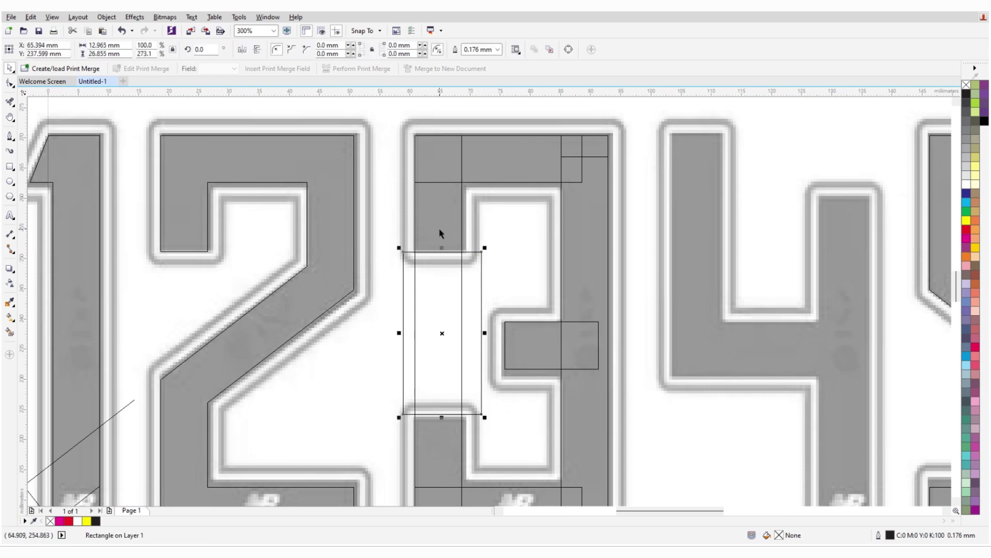
pyautogui.keyDown('shift'); pyautogui.click(461, 239); pyautogui.keyUp('shift')
pyautogui.click(312, 50)
pyautogui.scroll(-2, 387, 284)
pyautogui.hscroll(2, 476, 280)
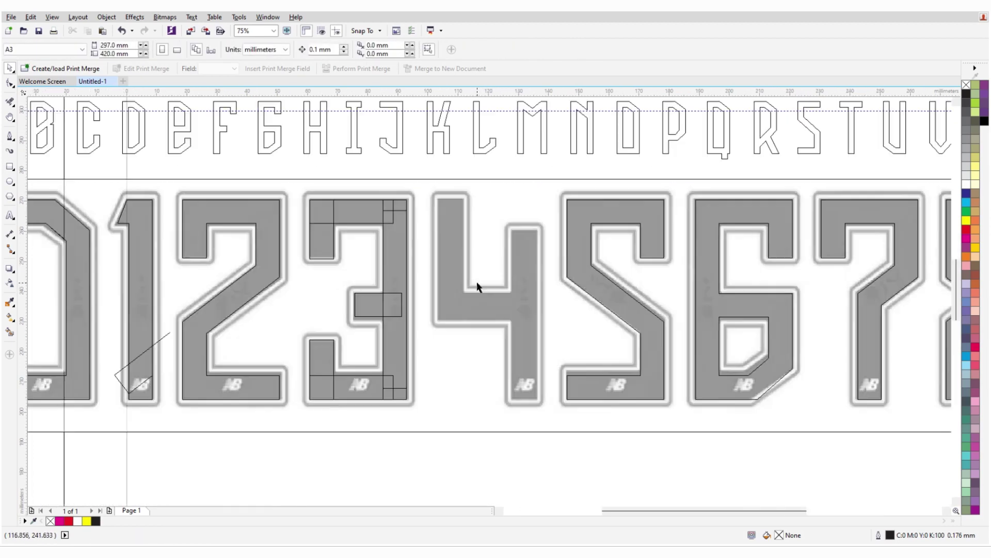
# - Select all six pieces of the 3 and weld them into one shape
pyautogui.click(294, 416)
pyautogui.moveTo(289, 186); pyautogui.dragTo(430, 444)
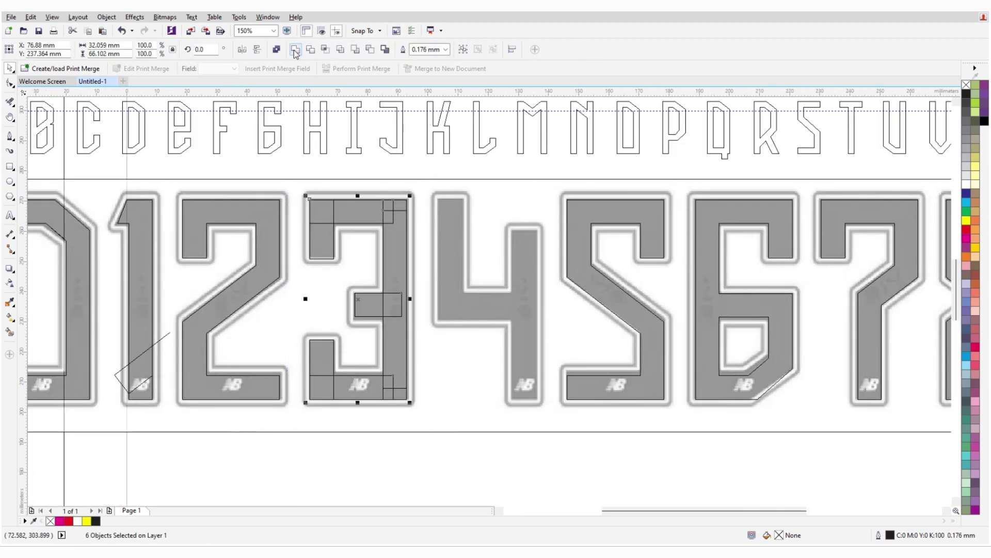
pyautogui.click(295, 50)
pyautogui.press('Escape')
# - Place a 7.805 by 18.697 mm bar on the 4's upper left arm and a copy of the 3 below as a width guide
pyautogui.moveTo(395, 265); pyautogui.dragTo(444, 266)
pyautogui.click(391, 224)
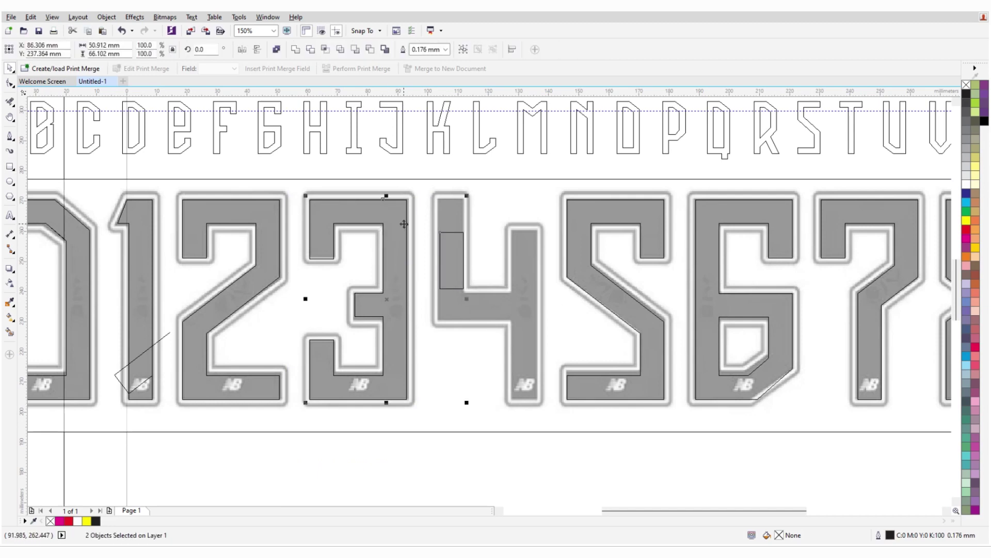
pyautogui.moveTo(391, 223); pyautogui.dragTo(524, 423)
# - Copy the bar to the 4's right stem, align it with the guide's right edge and stretch it to 55.4 mm tall
pyautogui.click(469, 332)
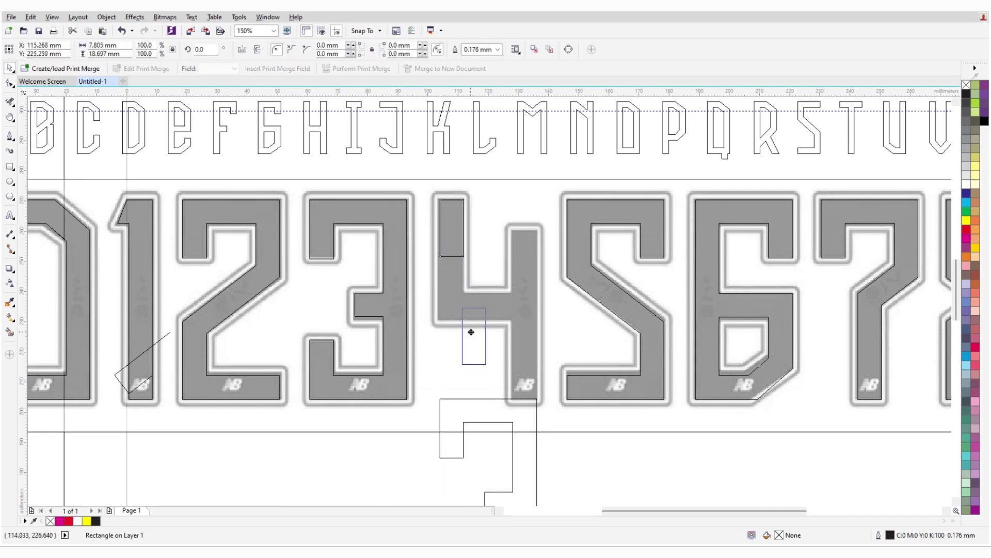
pyautogui.moveTo(469, 332); pyautogui.dragTo(516, 341)
pyautogui.click(546, 353)
pyautogui.click(543, 339)
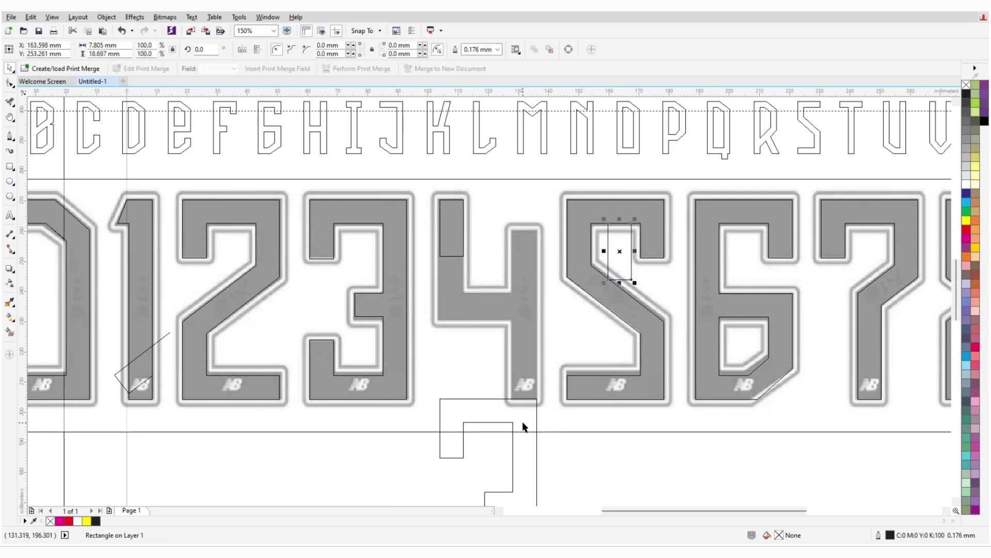
pyautogui.hotkey('ctrl', 'z')
pyautogui.hotkey('ctrl', 'z')
pyautogui.moveTo(529, 398); pyautogui.dragTo(529, 405)
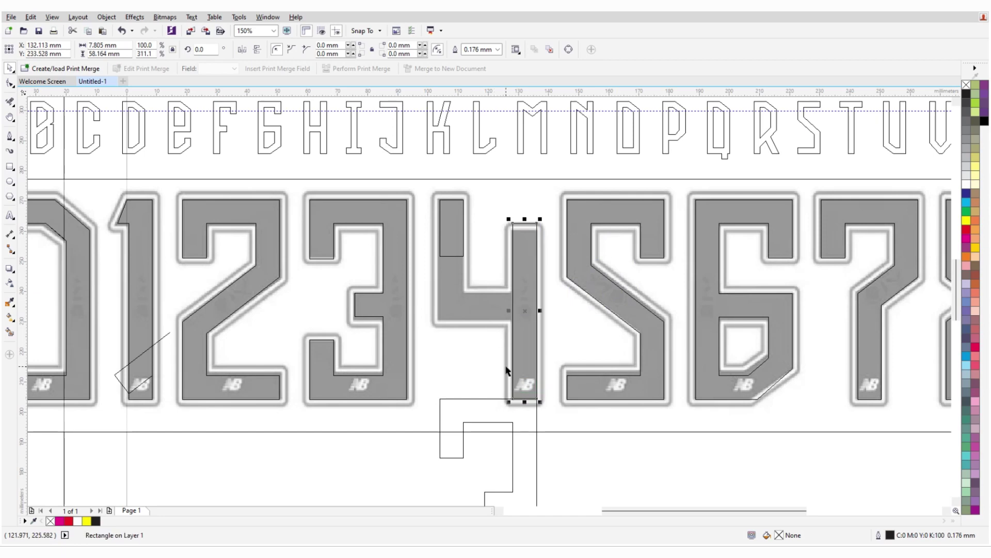
pyautogui.scroll(2, 529, 406)
pyautogui.scroll(-2, 652, 438)
pyautogui.scroll(2, 591, 192)
pyautogui.moveTo(591, 193); pyautogui.dragTo(591, 206)
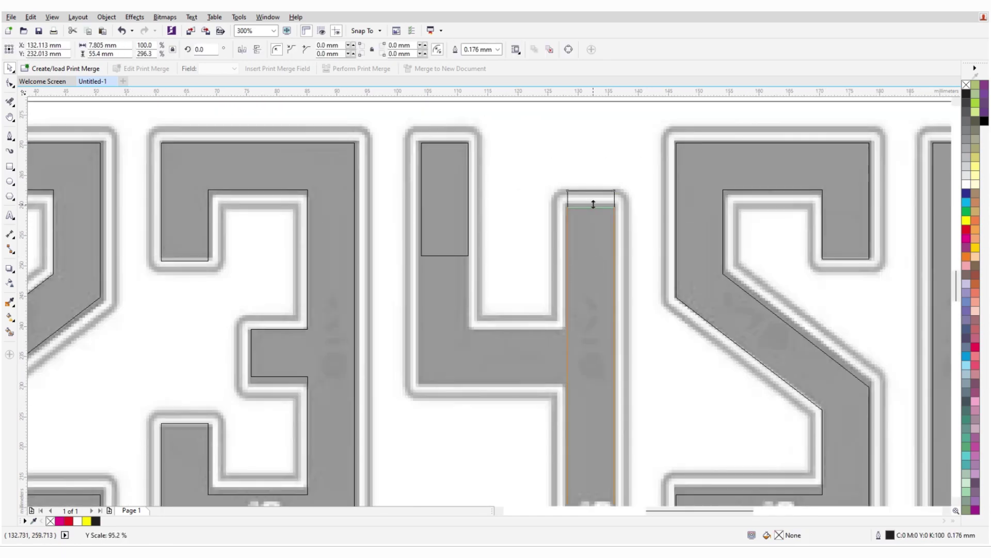
# - Extend the 4's left arm downward and trim its lower end level with the 3's middle arm, leaving it 38.747 mm tall
pyautogui.click(443, 243)
pyautogui.moveTo(449, 383); pyautogui.dragTo(448, 380)
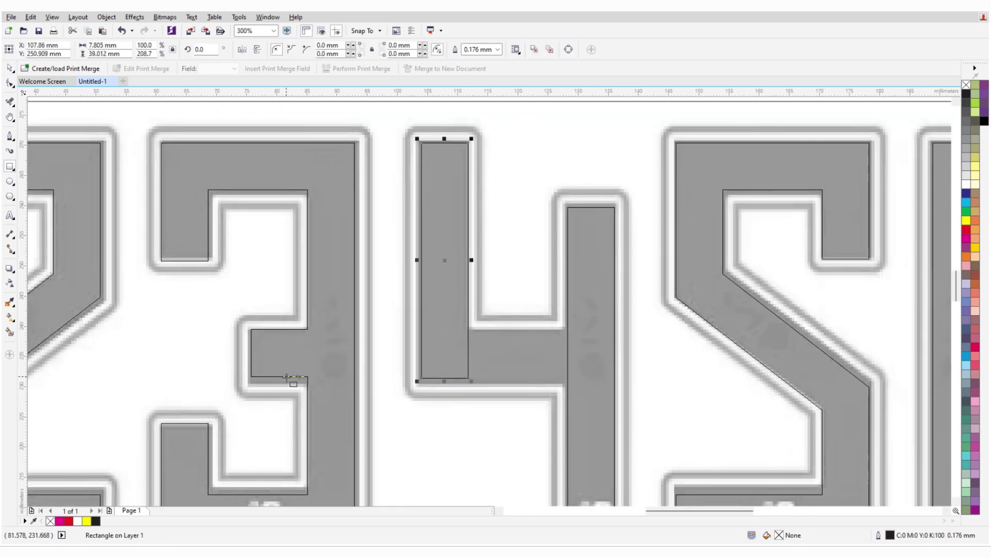
pyautogui.moveTo(287, 377); pyautogui.dragTo(489, 433)
pyautogui.keyDown('shift'); pyautogui.click(456, 343); pyautogui.keyUp('shift')
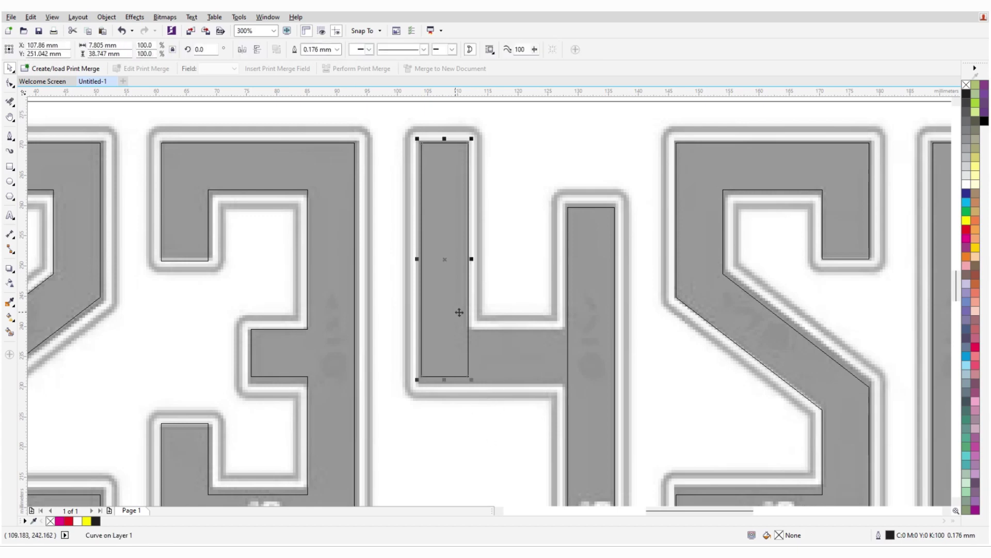
# - Rotate a copy of the left arm to horizontal and fit it as the 4's crossbar, shortened to end inside the right stem
pyautogui.moveTo(456, 312); pyautogui.dragTo(497, 312)
pyautogui.moveTo(552, 286); pyautogui.dragTo(456, 310)
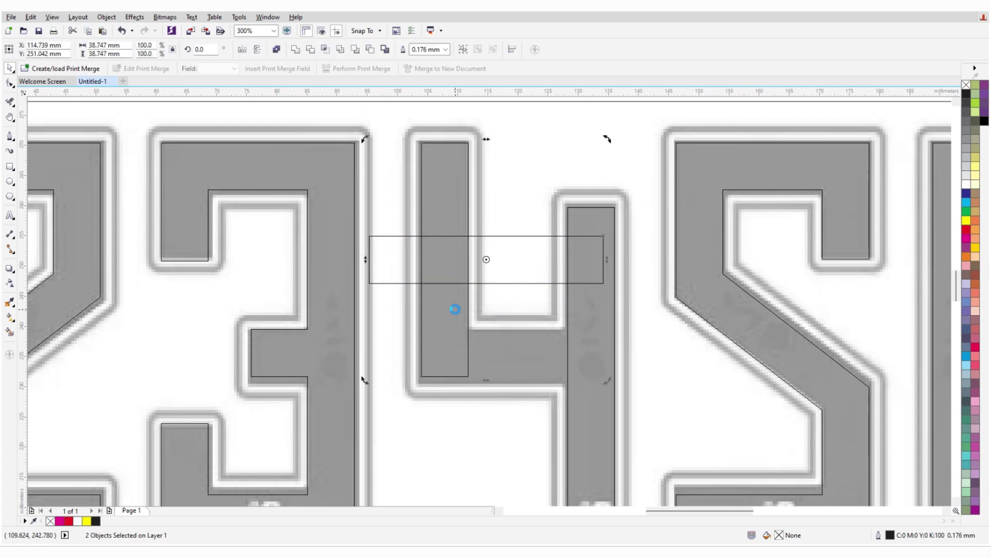
pyautogui.moveTo(614, 283); pyautogui.dragTo(599, 352)
# - Switch to Normal view and weld the three pieces of the 4 together
pyautogui.click(52, 17)
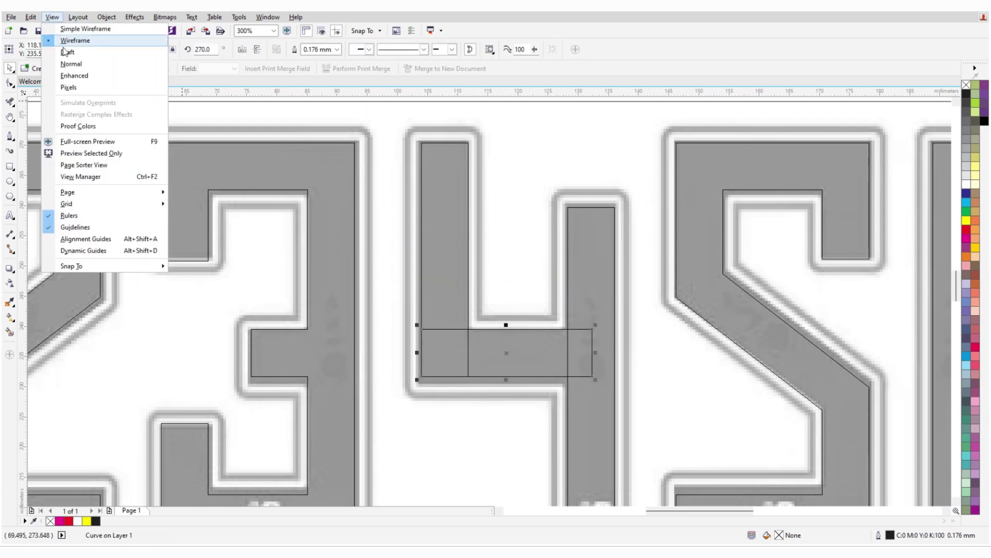
pyautogui.click(78, 73)
pyautogui.moveTo(527, 398); pyautogui.dragTo(383, 121)
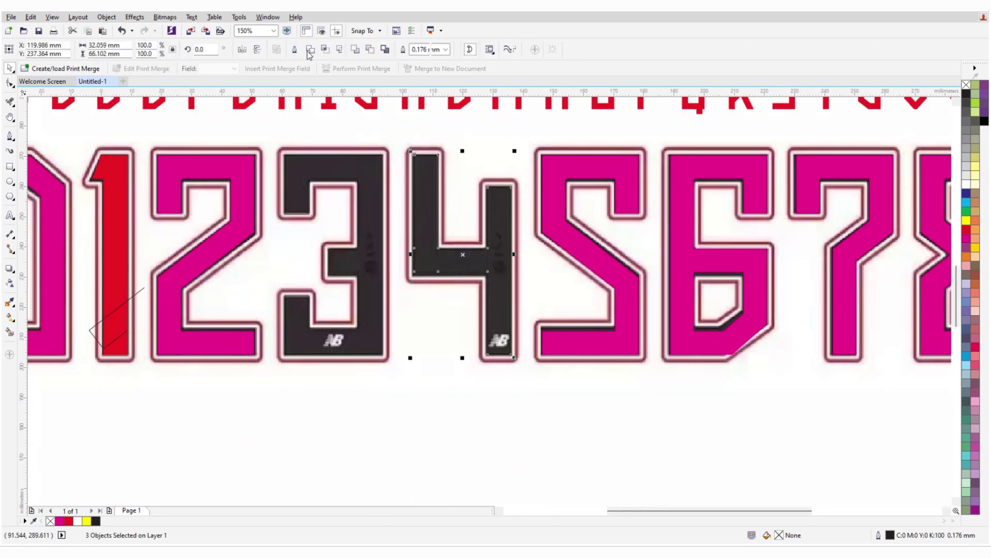
# - Select the 3 together with the 4 and fill both red
pyautogui.keyDown('shift'); pyautogui.click(336, 243); pyautogui.keyUp('shift')
pyautogui.click(967, 229)
pyautogui.scroll(-2, 394, 261)
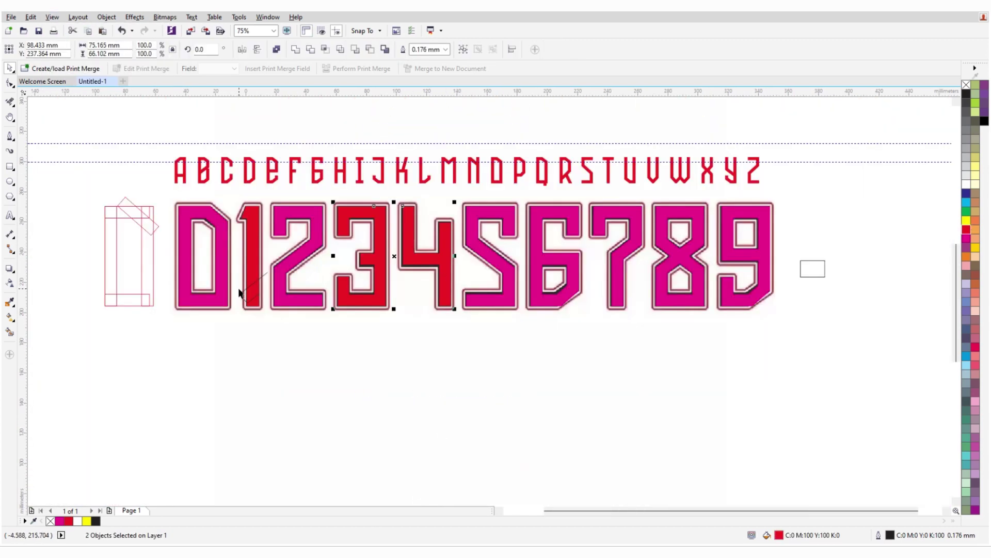
# - Duplicate all ten numbers below the originals, fill the copies black and group them
pyautogui.click(223, 235)
pyautogui.keyDown('shift'); pyautogui.click(252, 227); pyautogui.keyUp('shift')
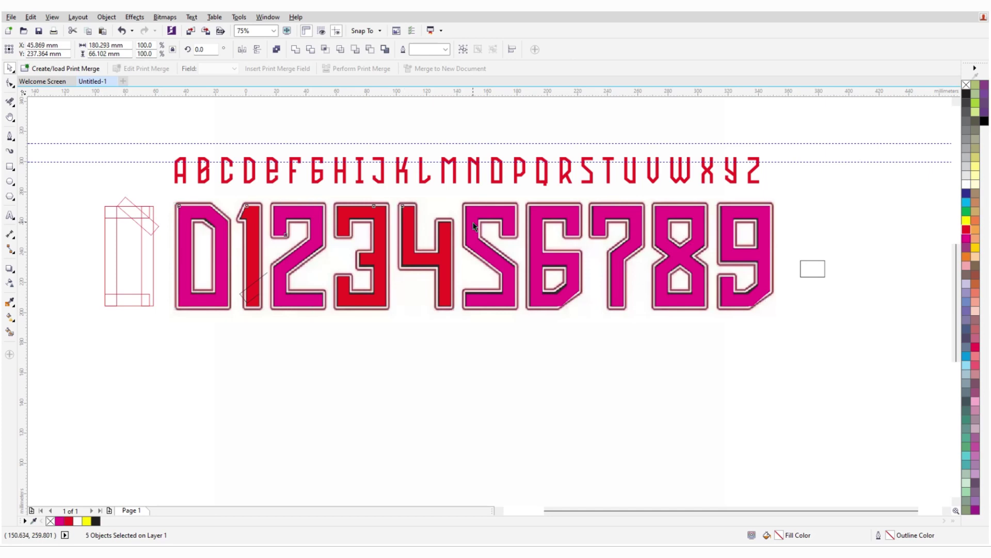
pyautogui.moveTo(679, 216); pyautogui.dragTo(730, 345)
pyautogui.rightClick(730, 345)
pyautogui.click(967, 95)
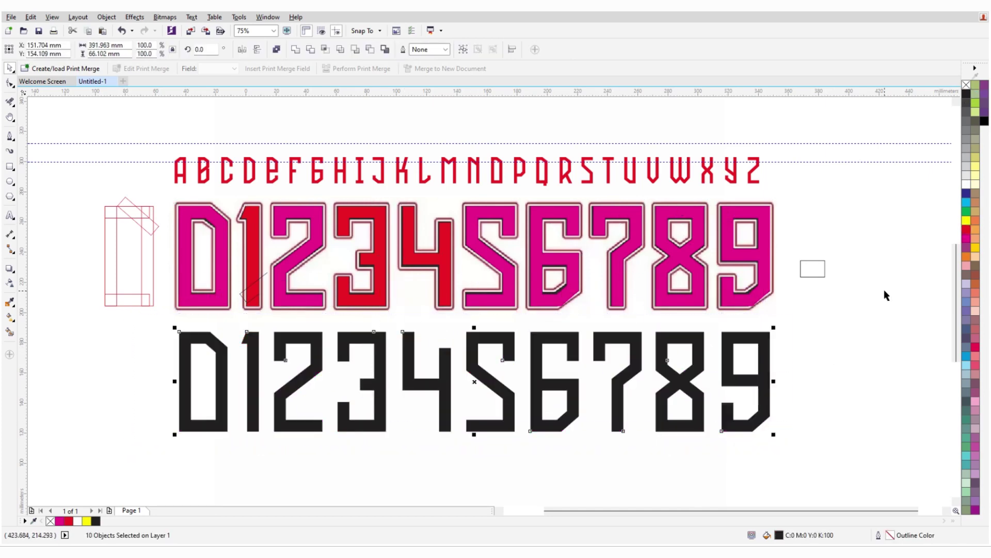
pyautogui.hotkey('ctrl', 'g')
# - Apply a one-step outside contour with a 1.567 mm offset to the original magenta 0
pyautogui.scroll(4, 222, 305)
pyautogui.keyDown('ctrl'); pyautogui.click(253, 290); pyautogui.keyUp('ctrl')
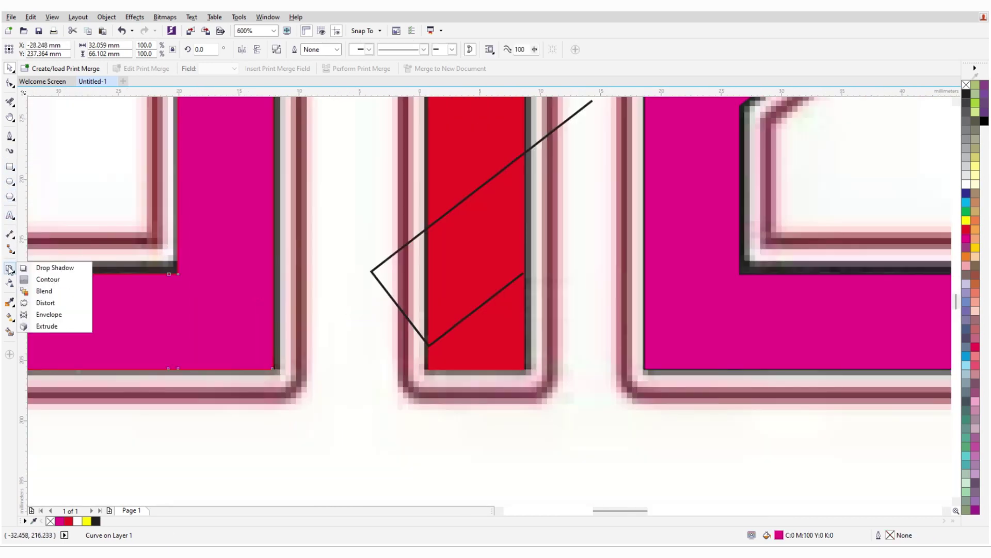
pyautogui.scroll(2, 301, 259)
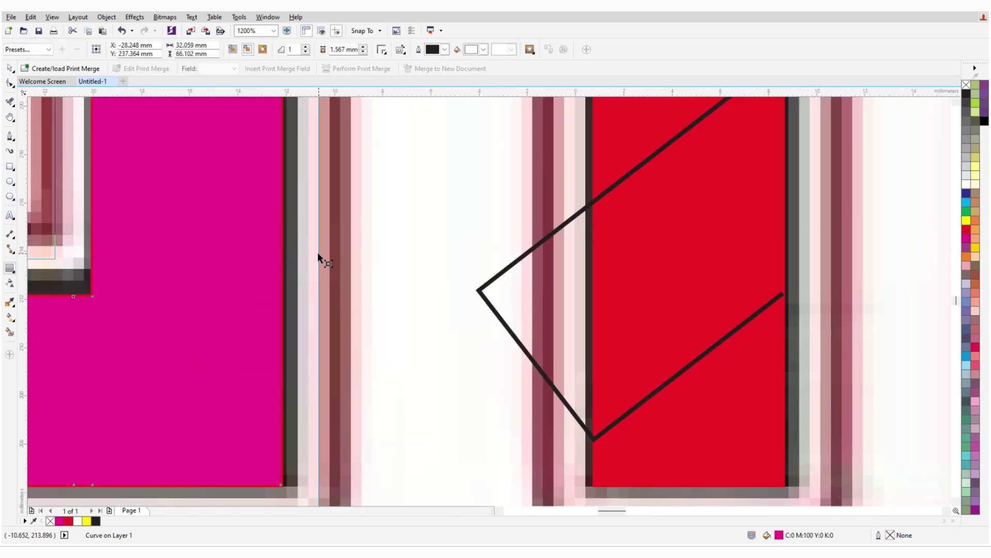
pyautogui.click(318, 252)
pyautogui.scroll(-3, 418, 355)
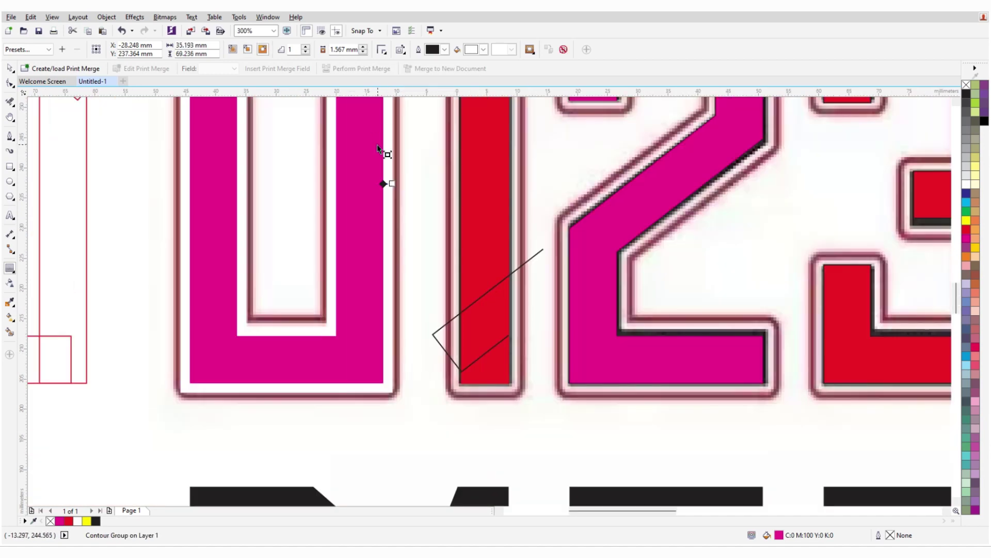
# - Set the 0's contour offset to 1.067 mm and its fill color to yellow
pyautogui.click(363, 52)
pyautogui.scroll(2, 376, 164)
pyautogui.click(484, 49)
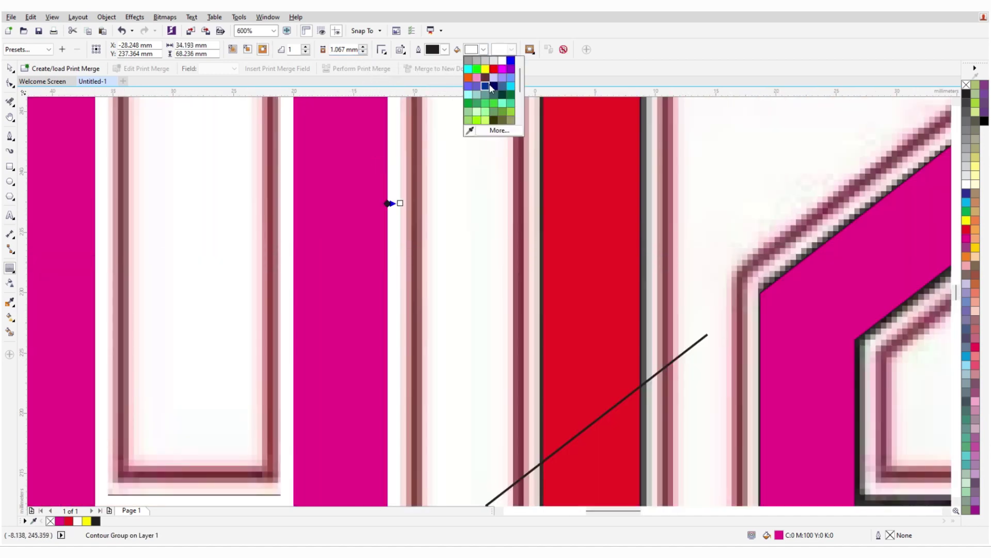
pyautogui.click(487, 72)
pyautogui.press('space')
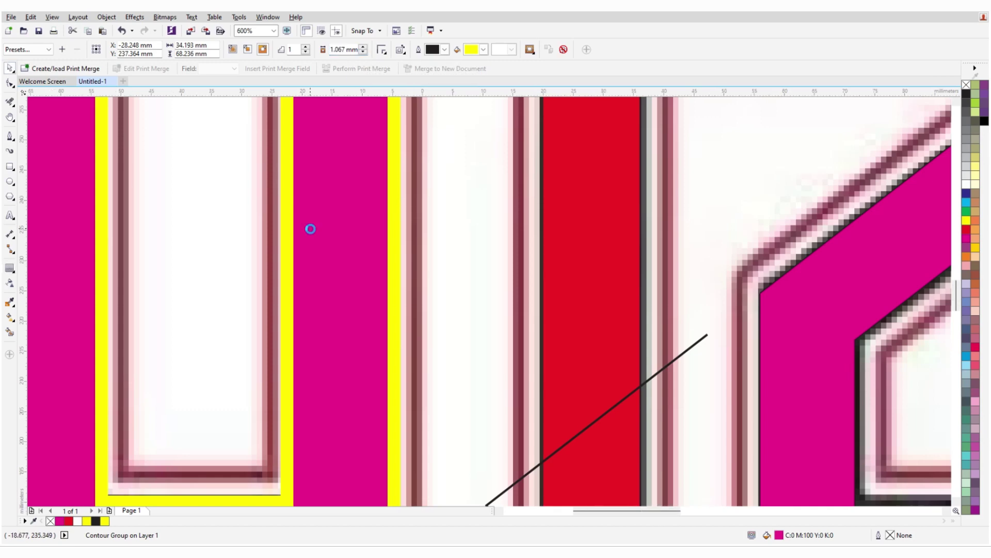
# - Apply the same 1.067 mm yellow outside contour to the group of black numbers and break the contour apart
pyautogui.scroll(-5, 320, 258)
pyautogui.scroll(3, 331, 325)
pyautogui.scroll(-3, 329, 304)
pyautogui.scroll(2, 194, 206)
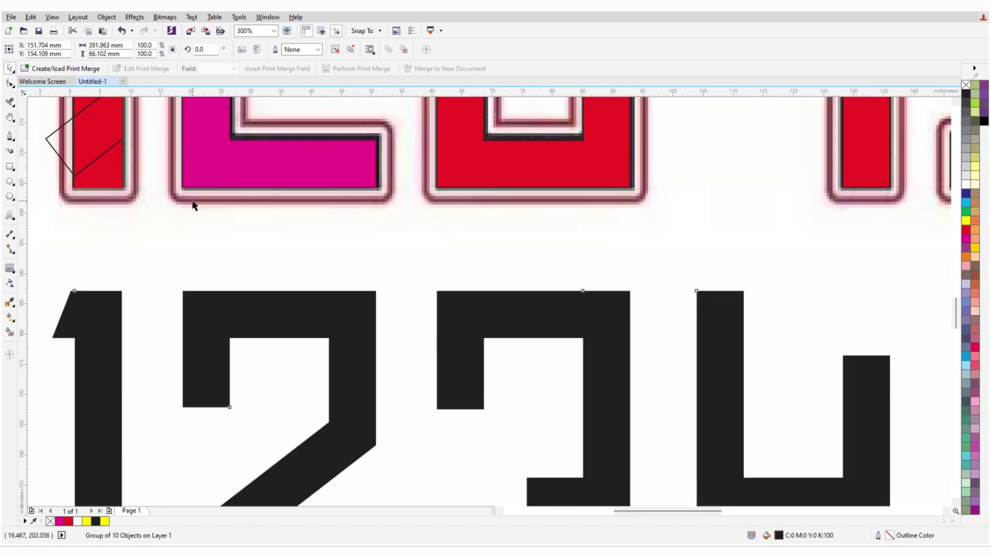
pyautogui.scroll(1, 362, 281)
pyautogui.hotkey('ctrl', 'z')
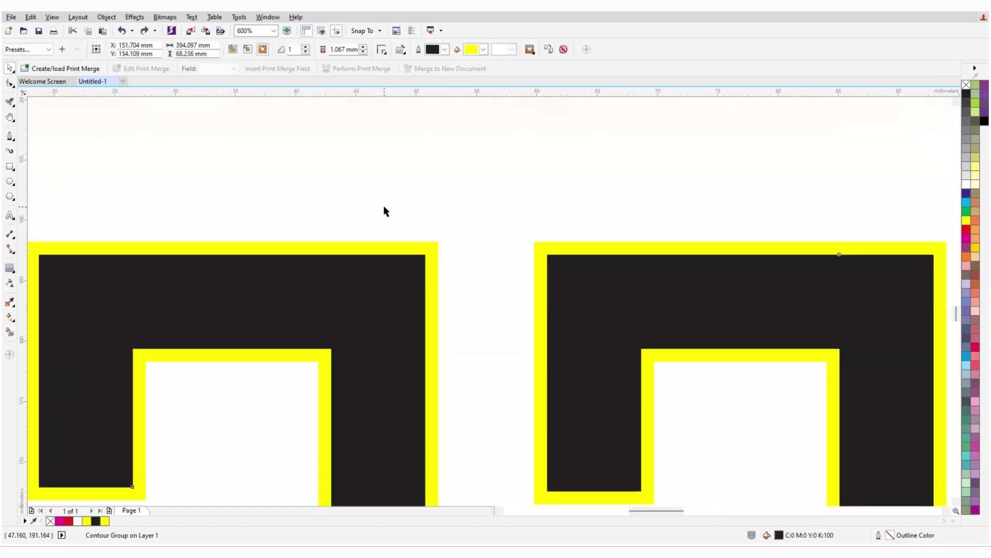
pyautogui.hotkey('ctrl', 'z')
# - Try a red hairline outline on the separated contour curve and set its outline width back to none
pyautogui.rightClick(966, 230)
pyautogui.press('F12')
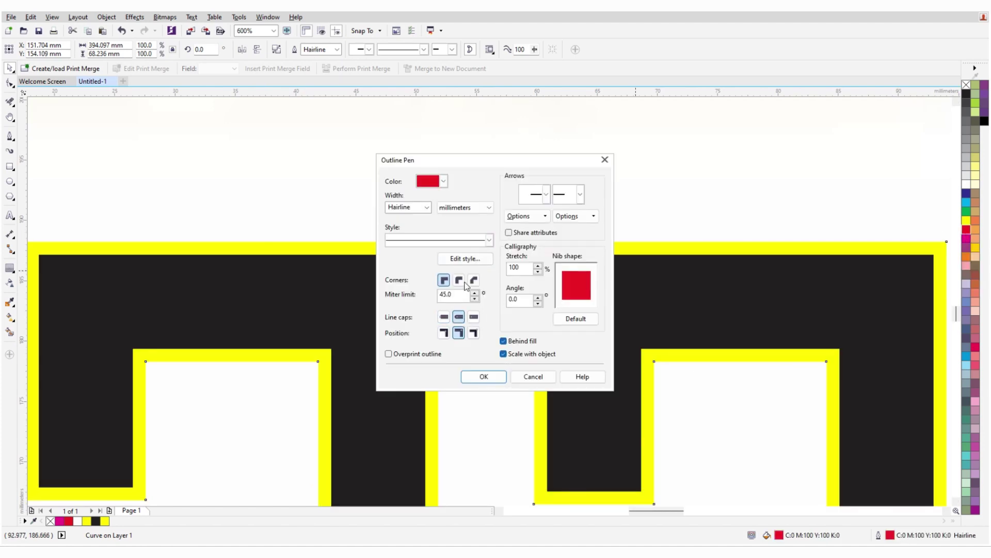
pyautogui.click(490, 375)
pyautogui.press('F12')
pyautogui.click(399, 203)
pyautogui.click(398, 213)
pyautogui.click(471, 374)
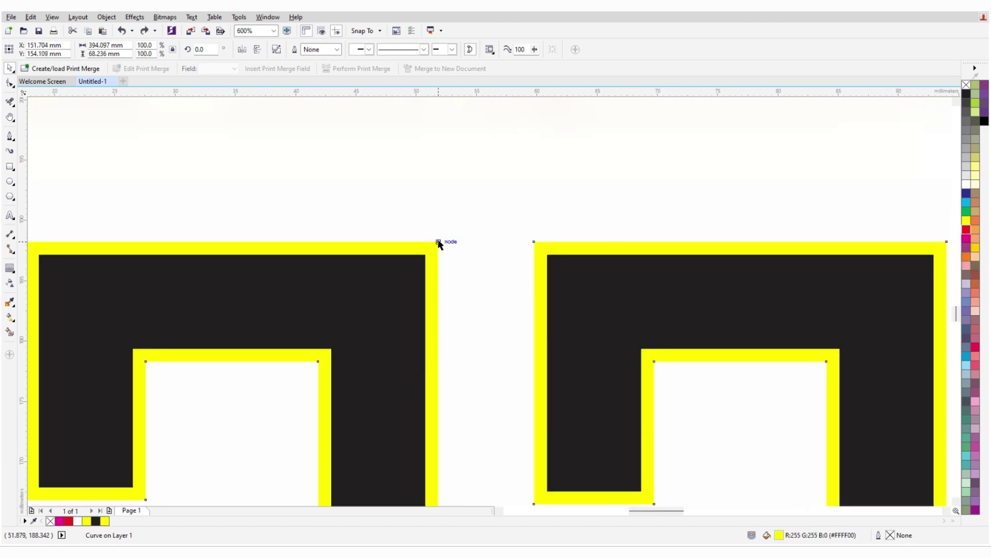
# - Make the contour curve behind the yellow one red with a 2.0 mm round-cornered red outline, placed behind the fill and scaling with the object
pyautogui.click(966, 229)
pyautogui.press('F12')
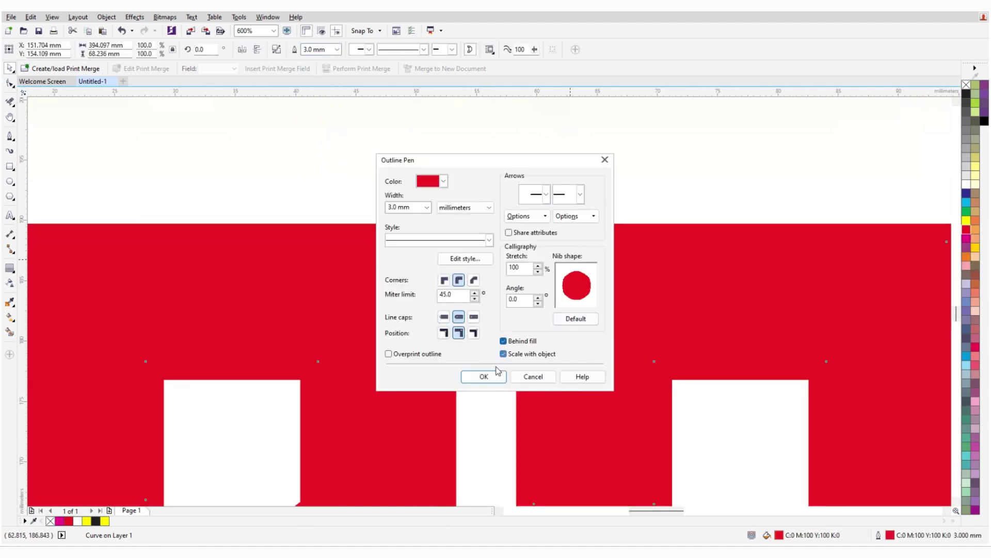
pyautogui.press('Return')
pyautogui.scroll(-5, 501, 343)
pyautogui.scroll(2, 413, 250)
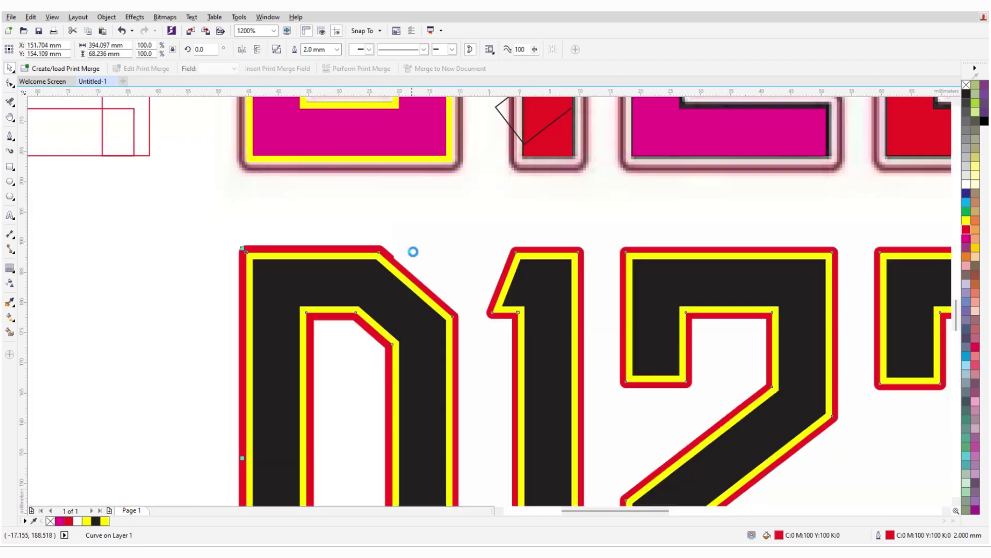
pyautogui.scroll(-5, 610, 279)
pyautogui.scroll(1, 372, 290)
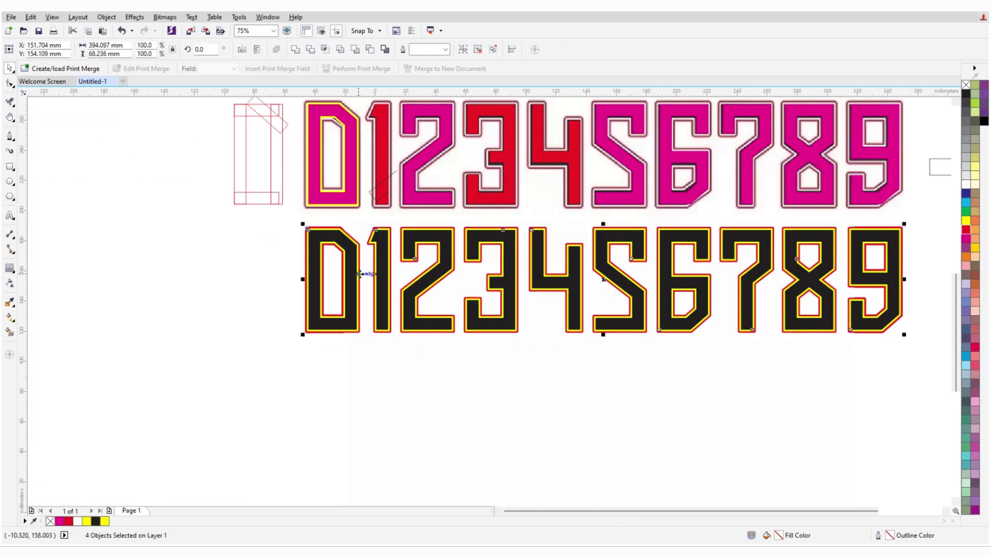
# - Move the complete layered black number set about 14 mm down, away from the magenta and red reference numbers
pyautogui.click(292, 245)
pyautogui.moveTo(278, 219); pyautogui.dragTo(929, 373)
pyautogui.moveTo(475, 256); pyautogui.dragTo(475, 277)
pyautogui.click(475, 278)
pyautogui.scroll(1, 384, 247)
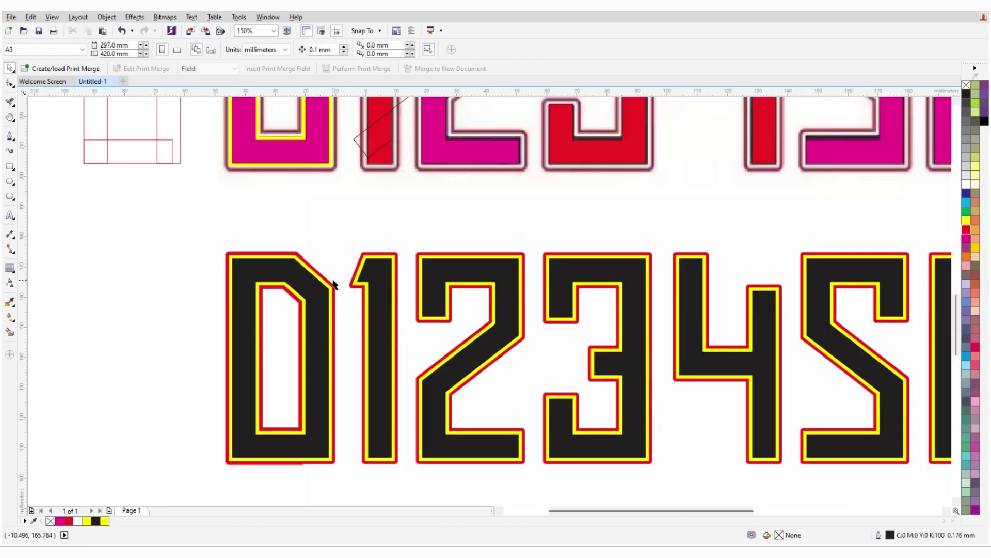
# - Try a white fill on the group of black numbers and undo it
pyautogui.click(317, 281)
pyautogui.click(967, 185)
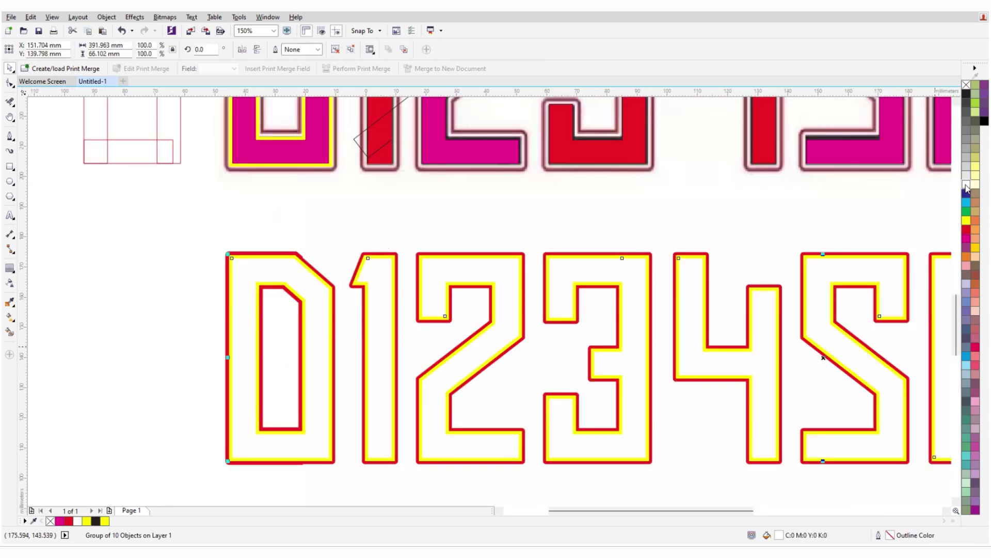
pyautogui.hotkey('ctrl', 'z')
# - Change the fill of the yellow contour curve around the black numbers to white
pyautogui.scroll(3, 315, 254)
pyautogui.click(343, 224)
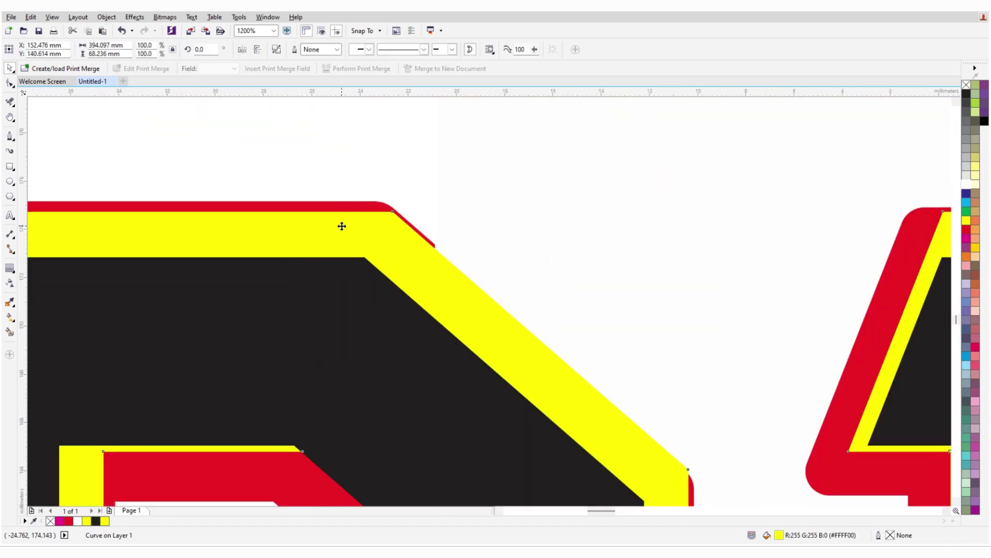
pyautogui.click(967, 186)
pyautogui.scroll(-3, 324, 231)
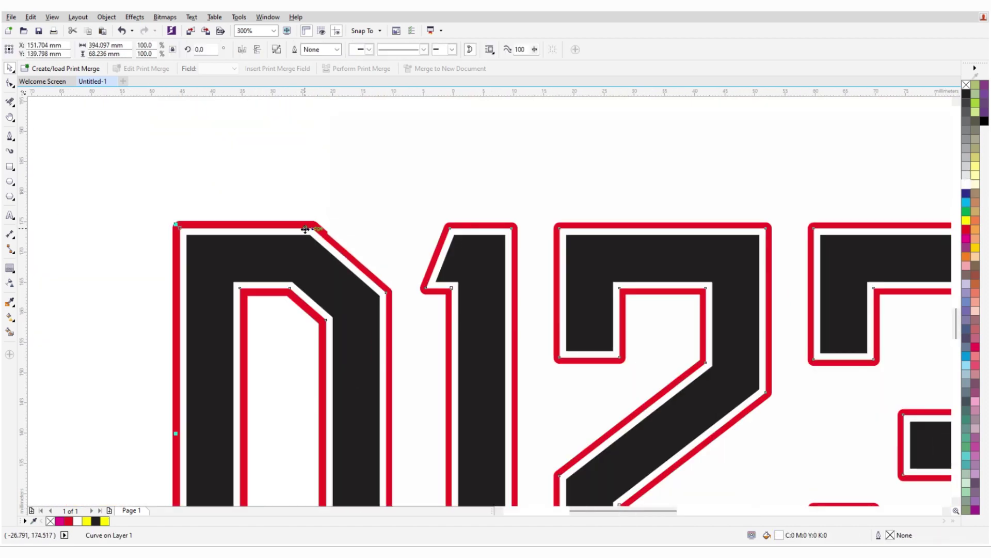
pyautogui.click(159, 196)
pyautogui.scroll(-1, 159, 197)
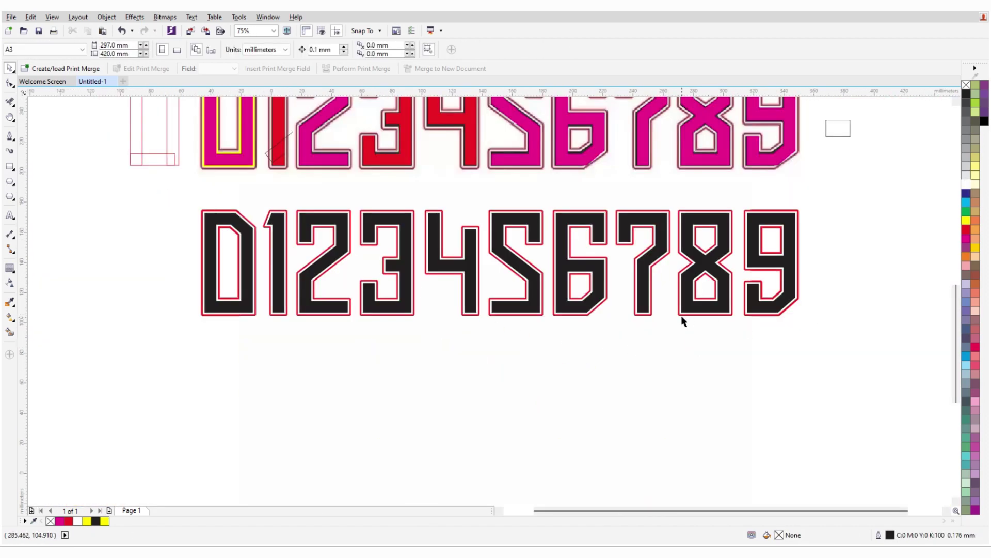
pyautogui.scroll(-1, 682, 321)
pyautogui.scroll(1, 722, 240)
pyautogui.scroll(2, 738, 198)
pyautogui.scroll(-1, 738, 199)
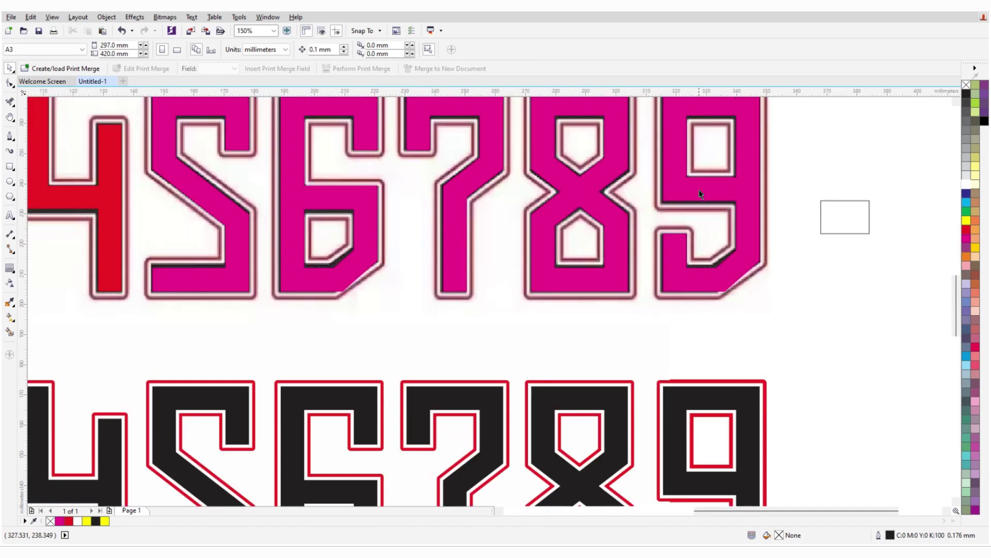
pyautogui.scroll(-1, 753, 270)
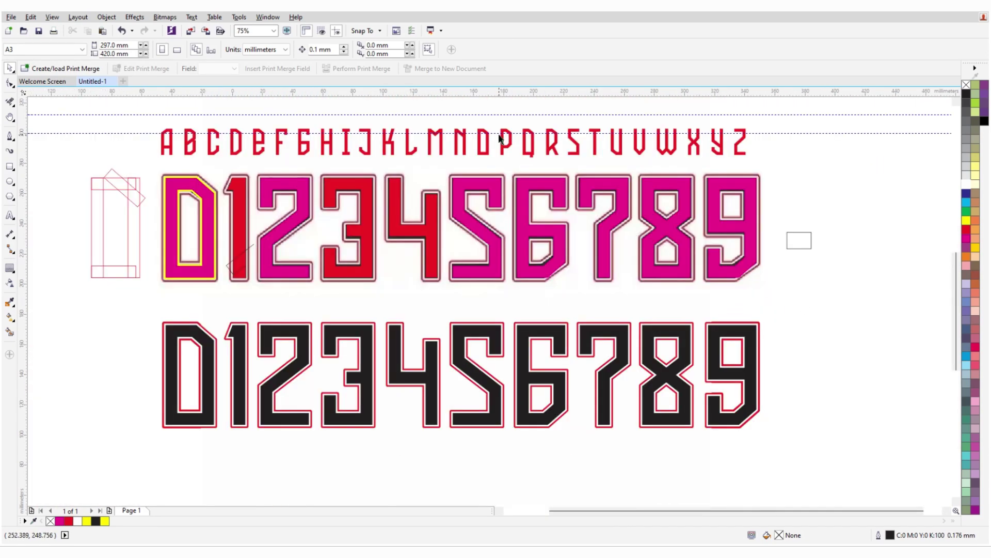